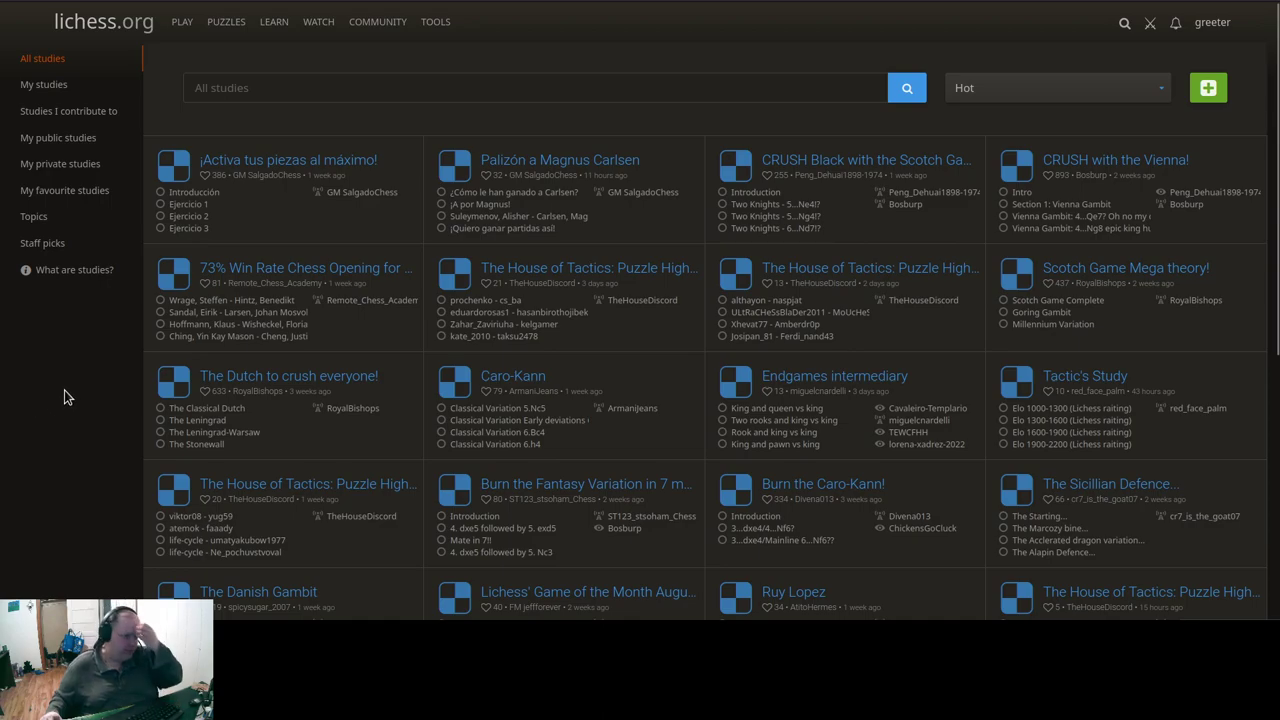
Step: Go to the studies listing and start creating a new study
mouse_move(285, 24)
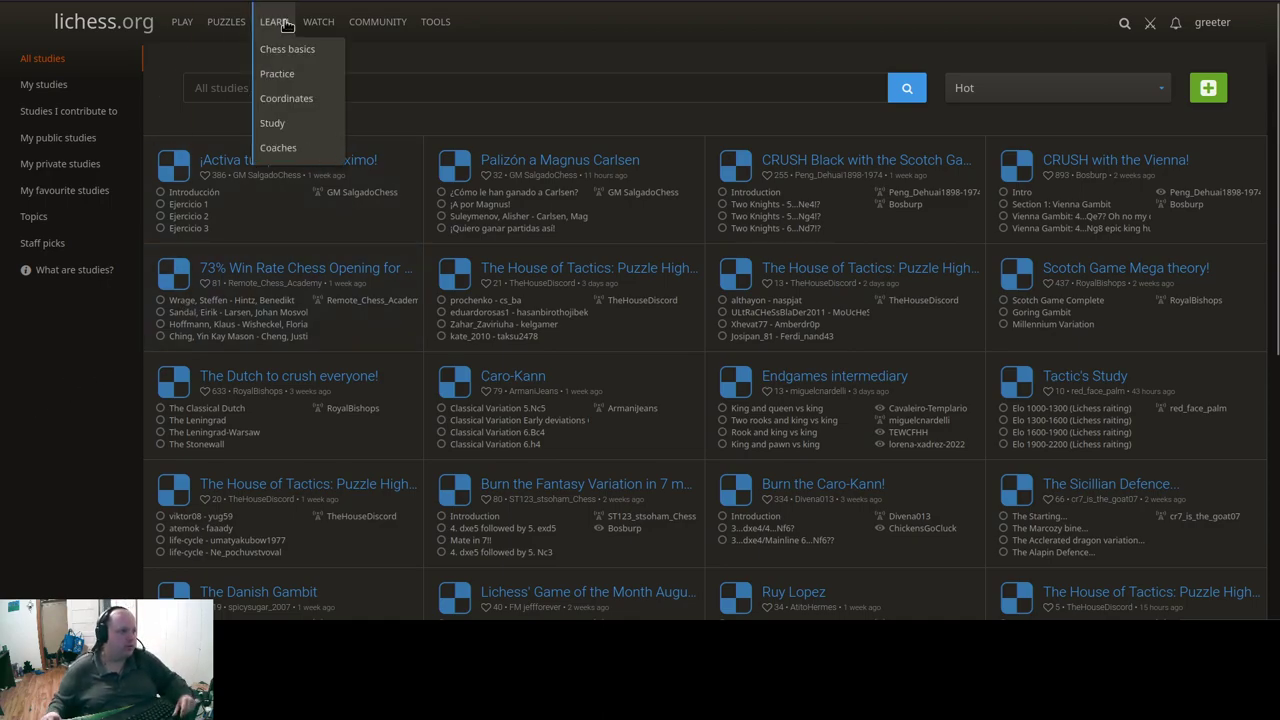
click(272, 130)
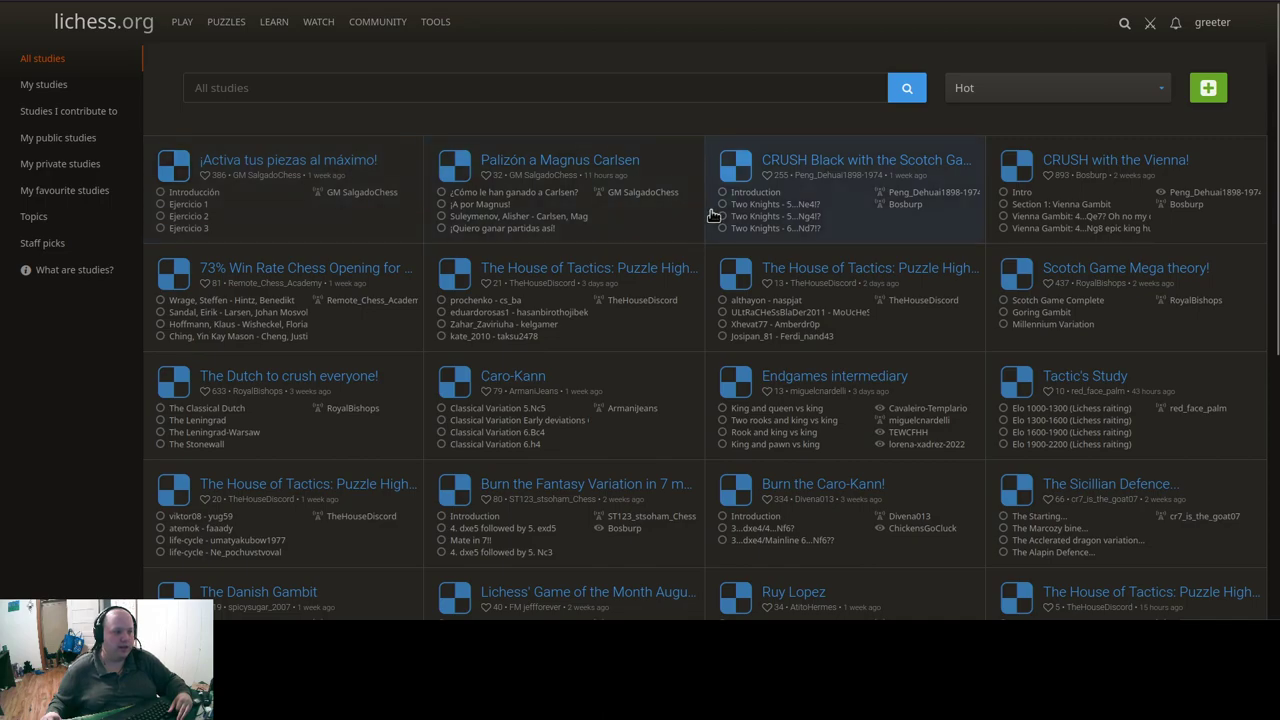
click(1210, 90)
Step: Rename the study to '… select games - October 2023', make it invite-only, and create it
click(585, 165)
drag(585, 165, 521, 164)
text(select games - October 2023)
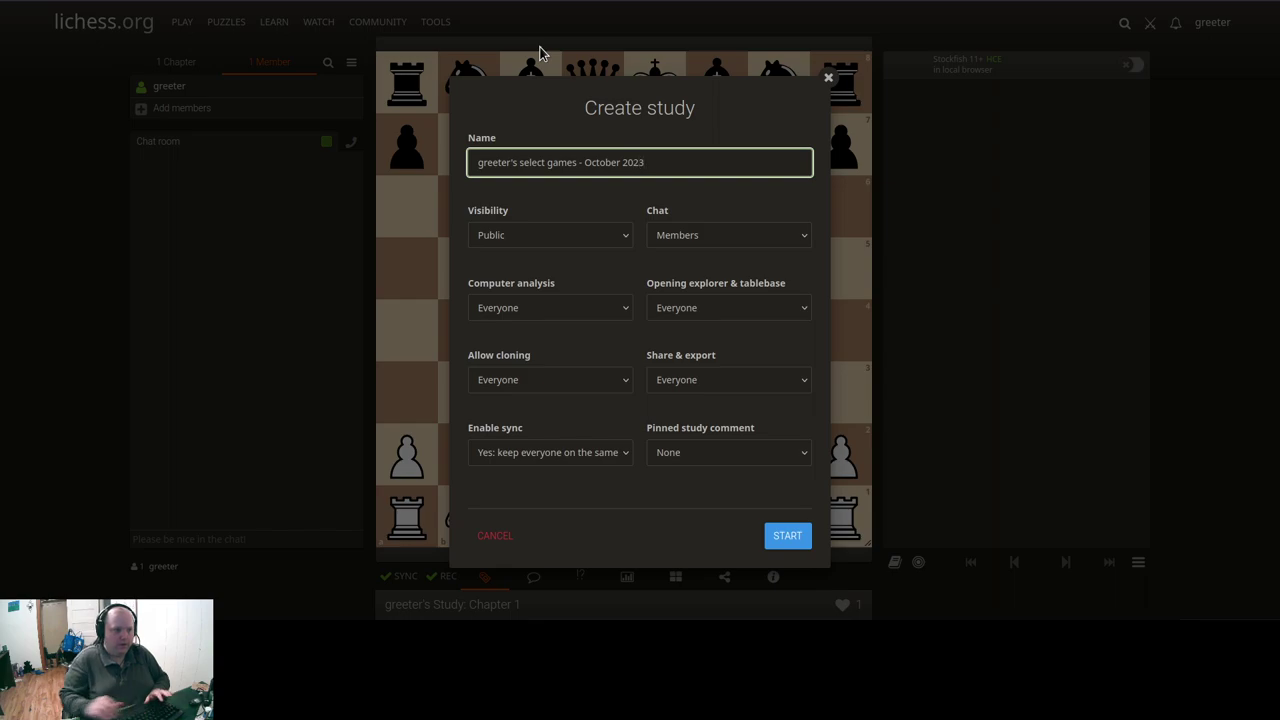
click(542, 252)
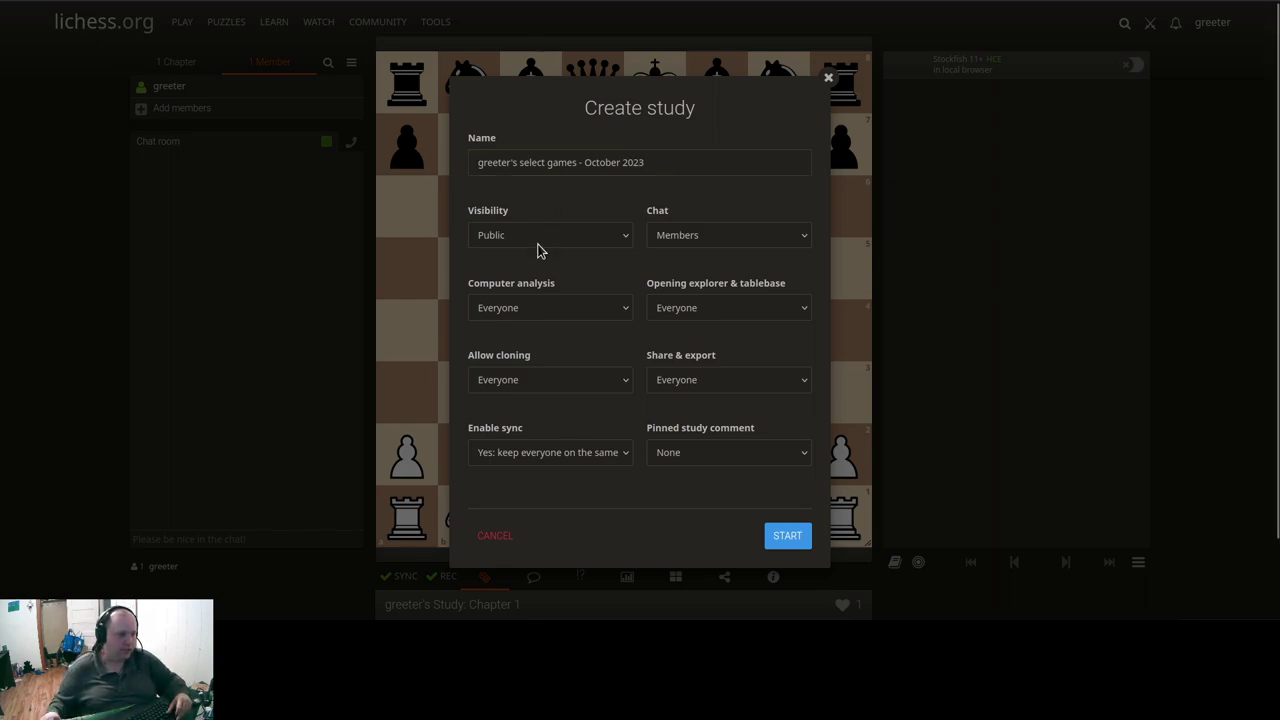
key(Down)
key(Down)
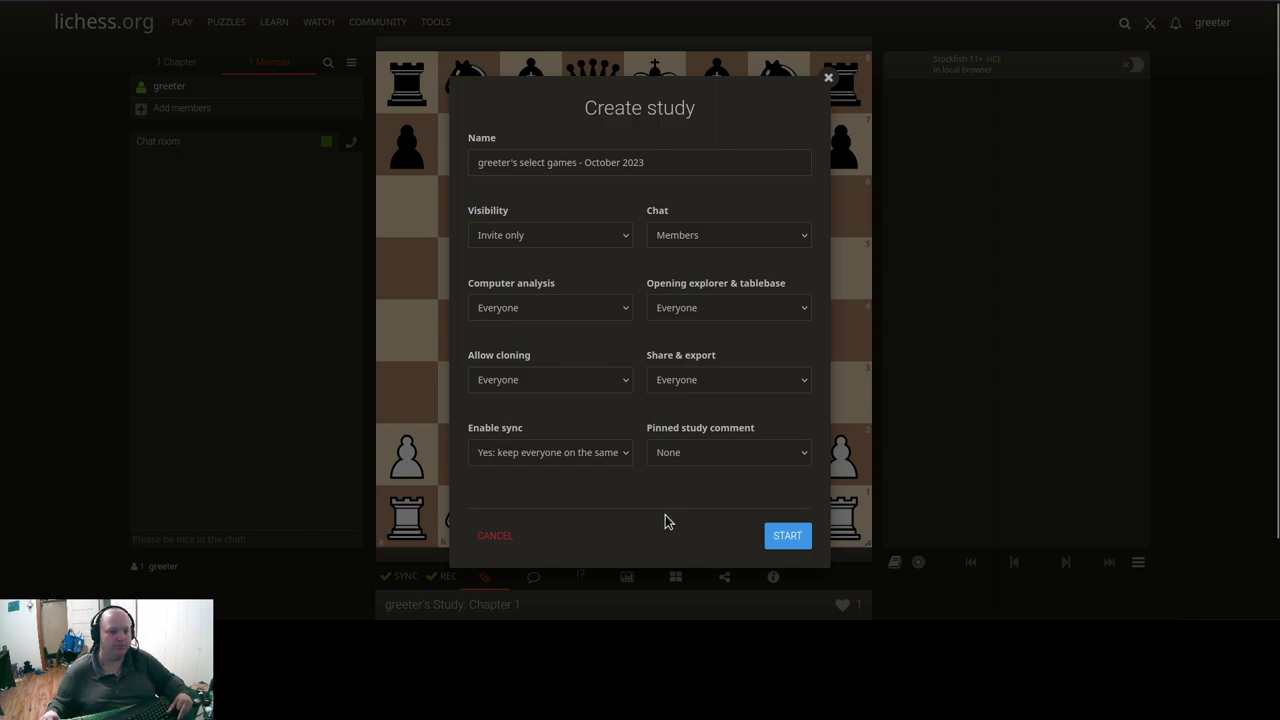
click(786, 537)
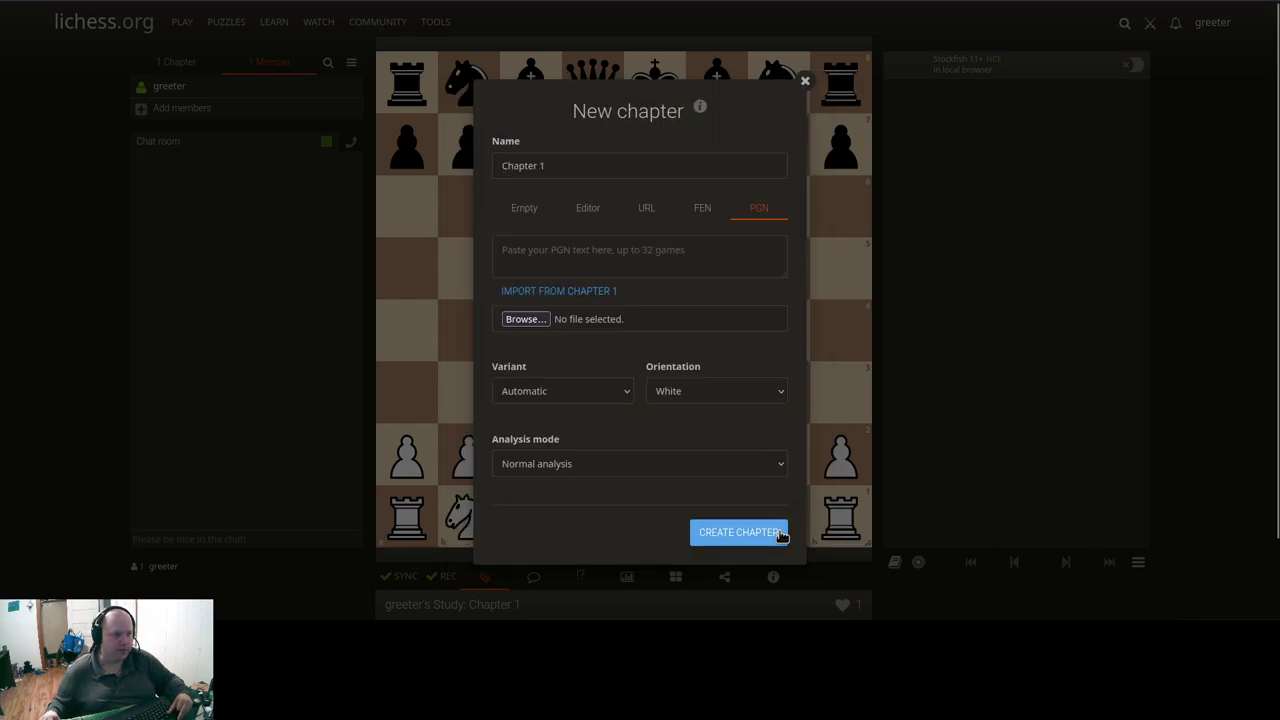
Step: Switch the new chapter form from FEN to loading its games from URLs
click(570, 166)
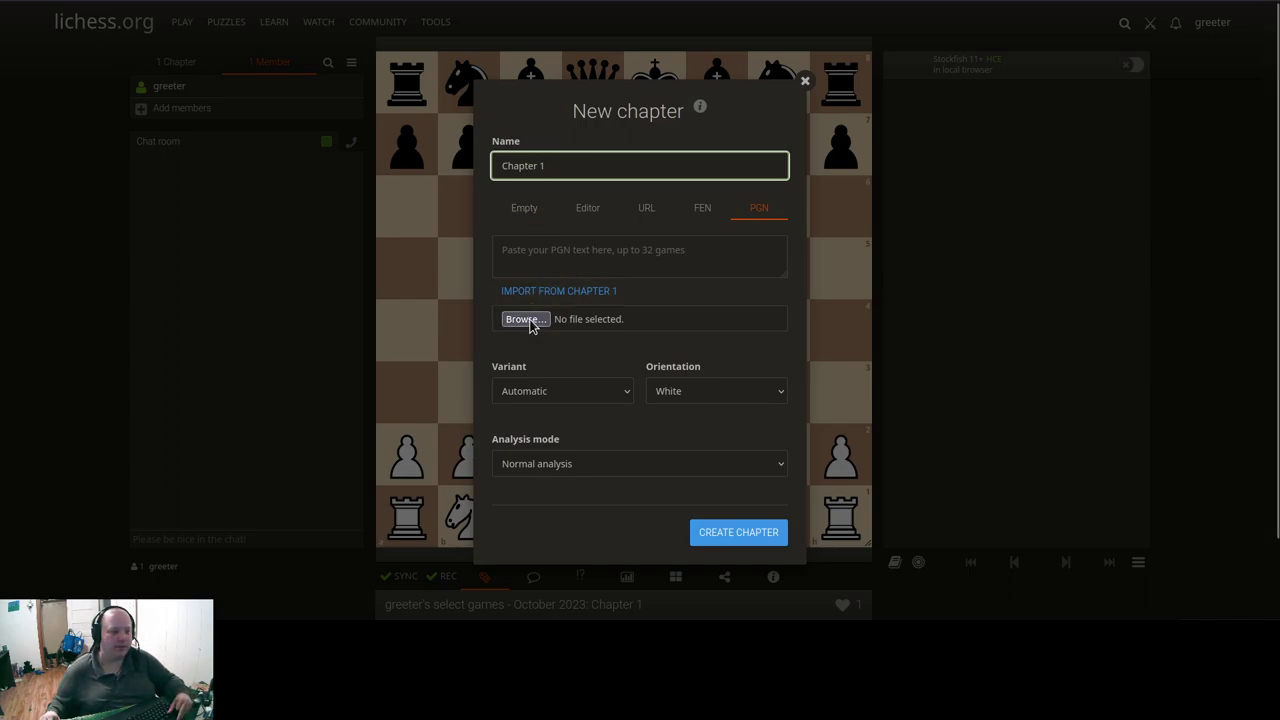
click(704, 208)
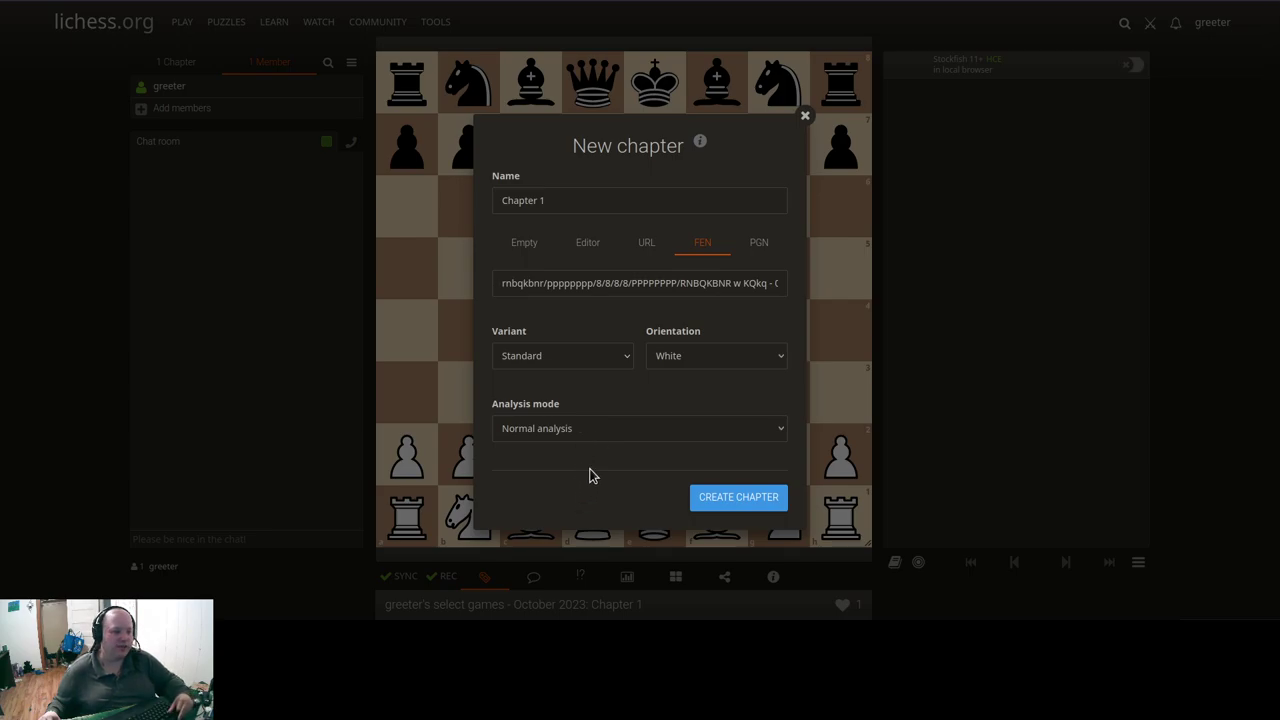
click(646, 250)
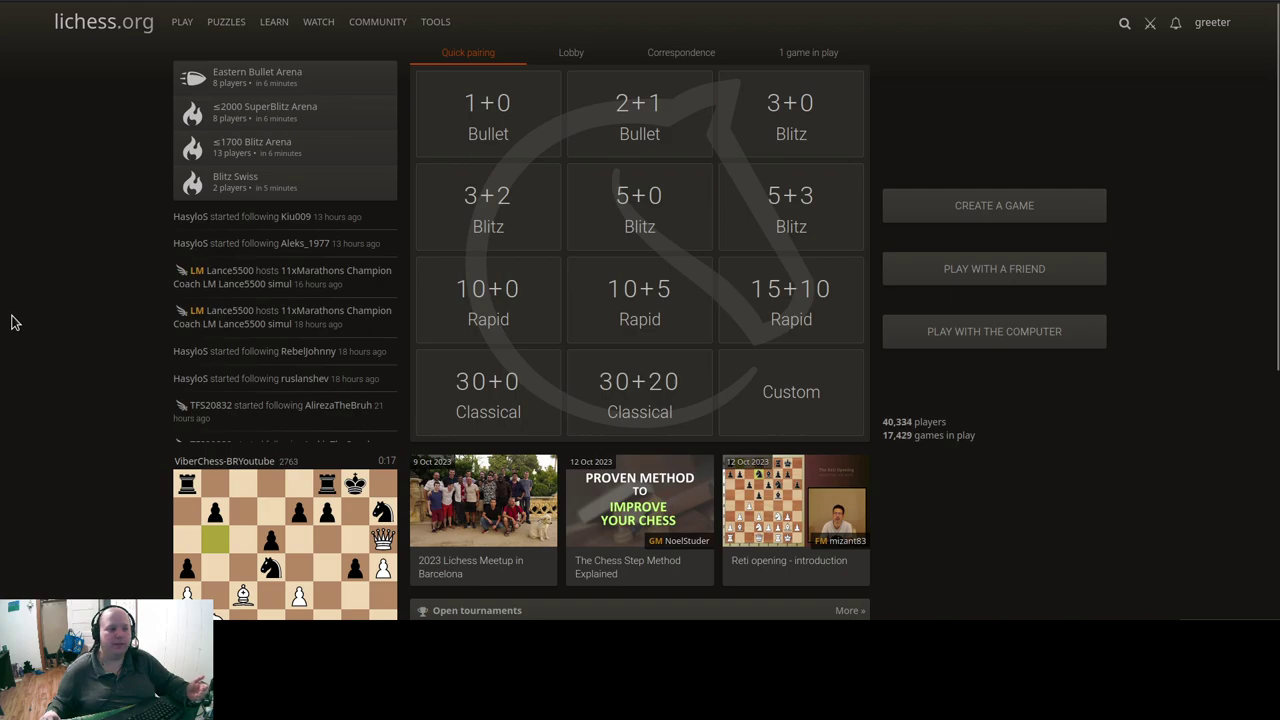
Step: Open your profile's Games list and go to the second page of played games
click(1214, 24)
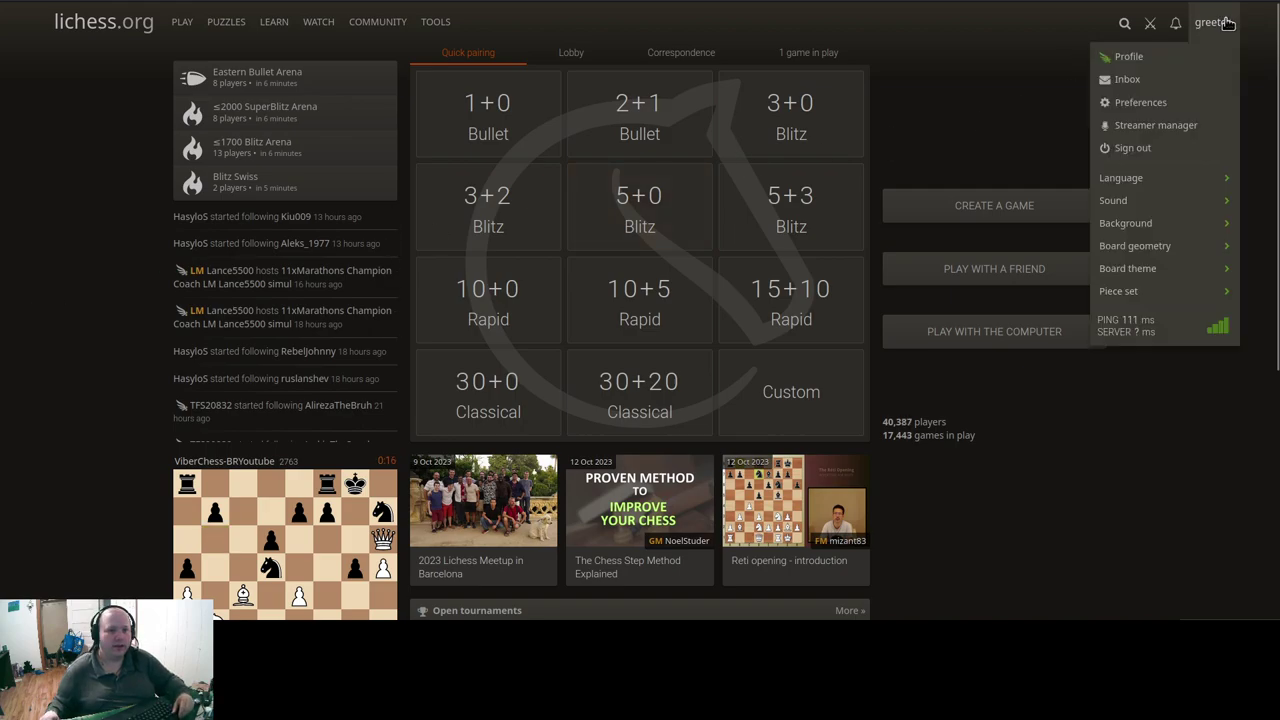
click(1178, 58)
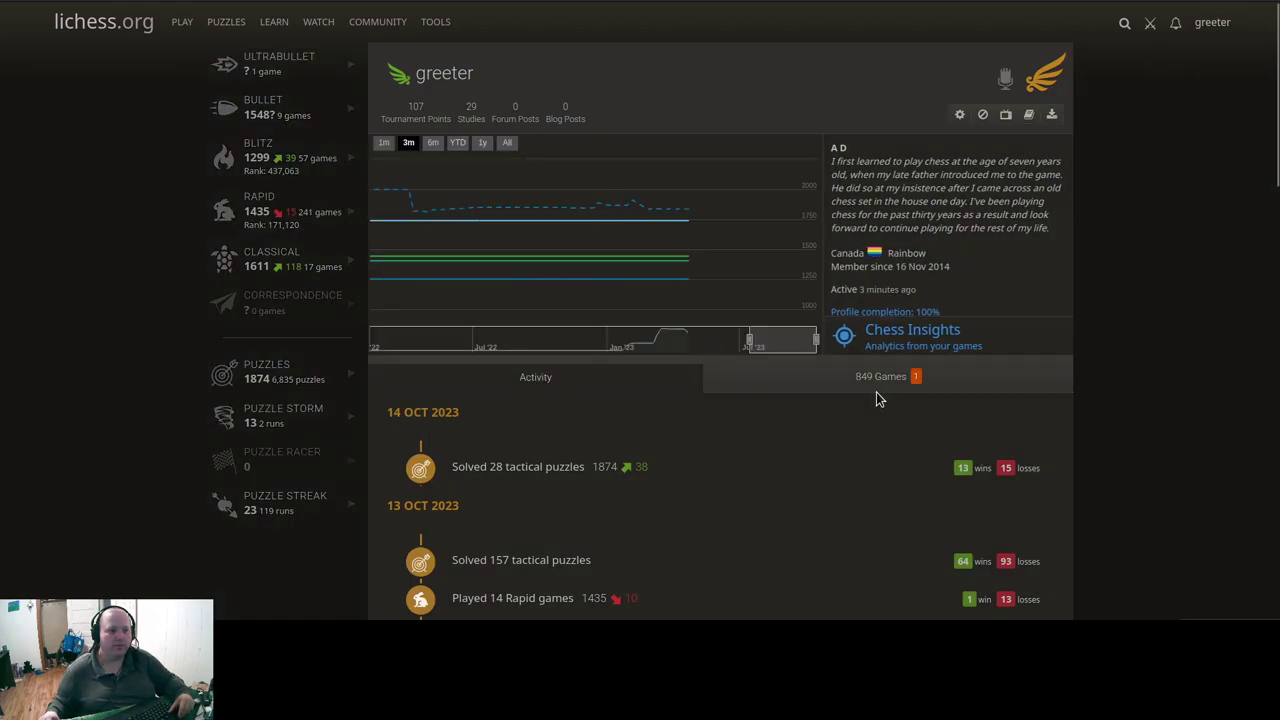
click(871, 386)
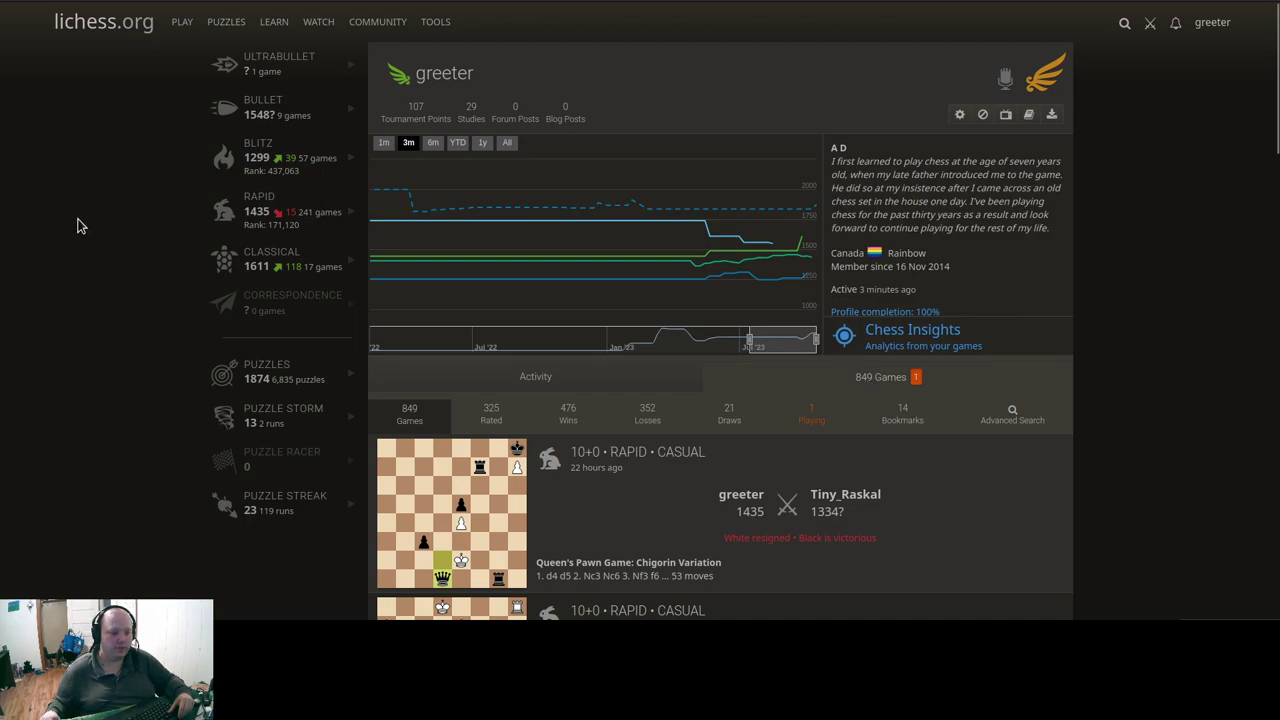
scroll(80, 226, down, 2)
scroll(914, 317, down, 3)
scroll(900, 297, down, 7)
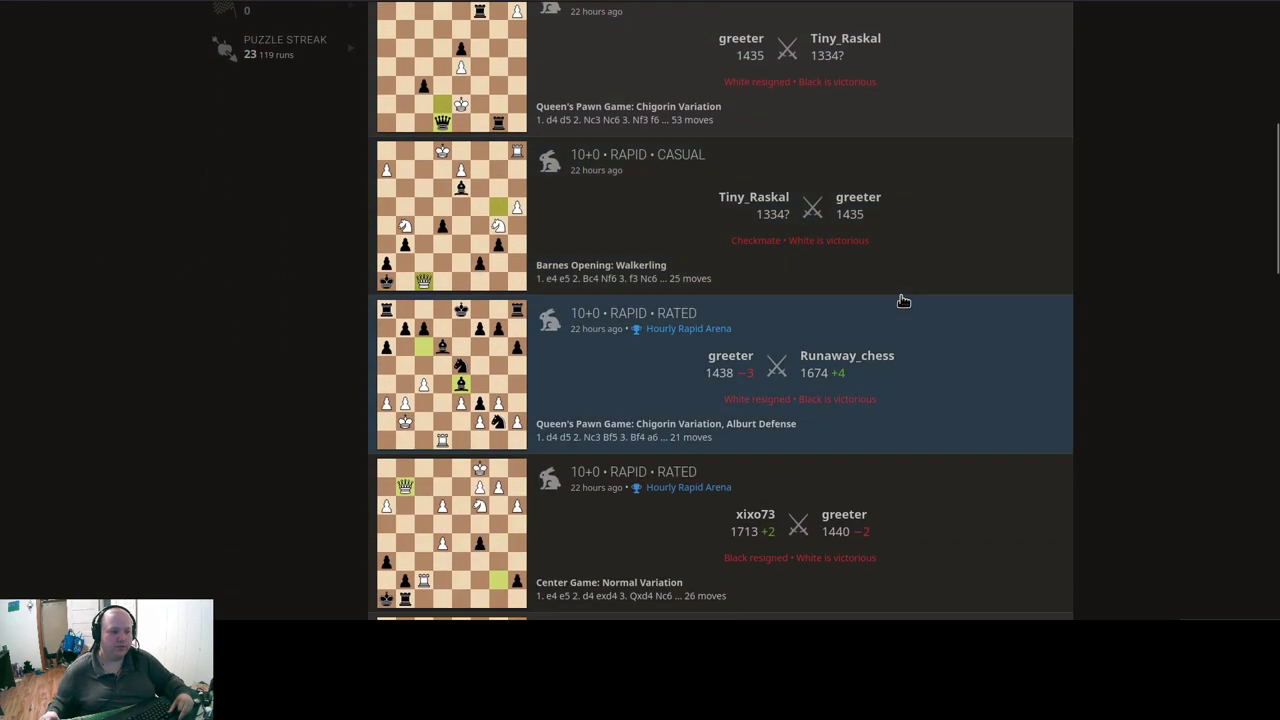
scroll(903, 300, down, 12)
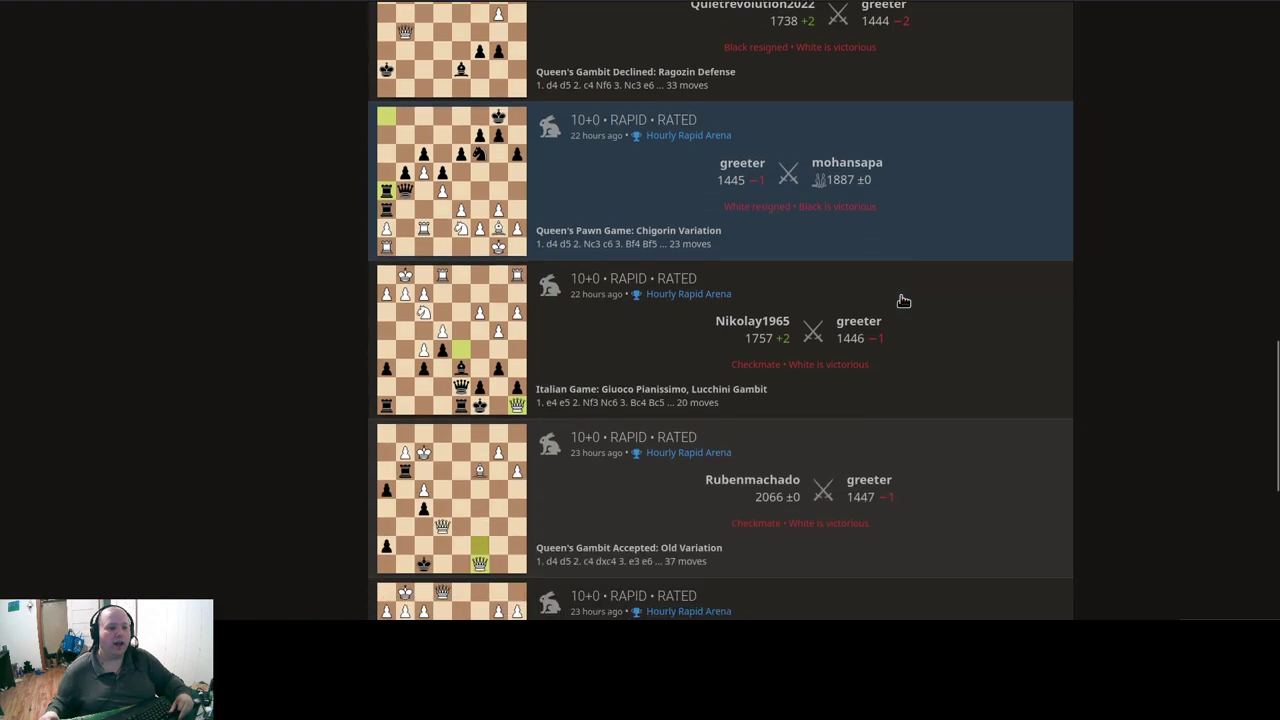
scroll(904, 295, down, 1)
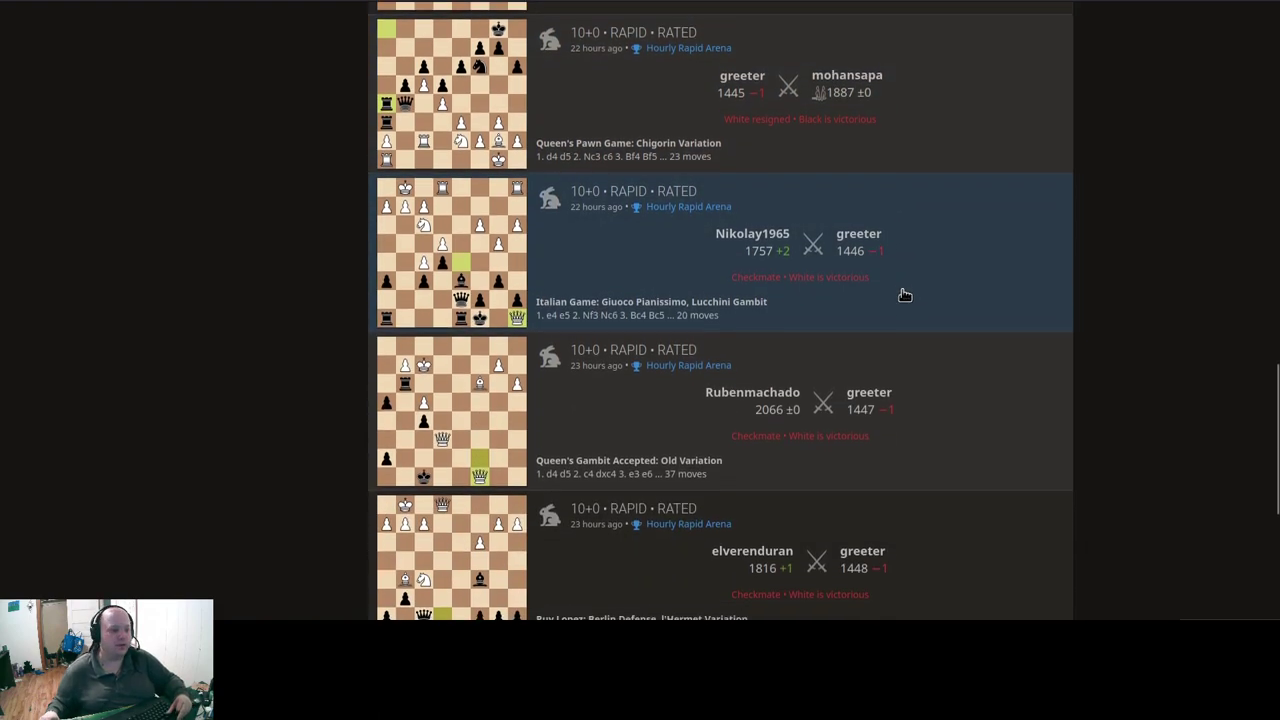
scroll(904, 295, down, 5)
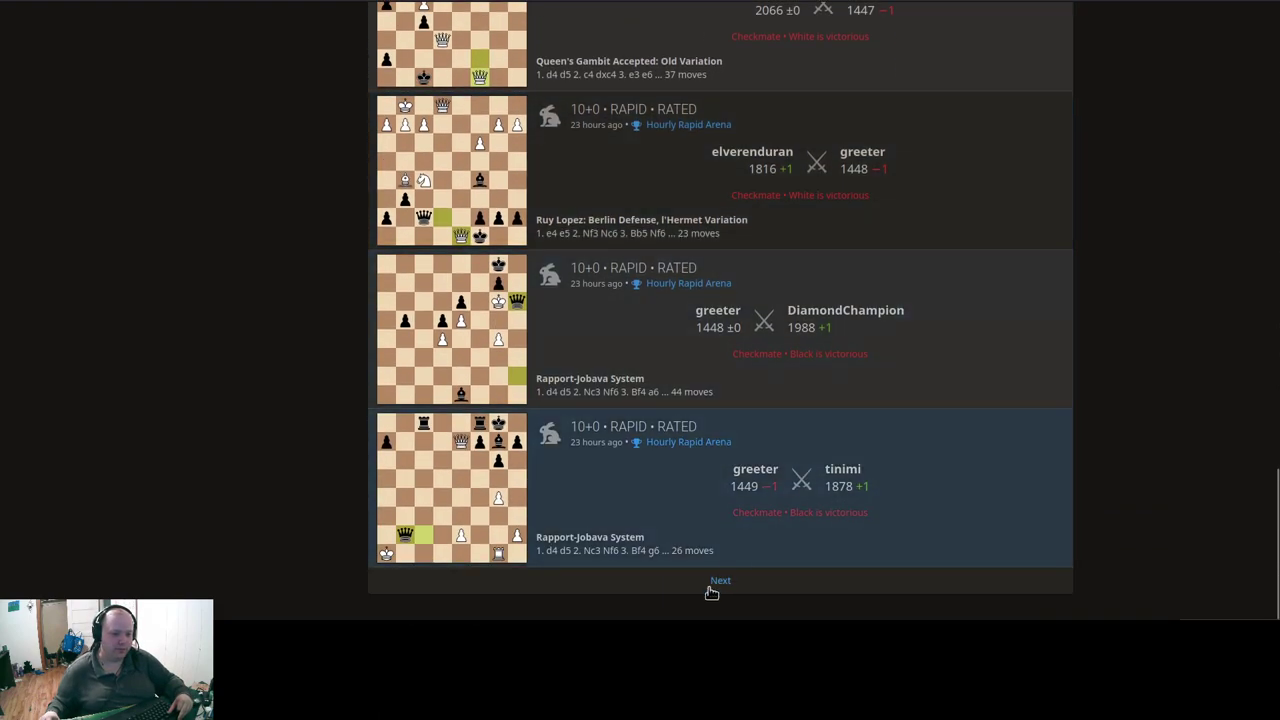
click(720, 581)
scroll(995, 255, down, 2)
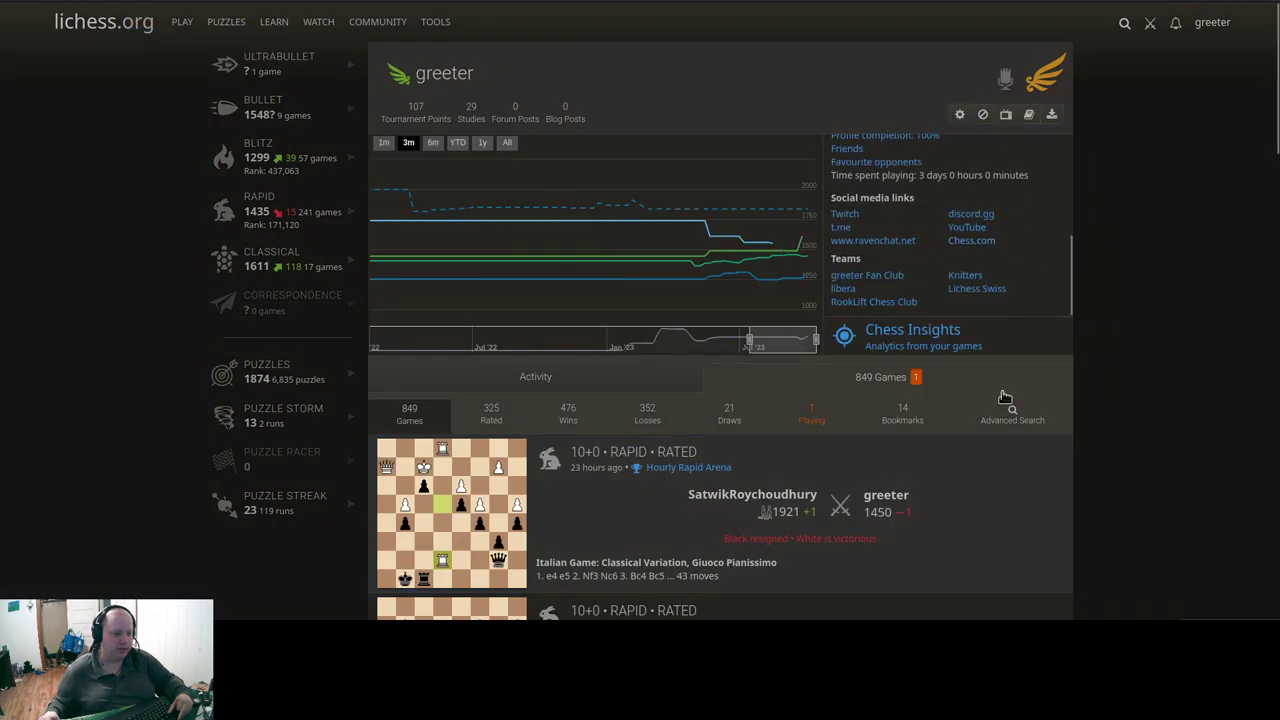
scroll(988, 340, down, 6)
scroll(983, 413, up, 2)
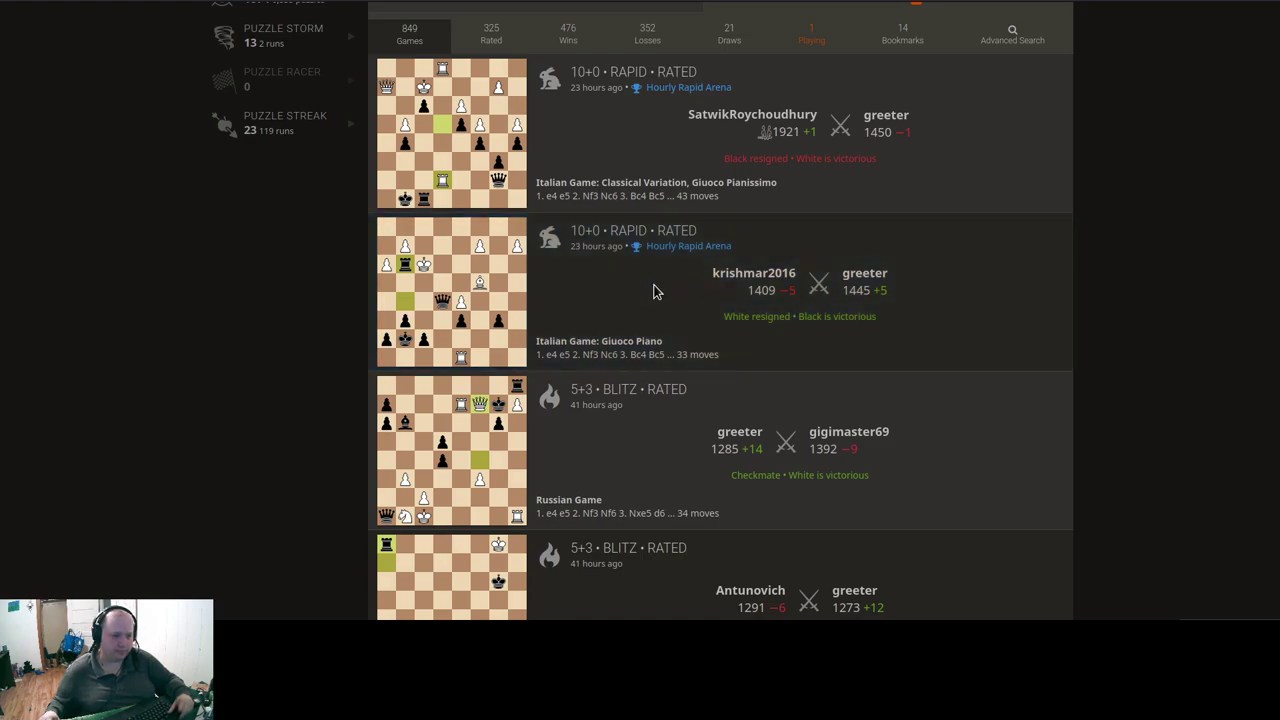
Step: Paste the first game link into the new chapter's URL box, then return to the games list
key(ctrl+Tab)
click(621, 290)
text(https://lichess.org/PdhWXqDBXt7)
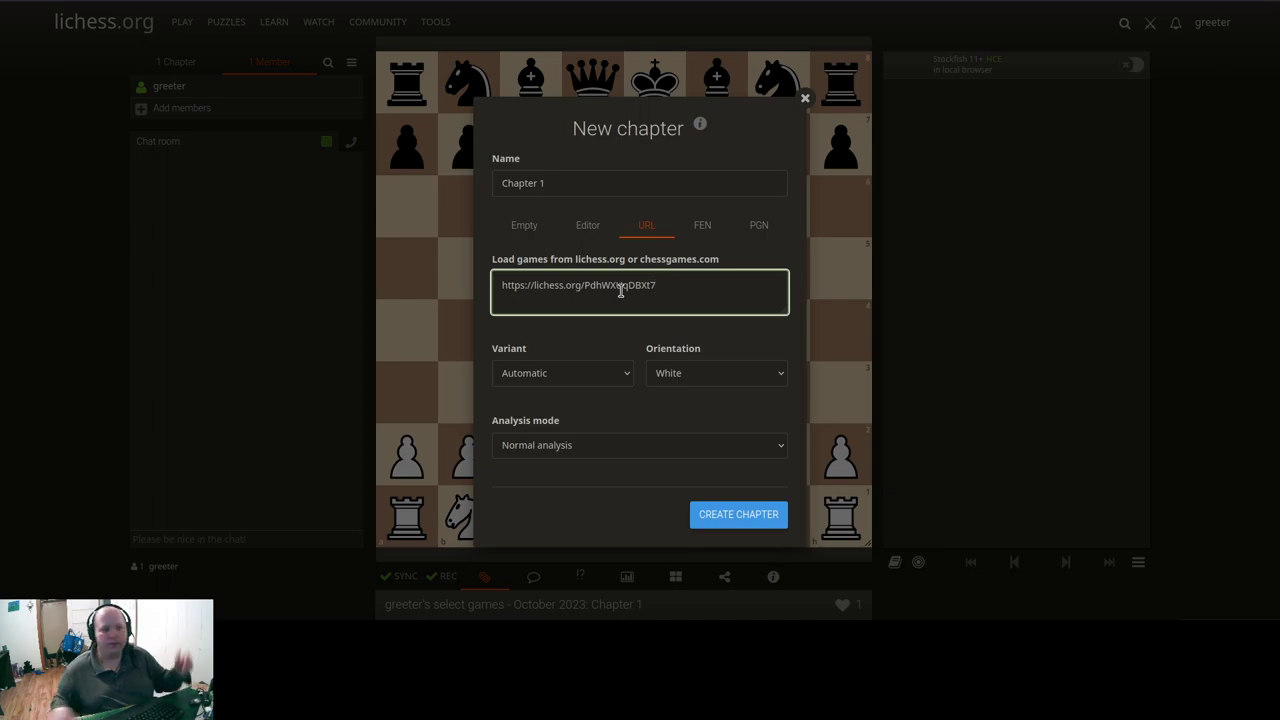
click(707, 228)
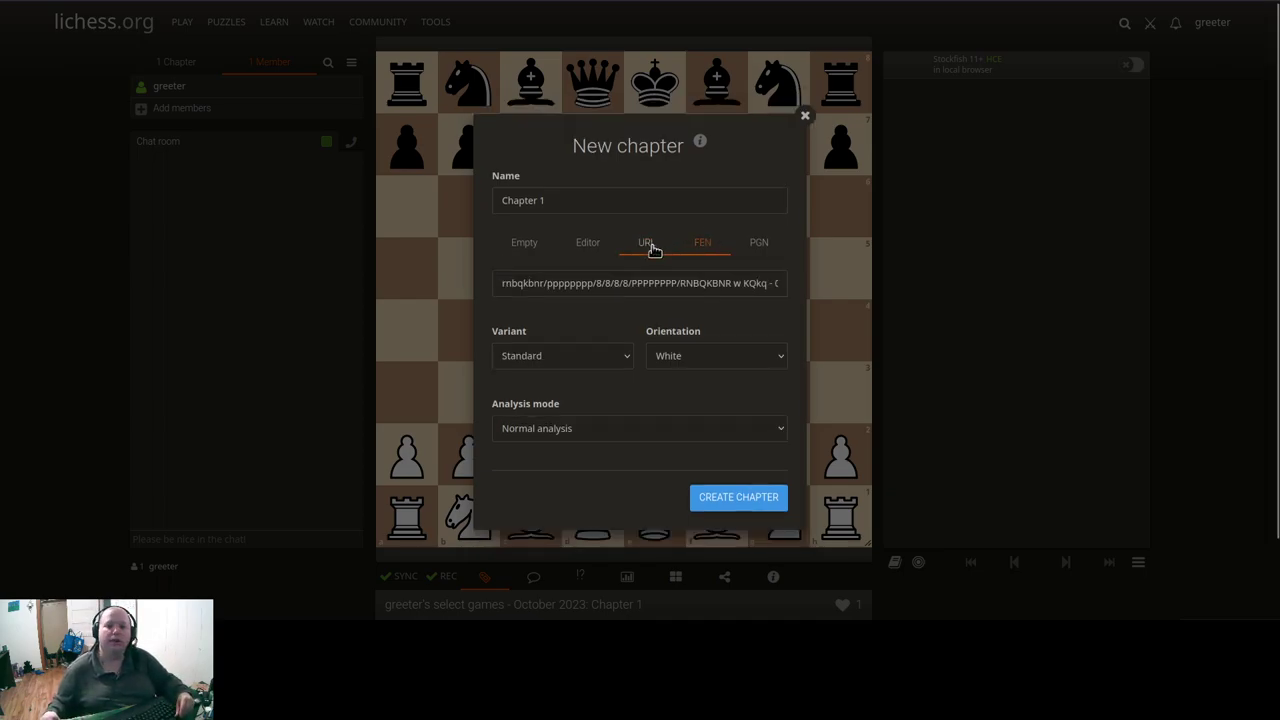
click(648, 244)
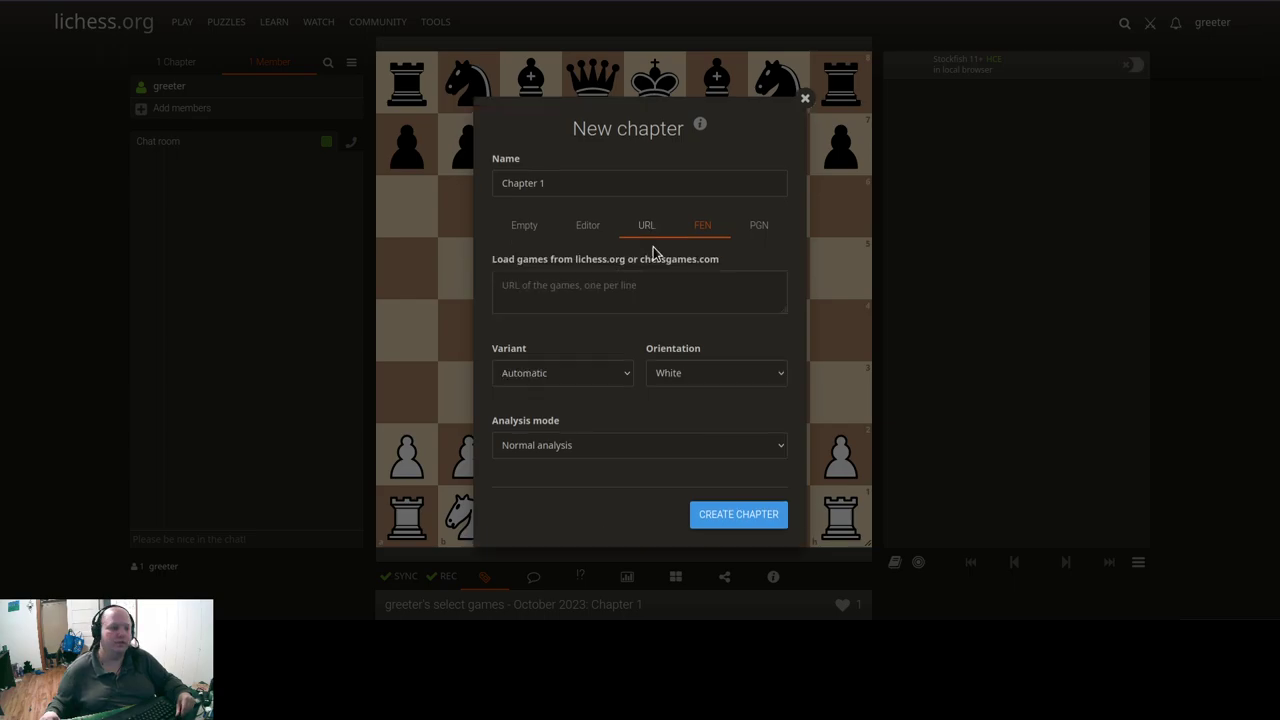
click(650, 310)
text(https://lichess.org/PdhWXUqDBXt7)
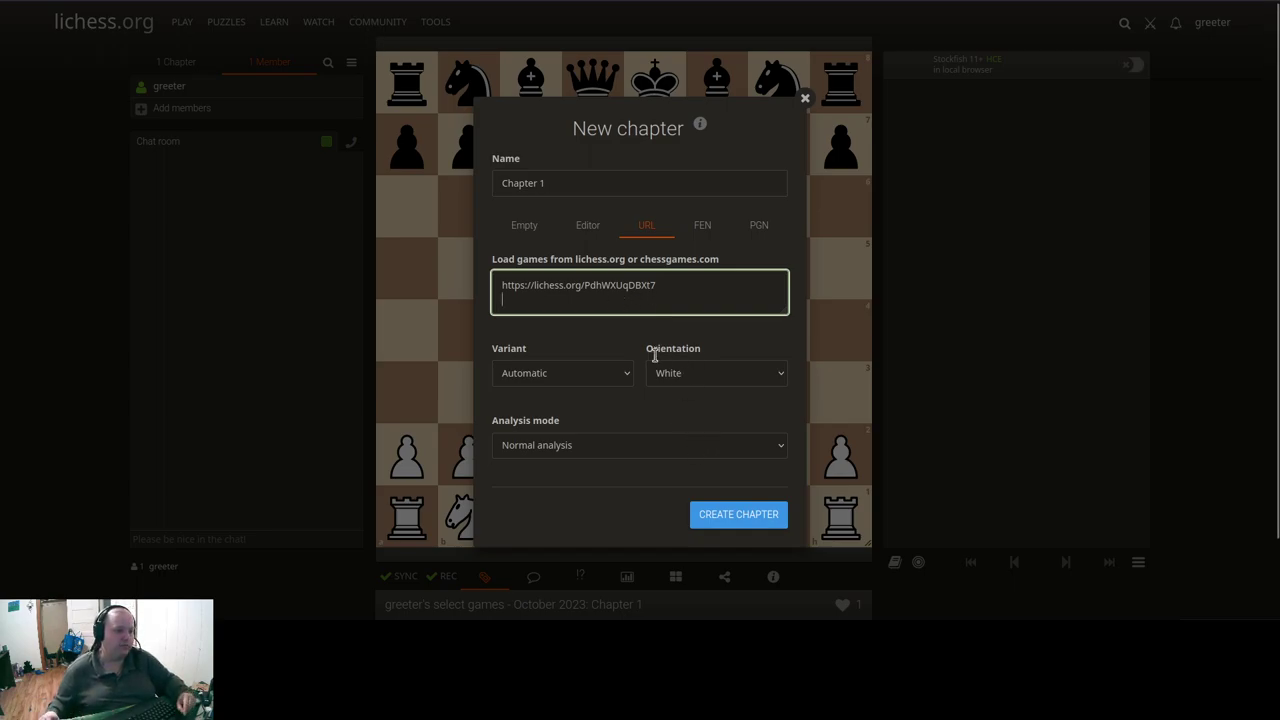
click(605, 386)
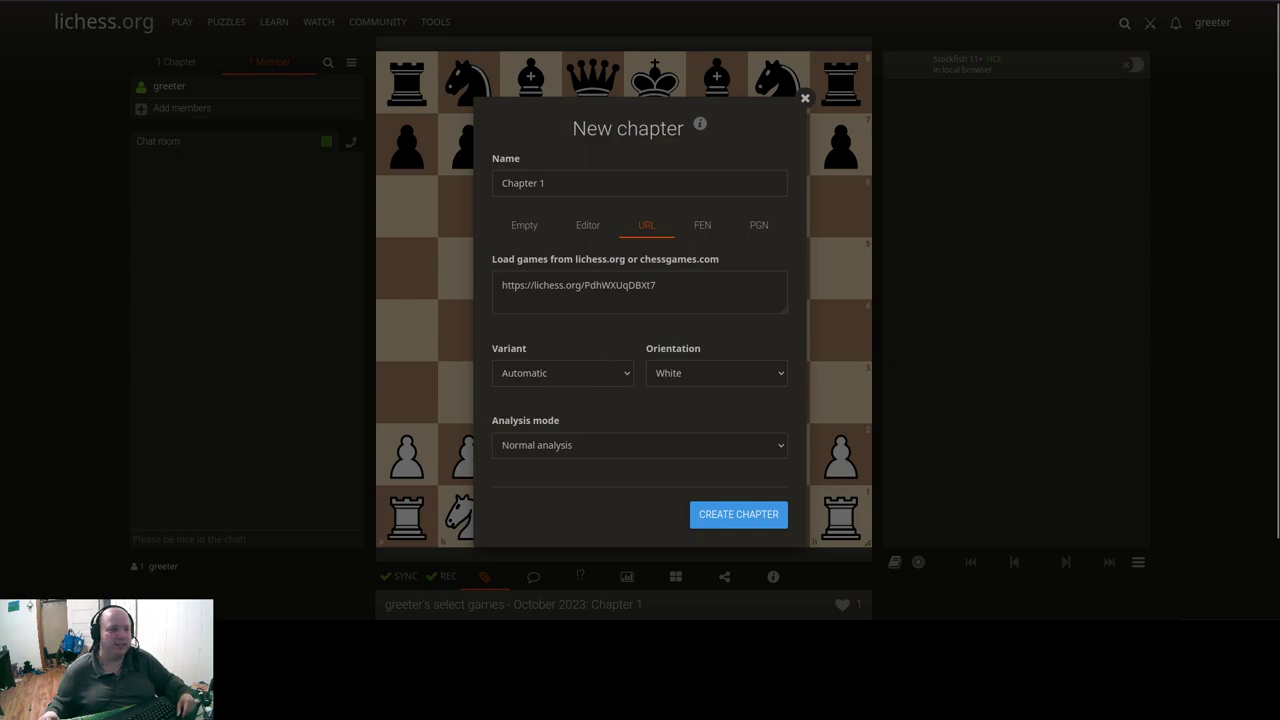
key(ctrl+Tab)
scroll(760, 349, up, 2)
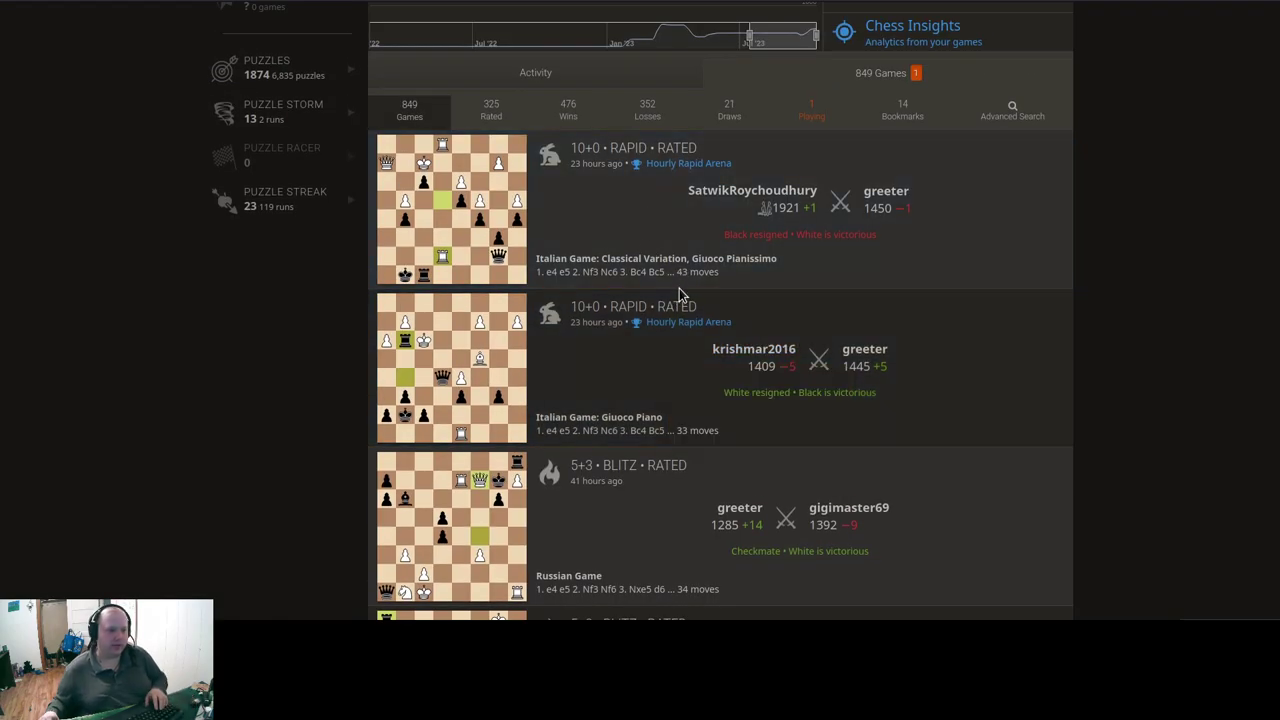
Step: Paste the second game link on a new line in the chapter's URL box
key(ctrl+shift+Tab)
click(634, 286)
key(Return)
text(https://lichess.org/tlCwwFS1oSdq)
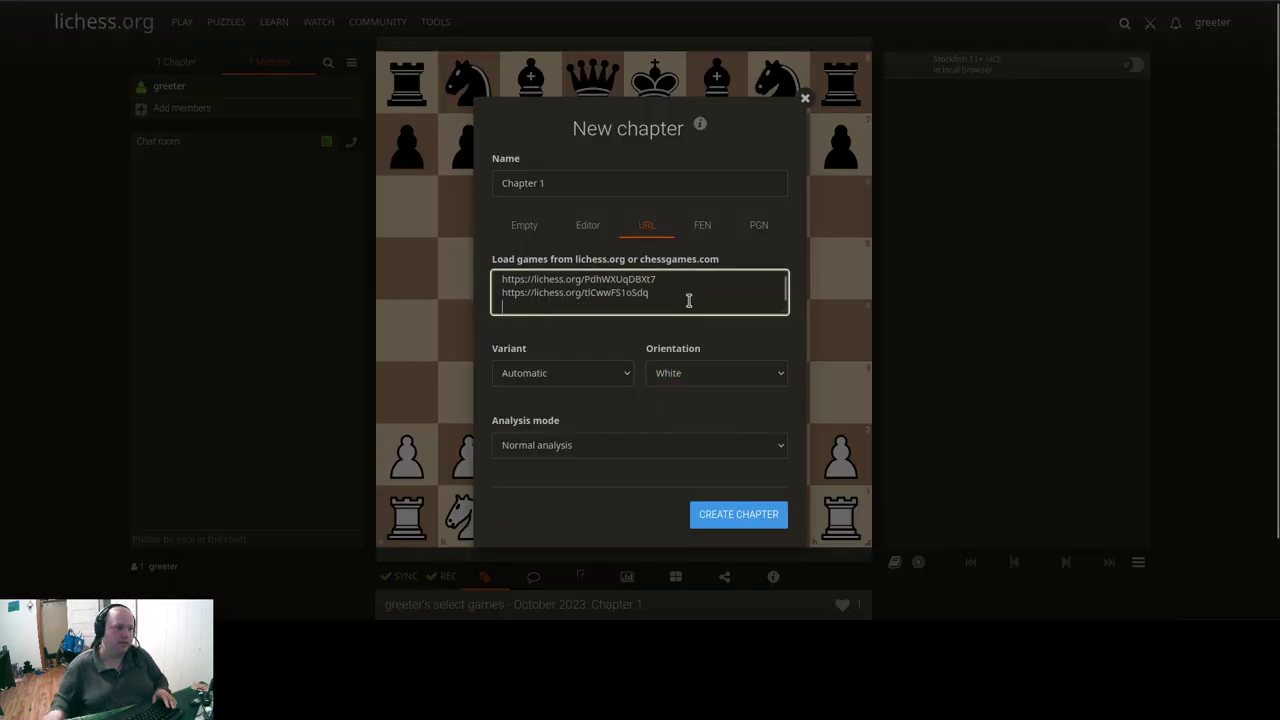
key(ctrl+Tab)
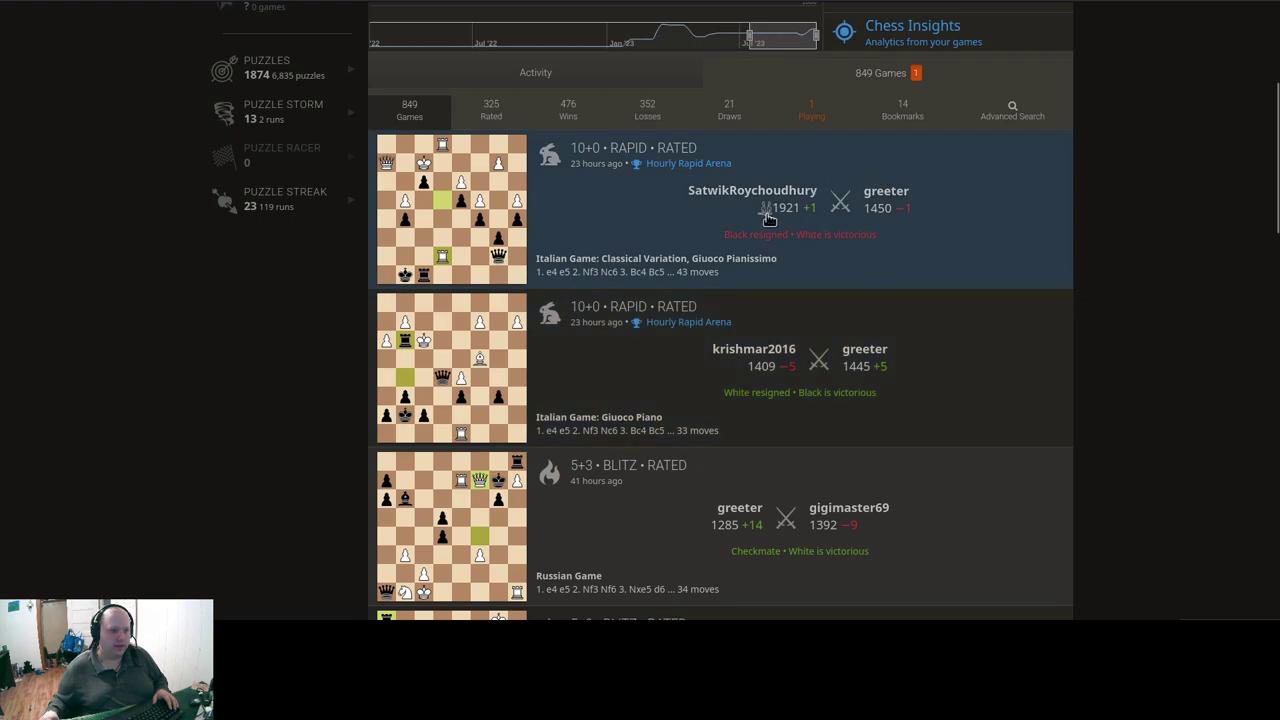
scroll(780, 200, down, 1)
scroll(650, 210, up, 3)
scroll(510, 218, down, 2)
scroll(510, 218, up, 2)
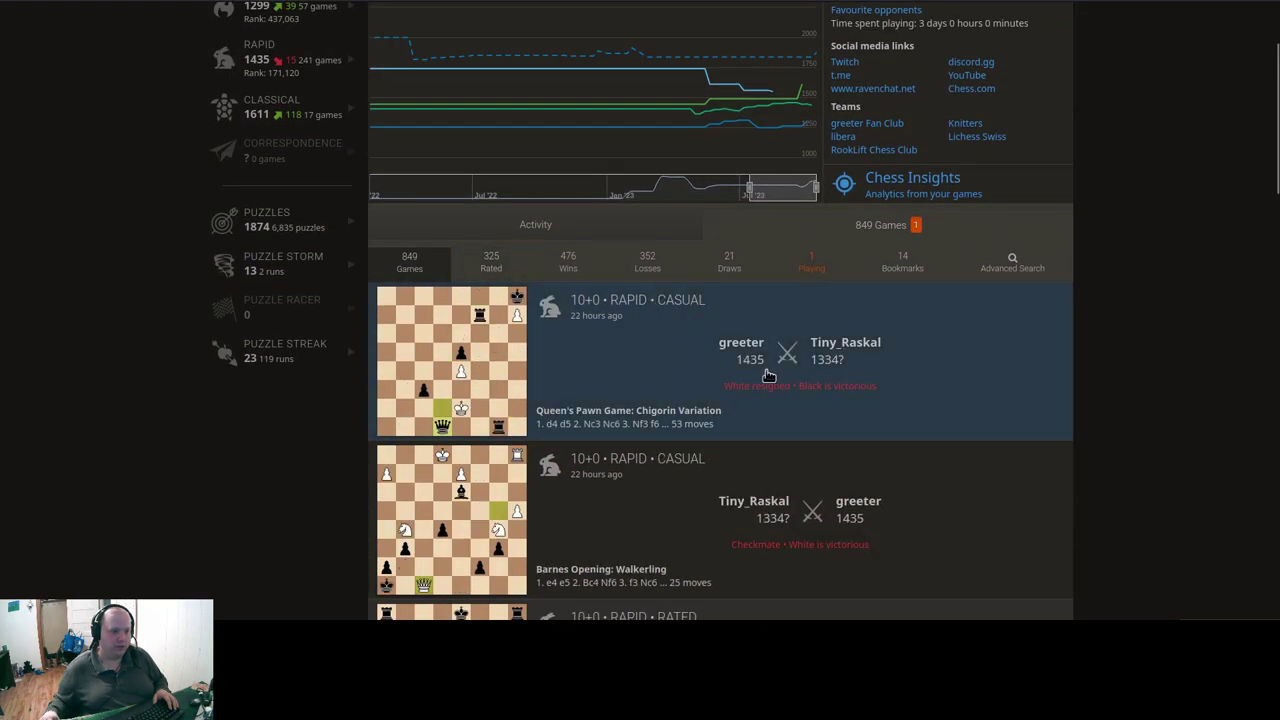
scroll(714, 337, down, 15)
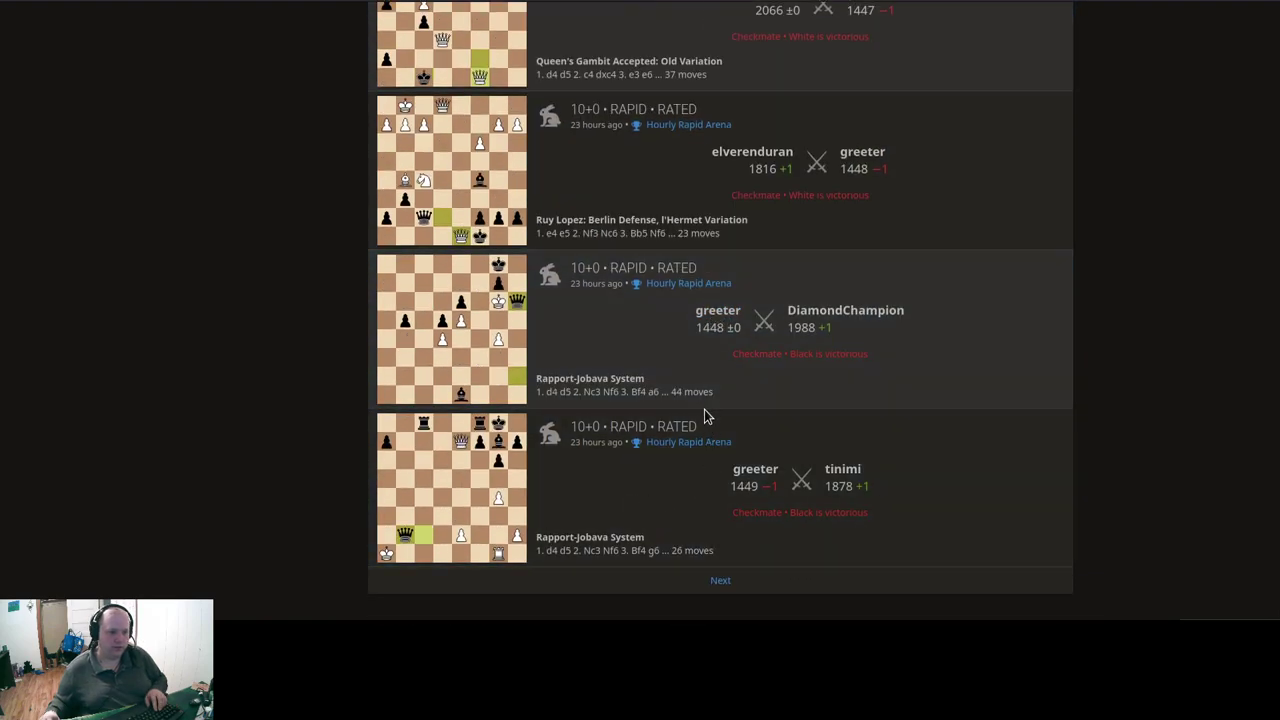
Step: Copy three more games from the history into the URL box, one link per line
key(ctrl+Tab)
text(https://lichess.org/zJYVsPNtNYgU)
key(Return)
key(ctrl+Tab)
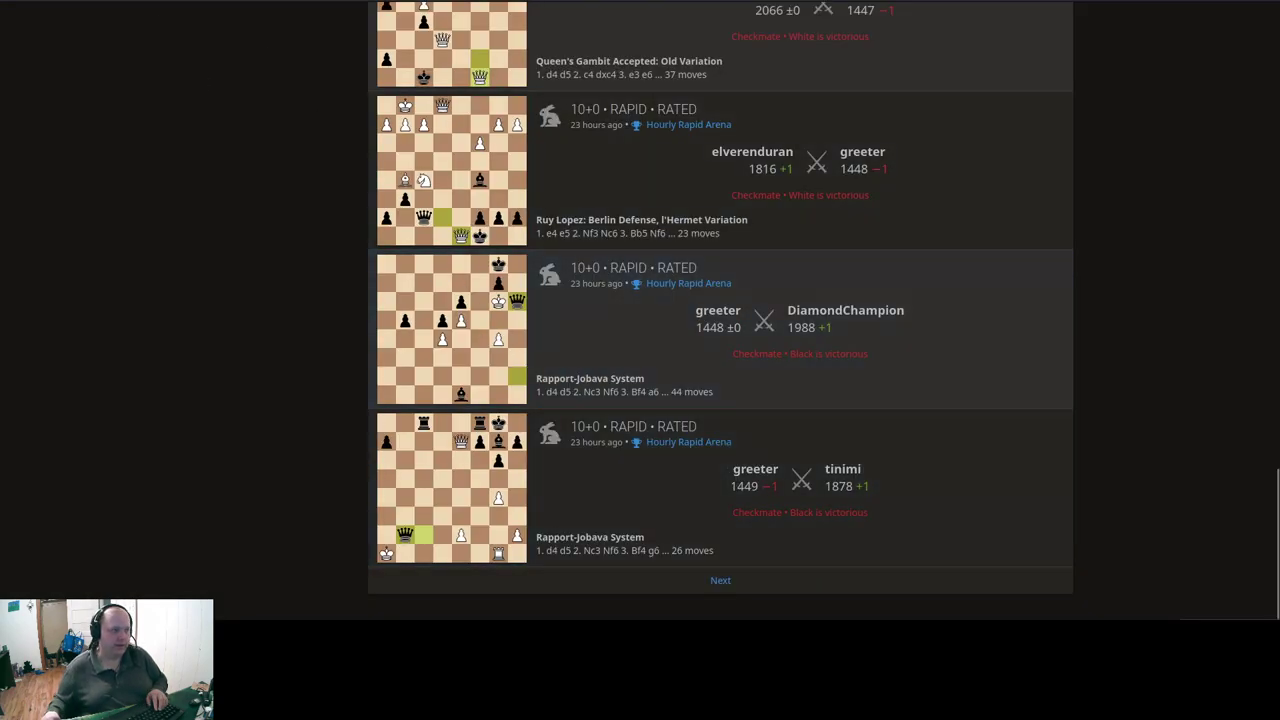
key(ctrl+Tab)
text(https://lichess.org/Pv9mK2jtzFg1)
key(Return)
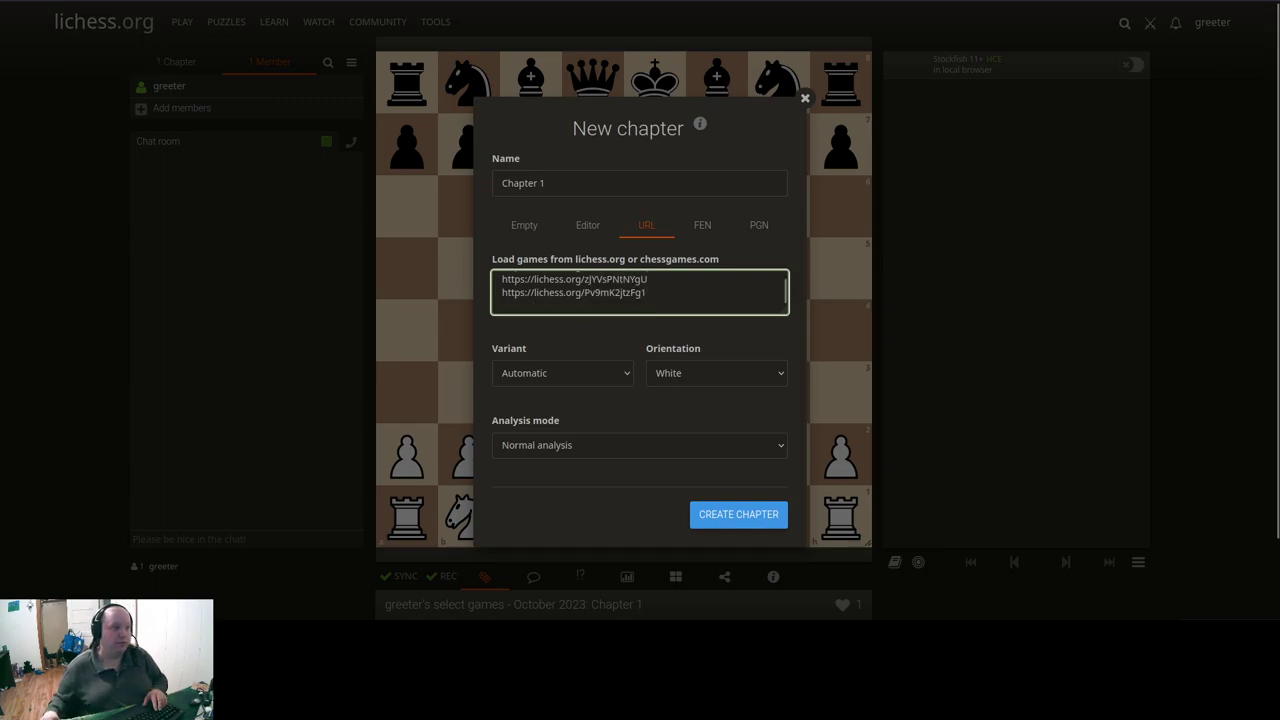
key(ctrl+Tab)
scroll(768, 445, up, 2)
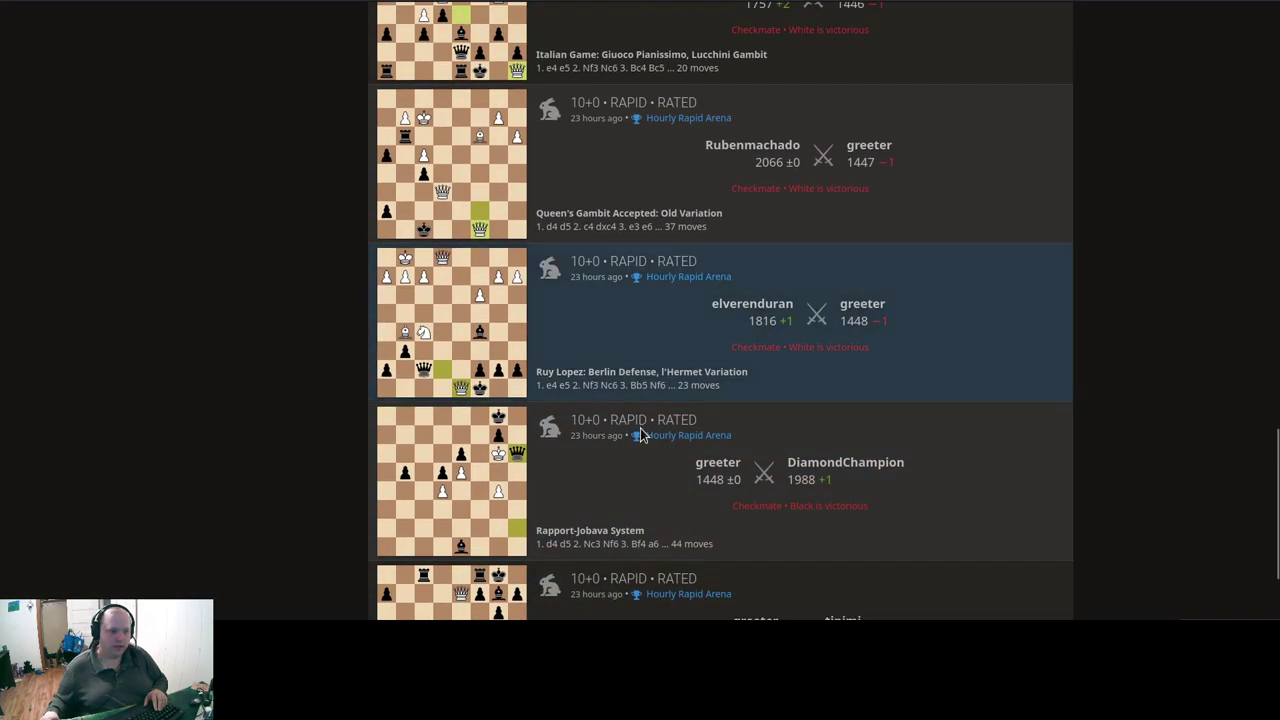
key(ctrl+Tab)
text(https://lichess.org/DLumSop2ijb6)
key(Return)
key(ctrl+Tab)
Step: Add the remaining game links from older games, each on its own line
scroll(729, 434, up, 2)
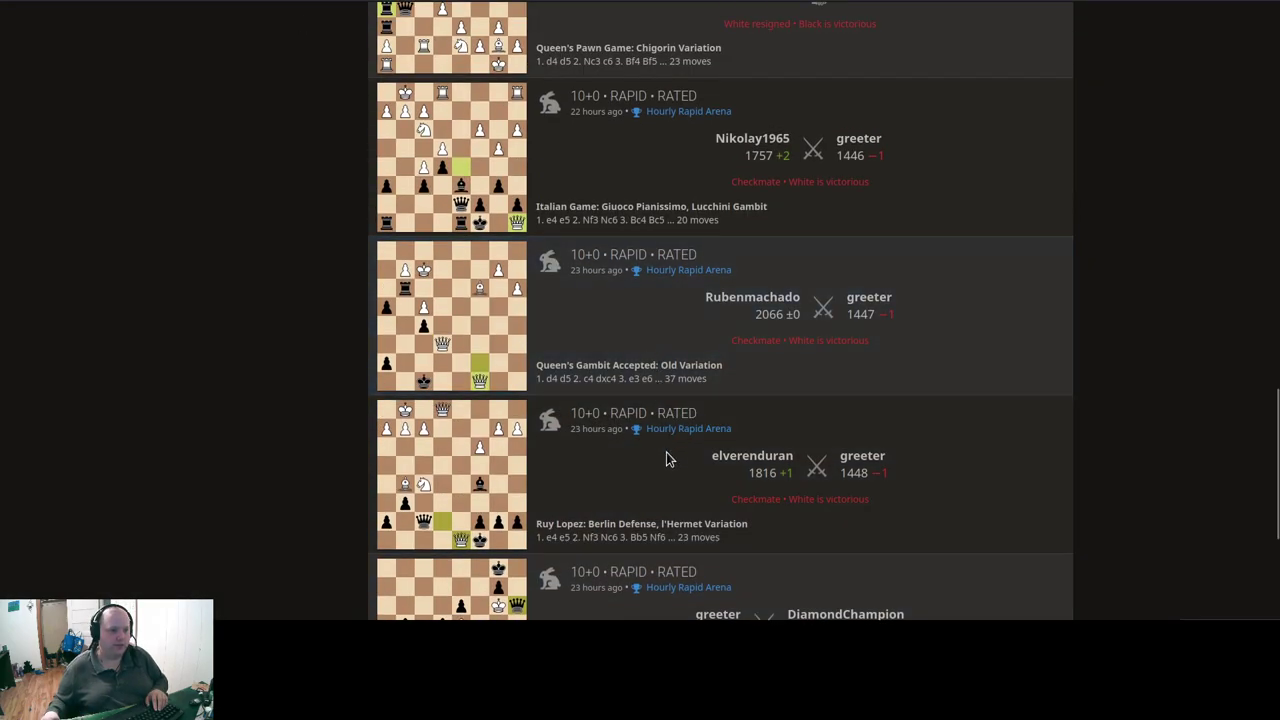
key(ctrl+Tab)
text(https://lichess.org/vWvOhC0bOlI5)
key(Return)
key(ctrl+Tab)
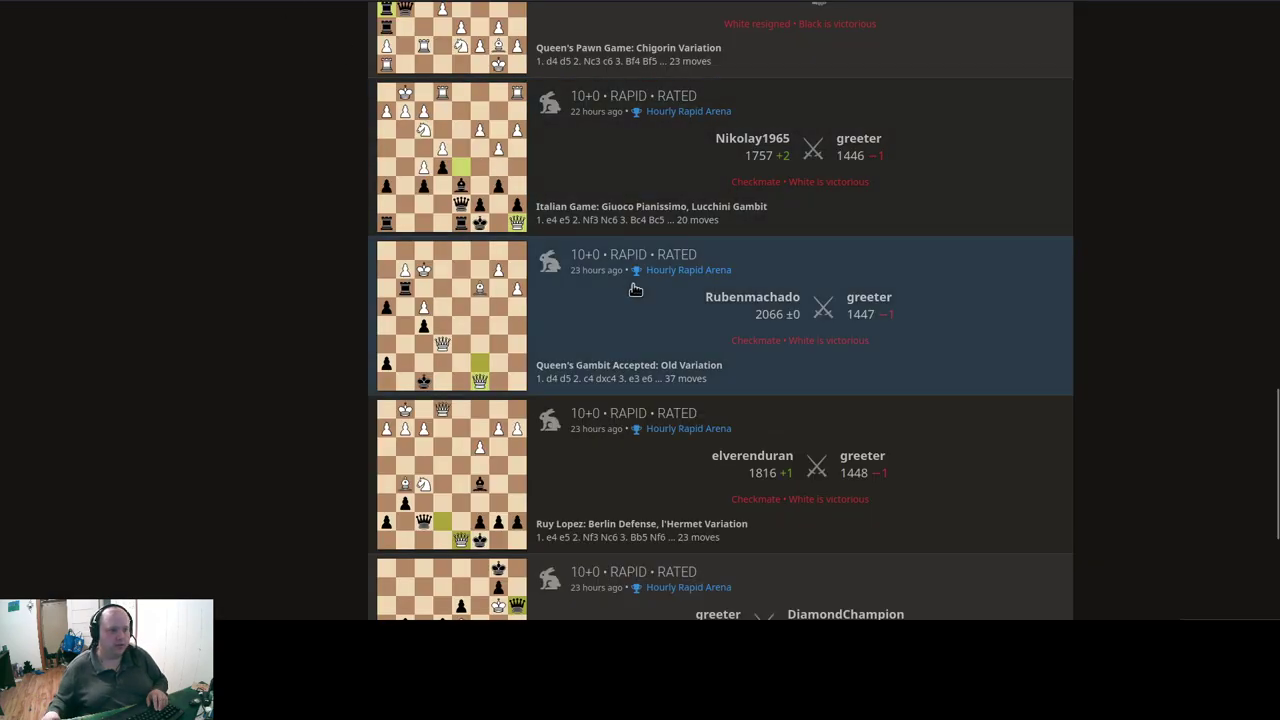
scroll(634, 295, up, 2)
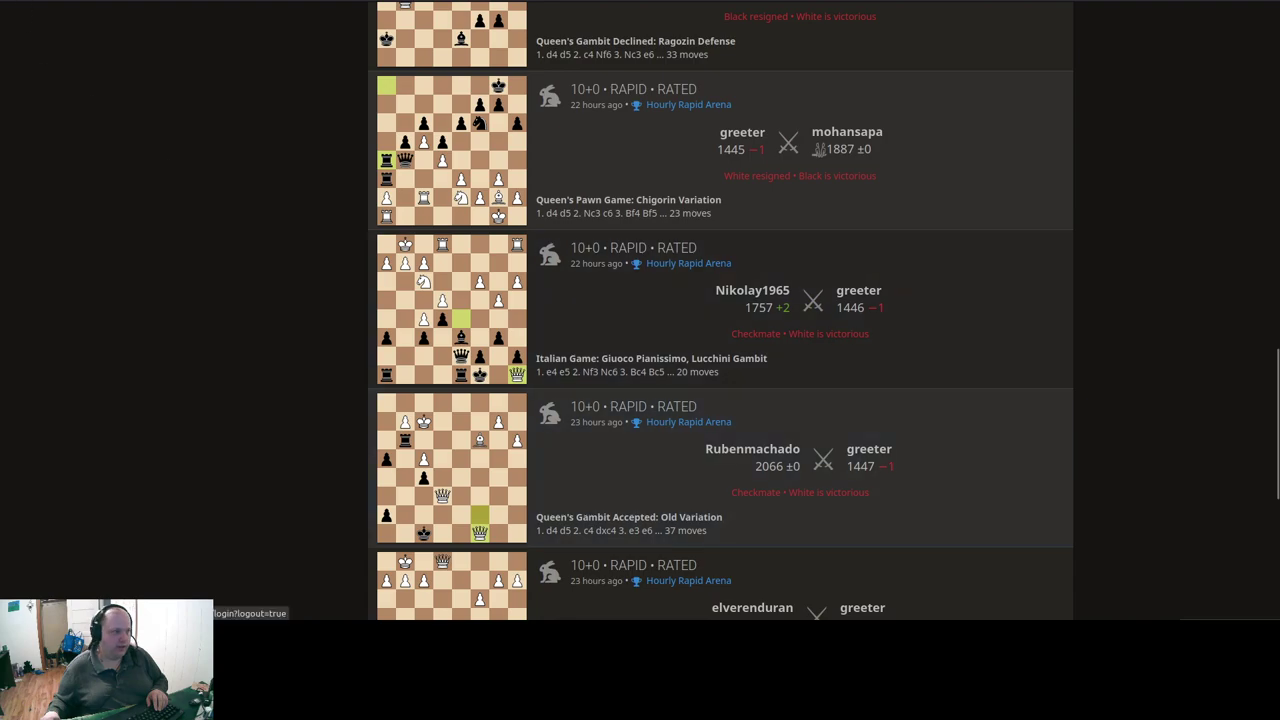
key(ctrl+Tab)
text(https://lichess.org/S29xPvRV9Byz)
key(Return)
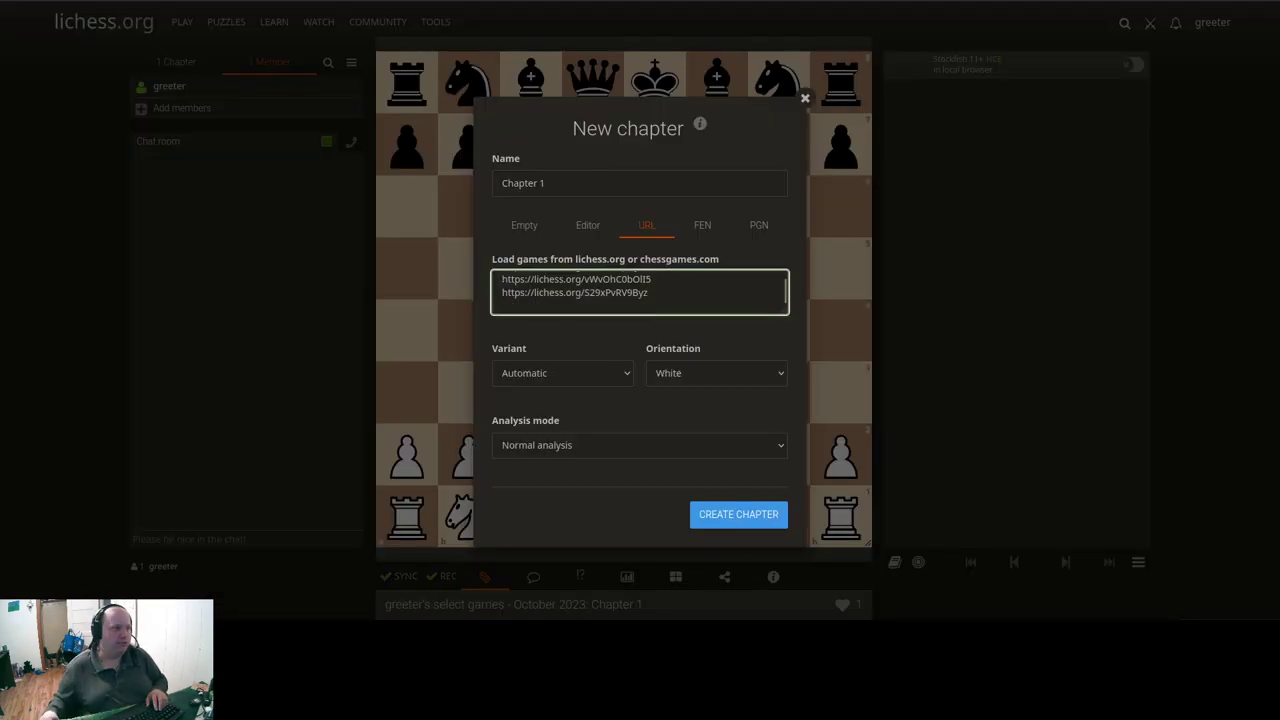
key(ctrl+Tab)
scroll(645, 308, up, 2)
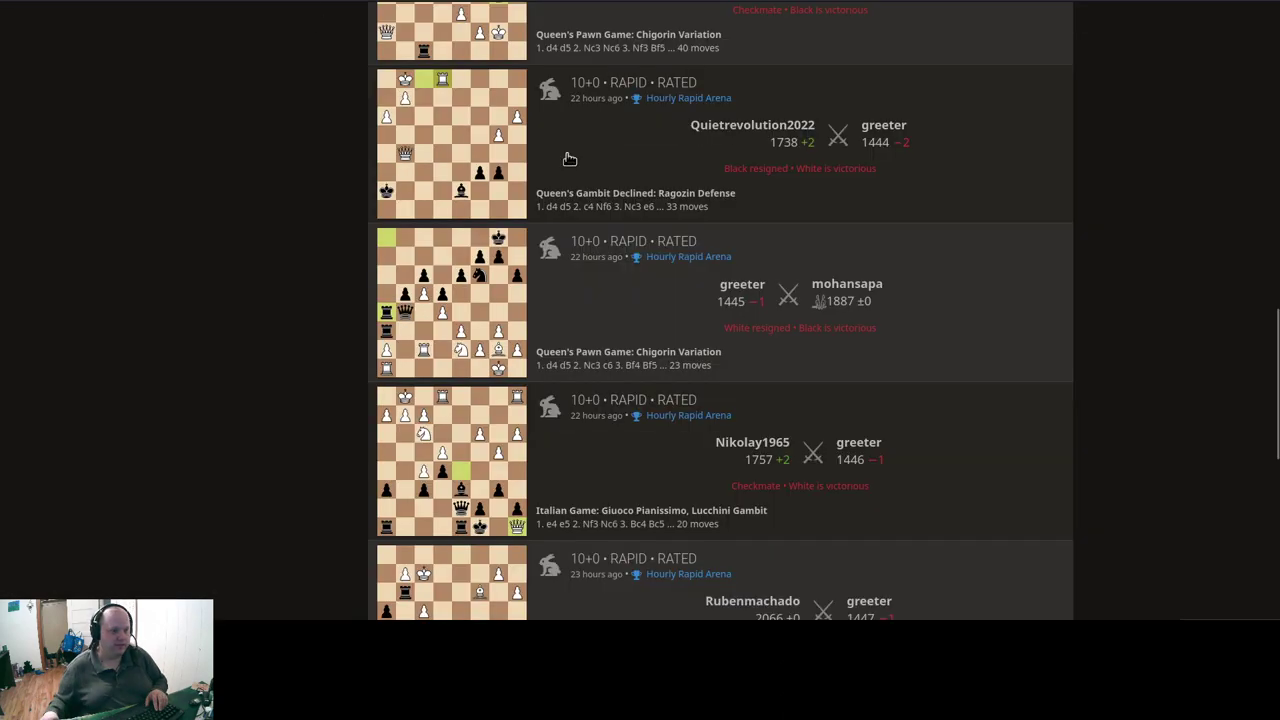
scroll(657, 294, up, 2)
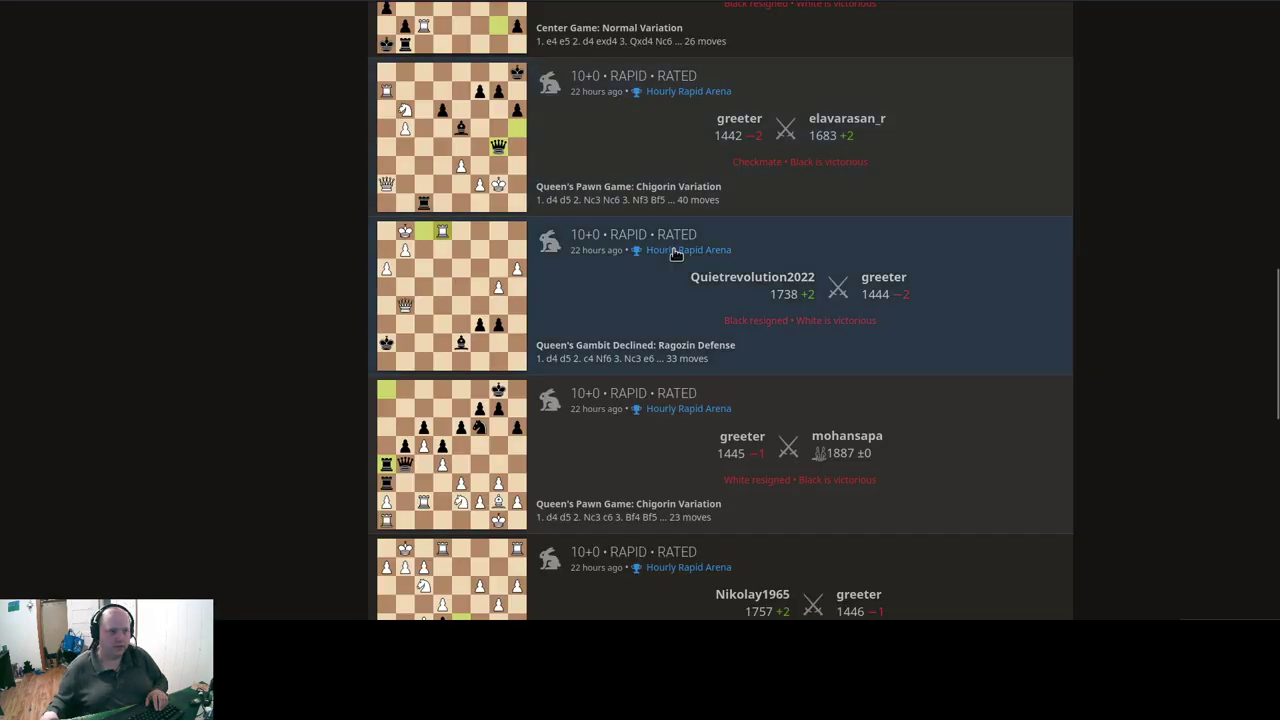
scroll(619, 300, up, 2)
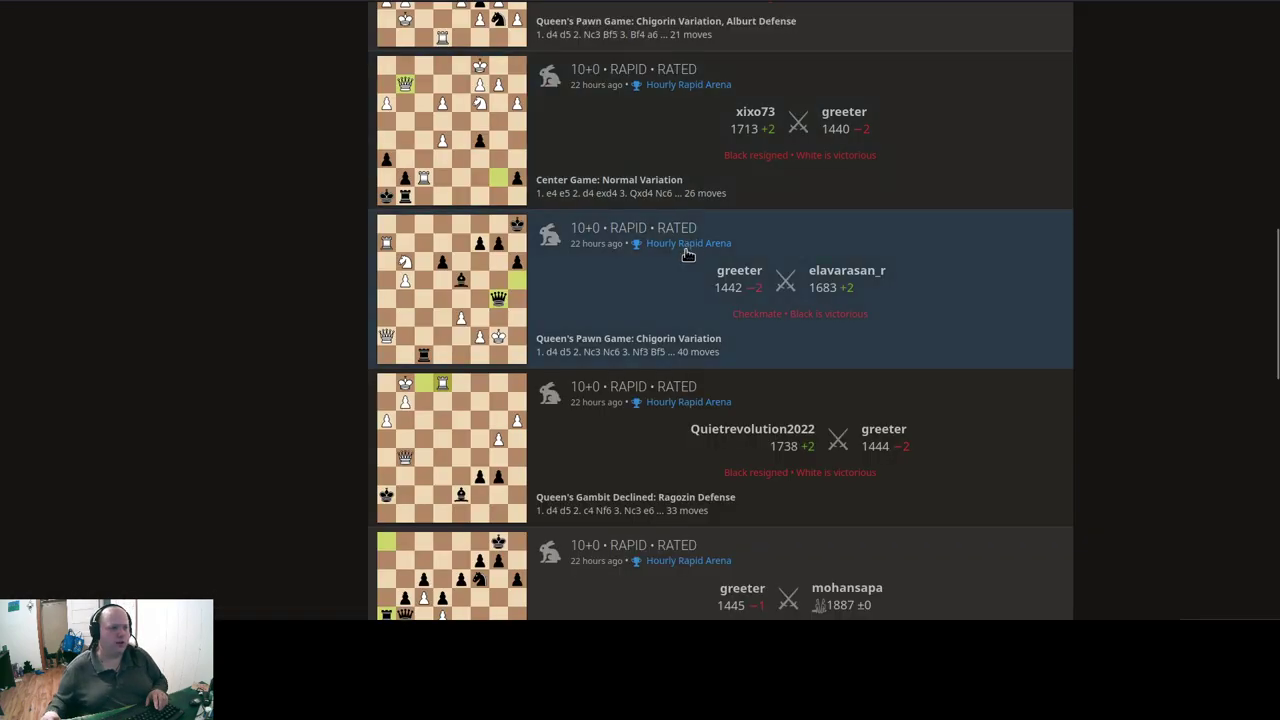
scroll(684, 260, up, 1)
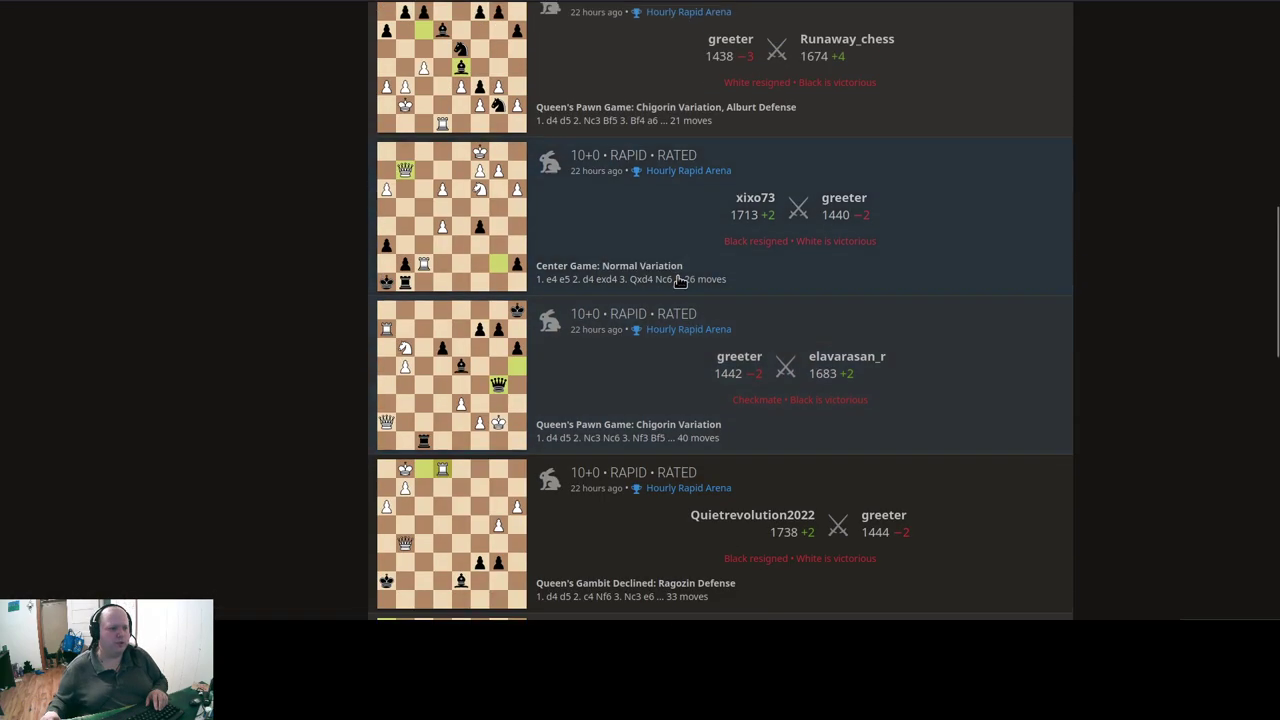
scroll(660, 290, up, 1)
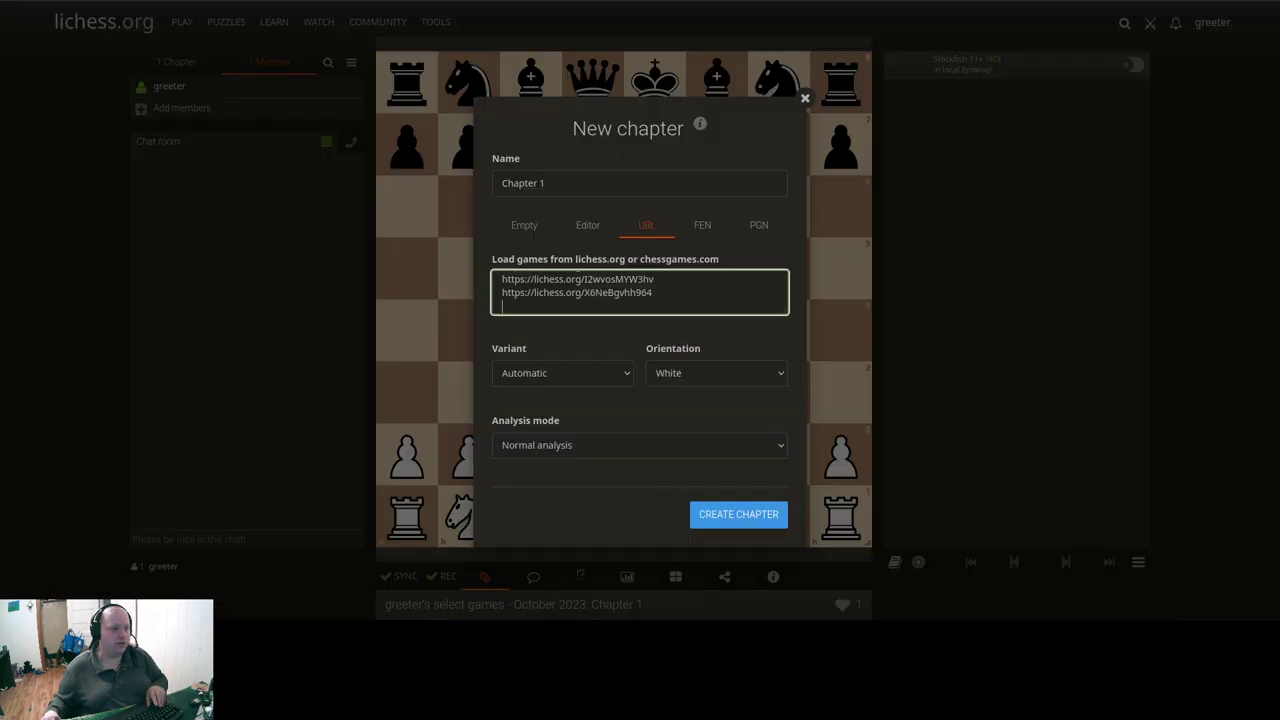
text(https://lichess.org/MLsUpiD0M0Hc)
key(Return)
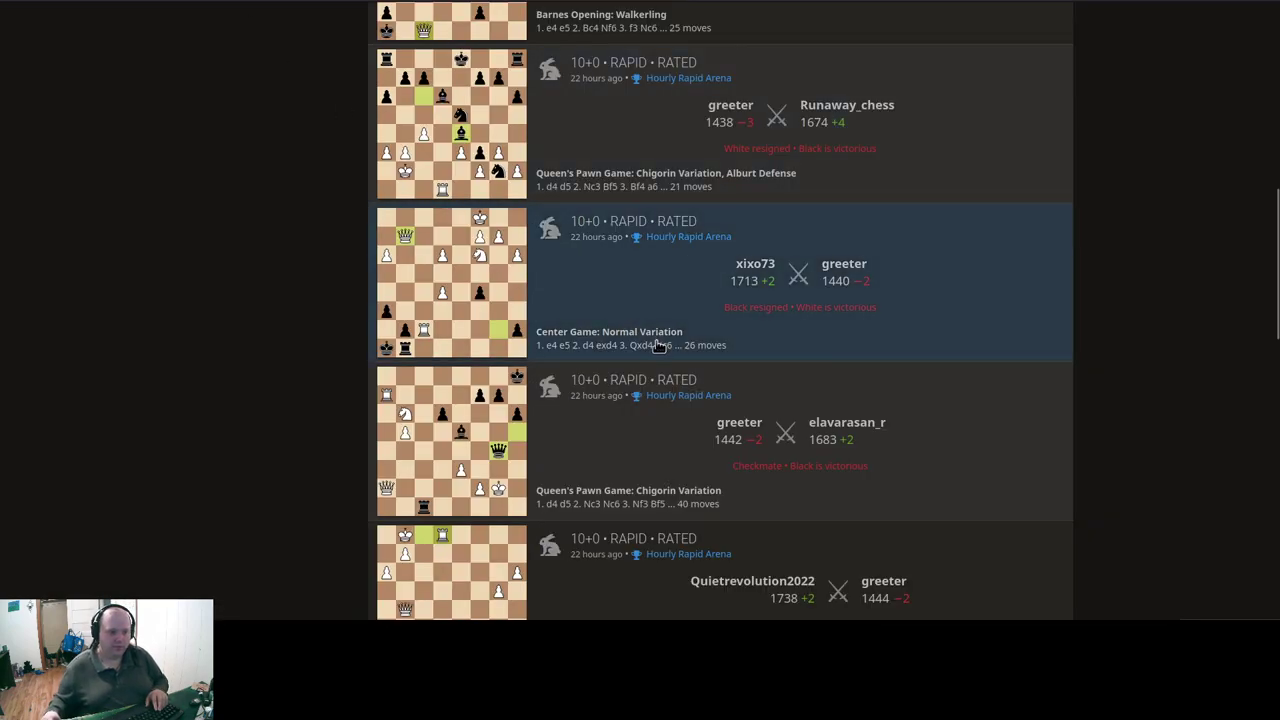
scroll(655, 345, up, 2)
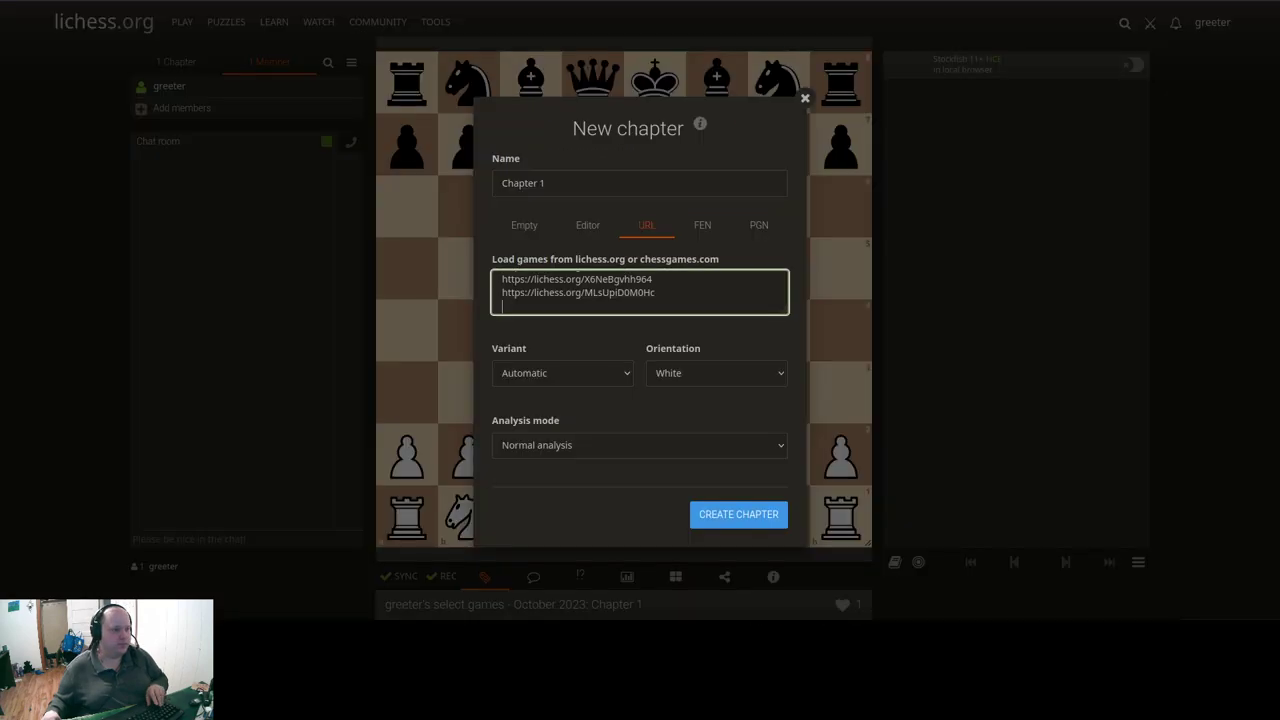
text(https://lichess.org/MwDnfSUYPdKW)
key(Return)
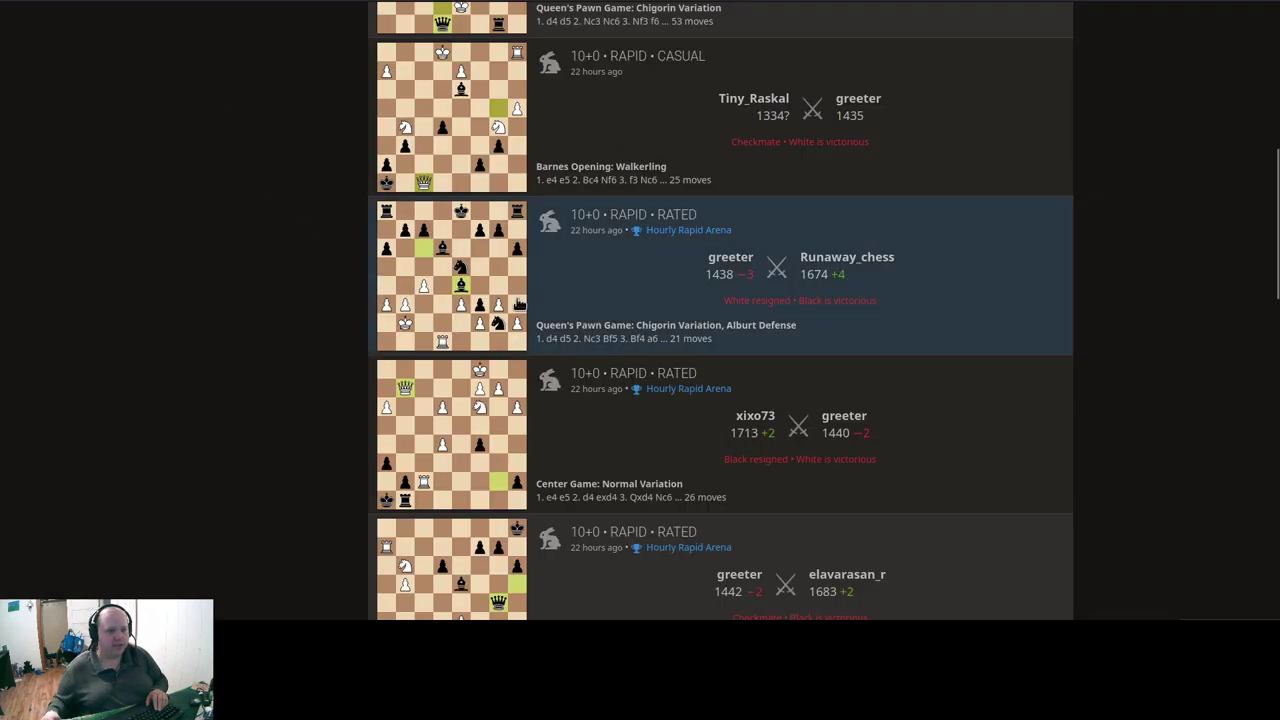
scroll(600, 285, up, 2)
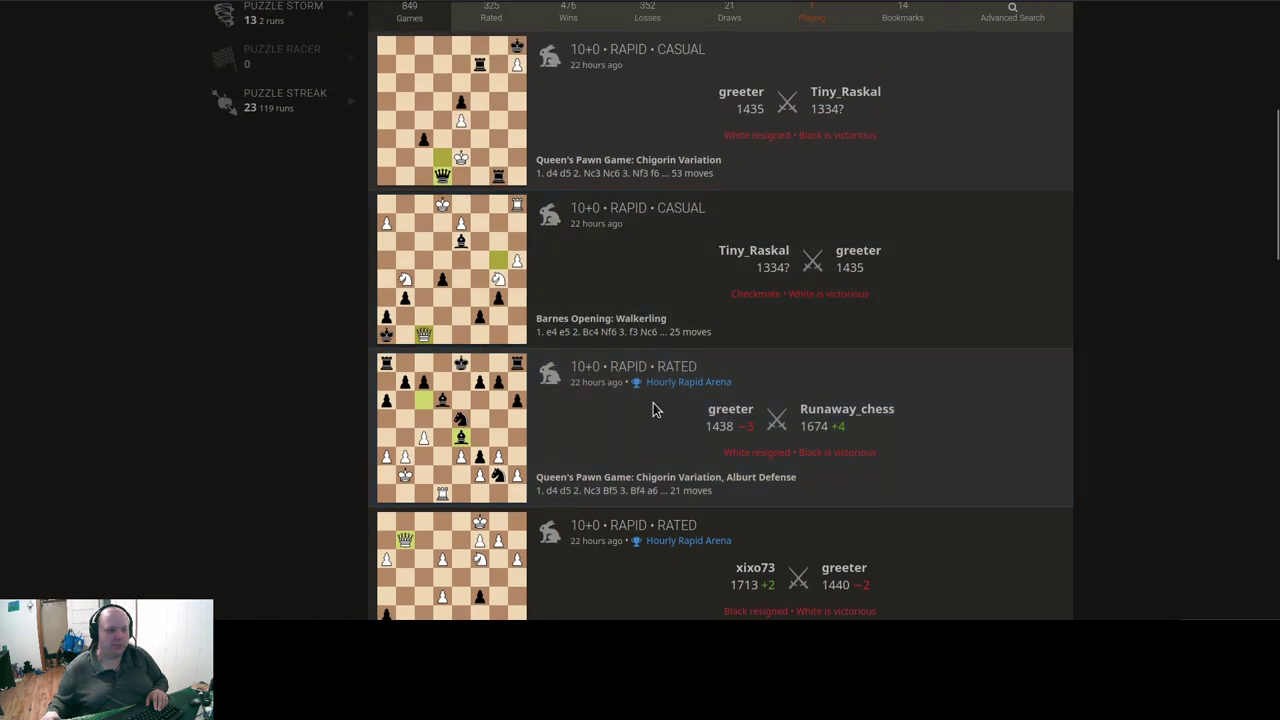
scroll(946, 334, up, 2)
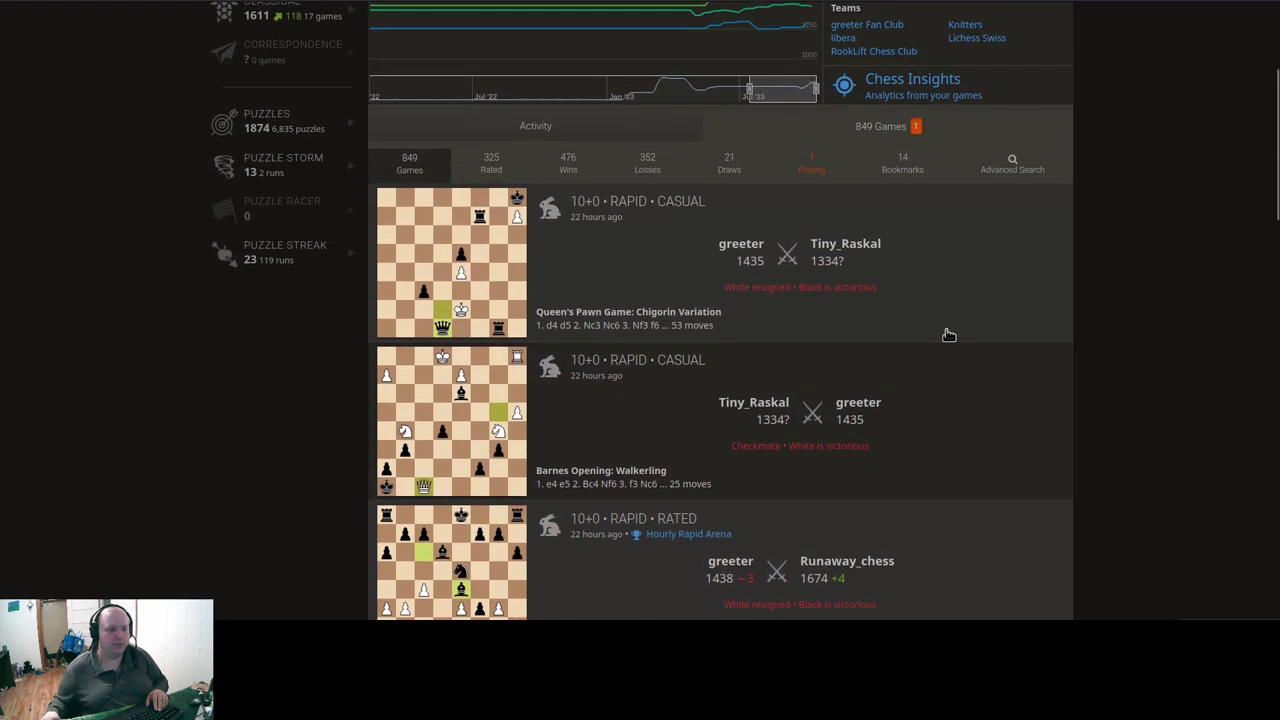
scroll(931, 323, down, 3)
scroll(933, 323, down, 4)
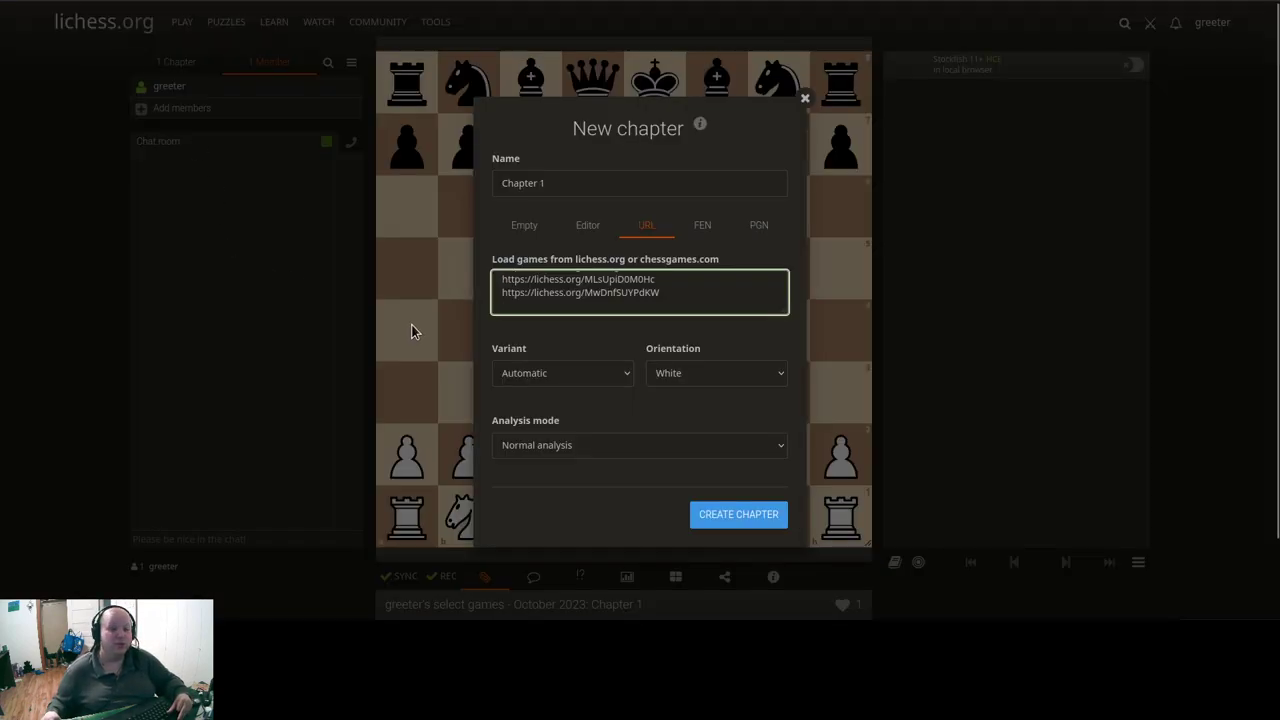
key(Return)
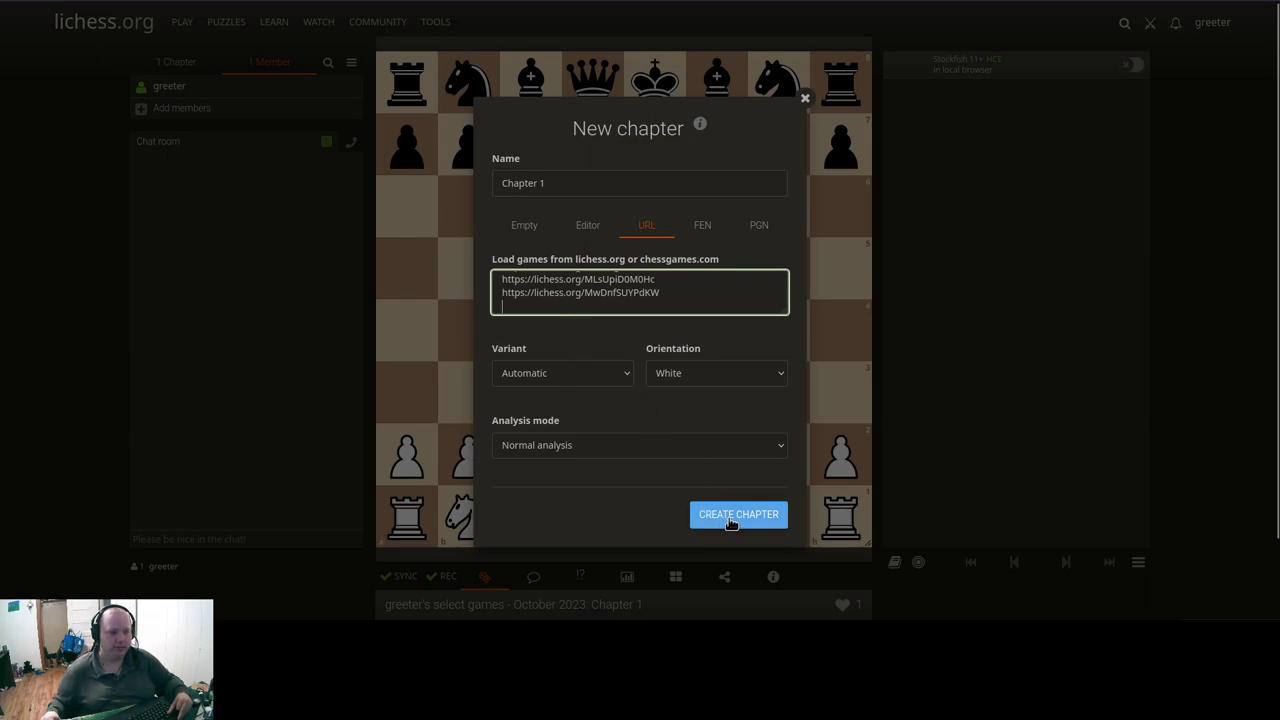
Step: Create the 12 imported game chapters and open chapter 1's game
click(736, 515)
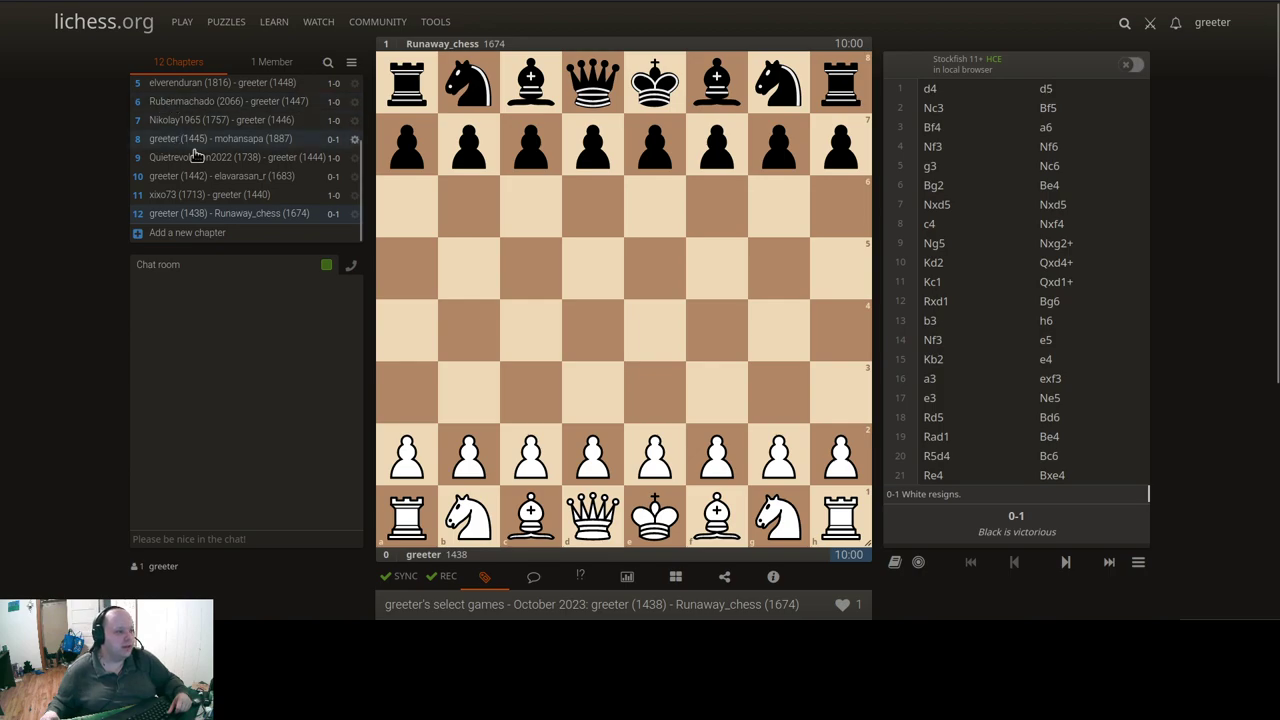
scroll(228, 178, up, 2)
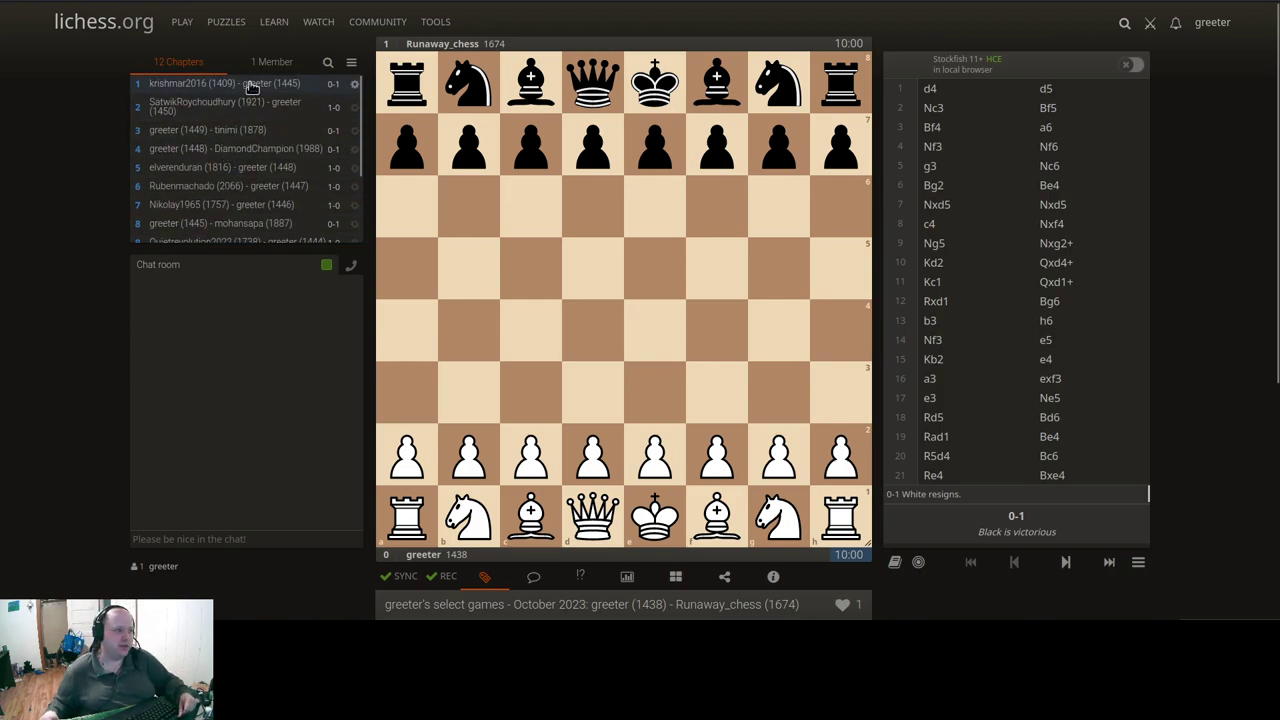
click(250, 88)
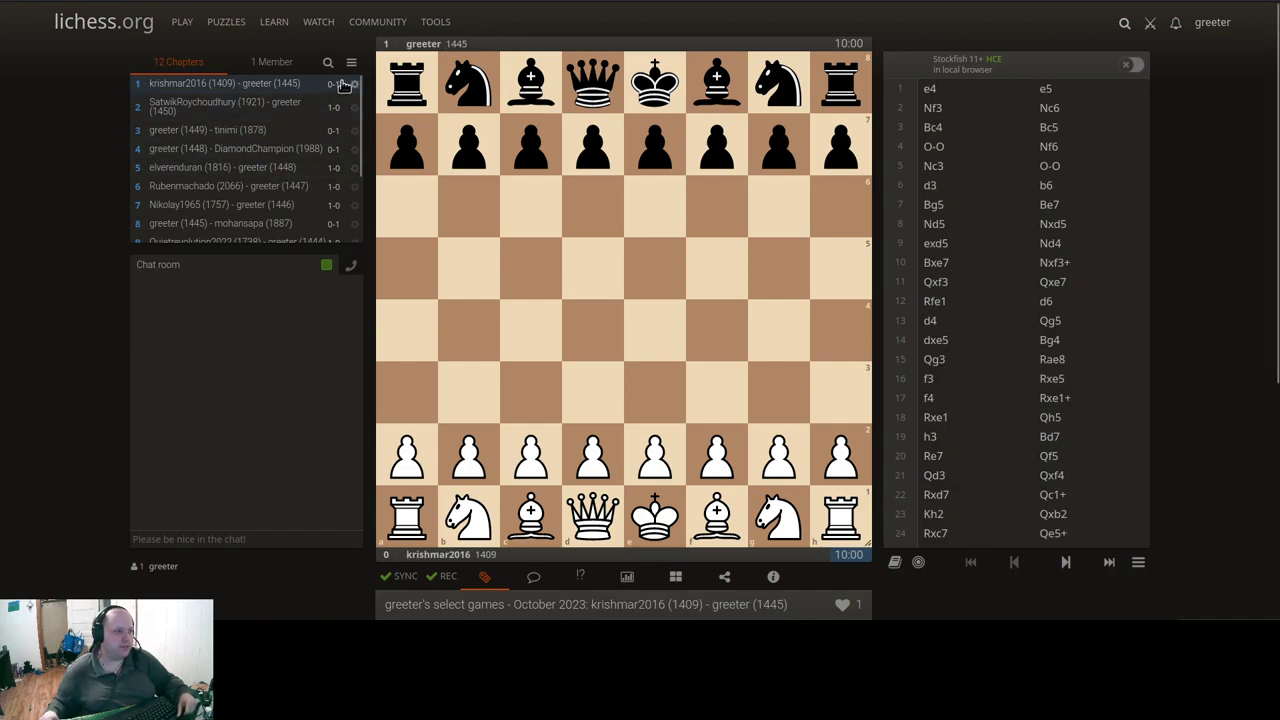
Step: Set chapter 1's orientation to Black and save the chapter
click(352, 88)
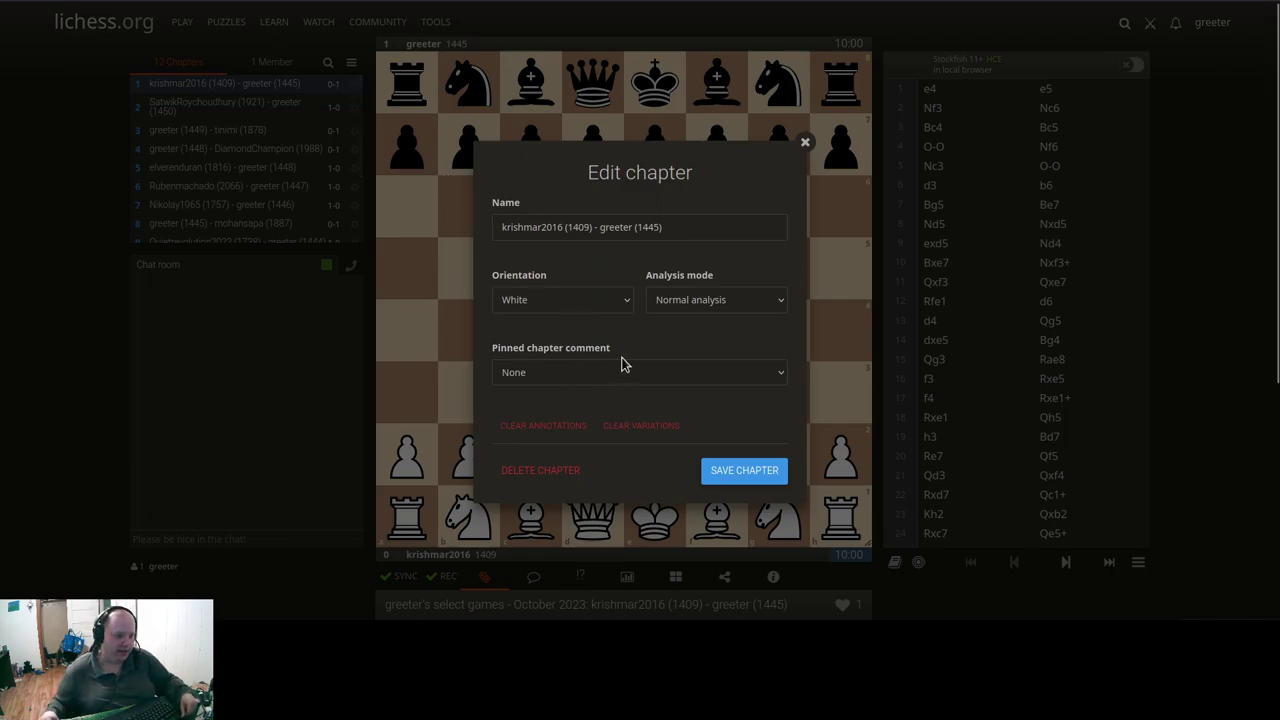
scroll(610, 380, down, 2)
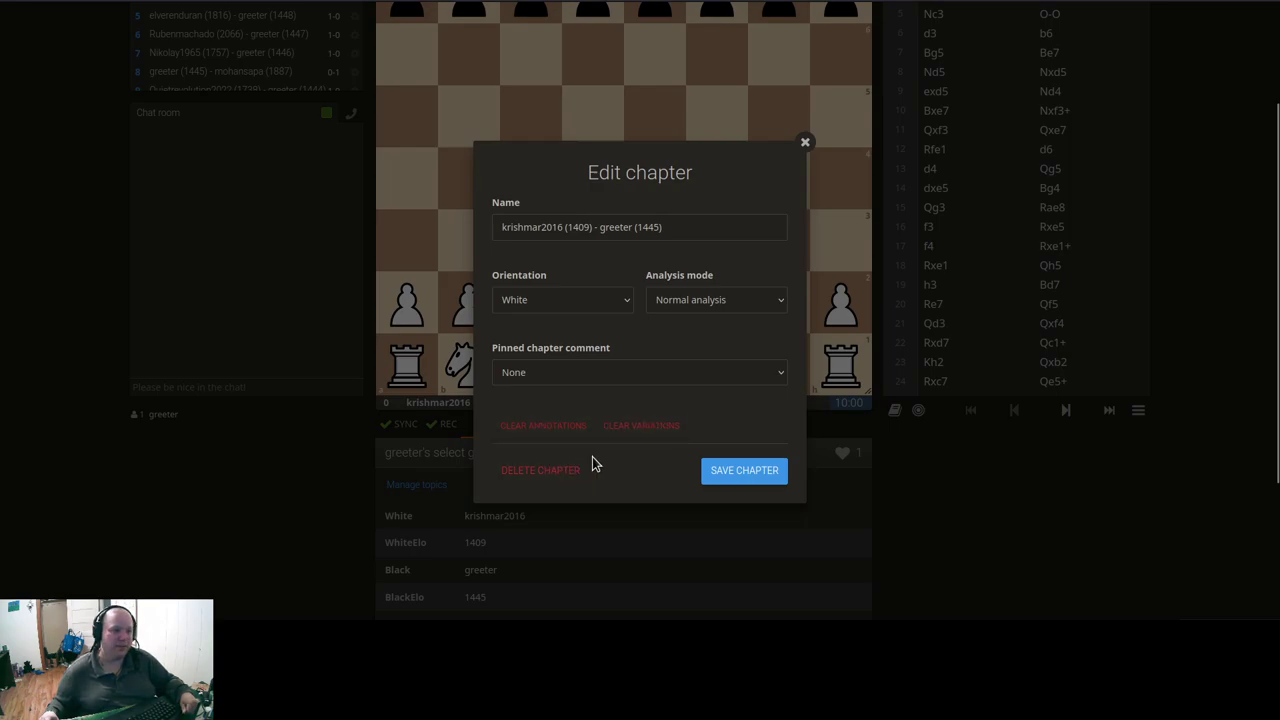
scroll(592, 464, up, 2)
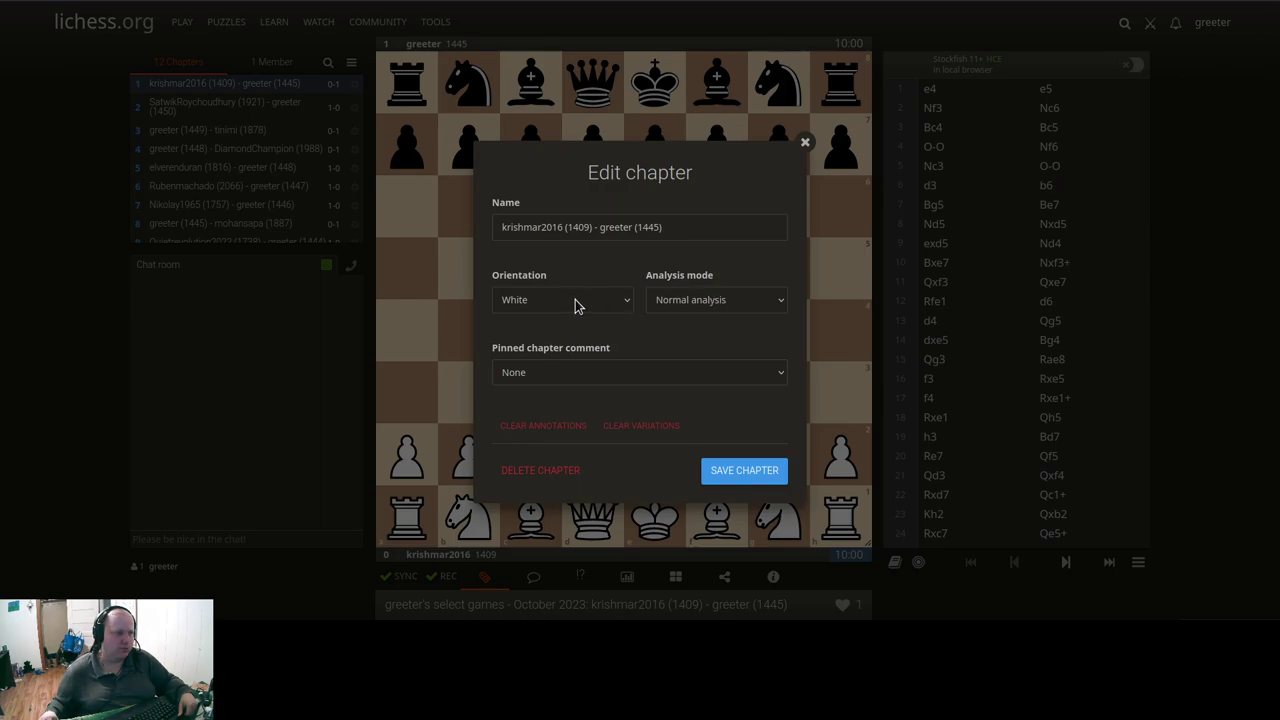
click(568, 342)
click(742, 474)
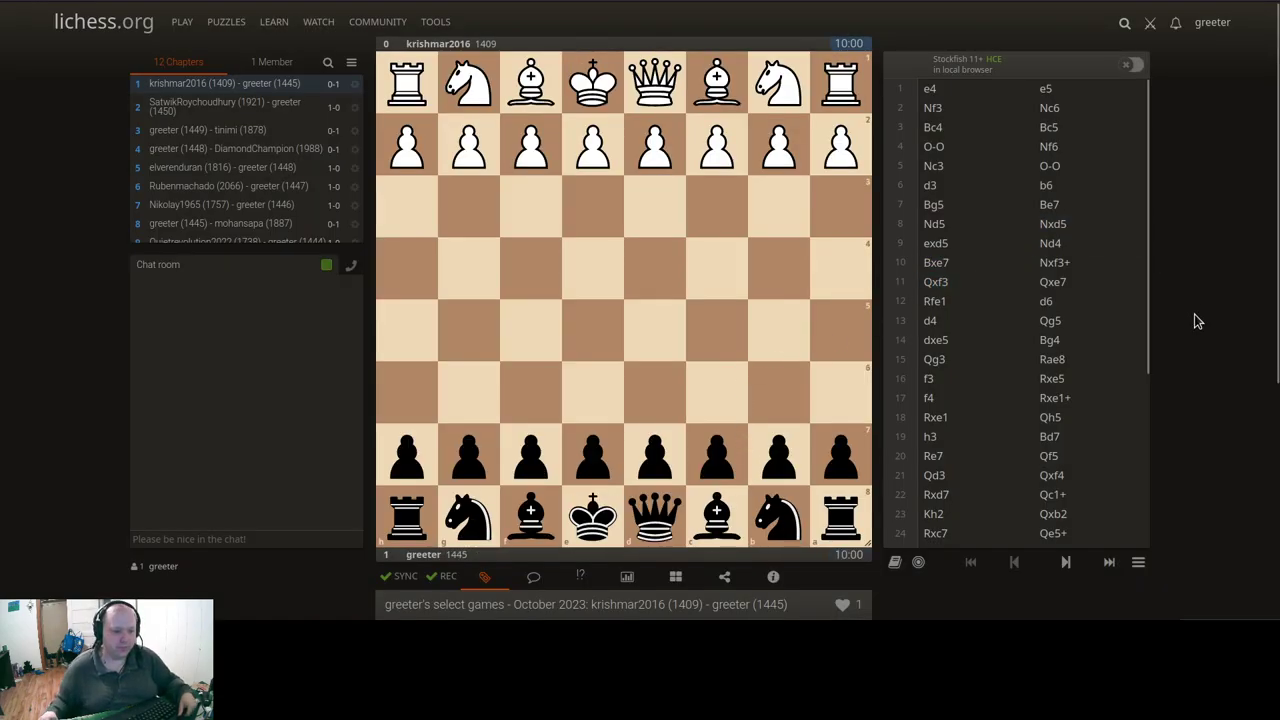
Step: Go to 1. e4, switch the Stockfish engine off, and show the computer analysis panel
click(1014, 88)
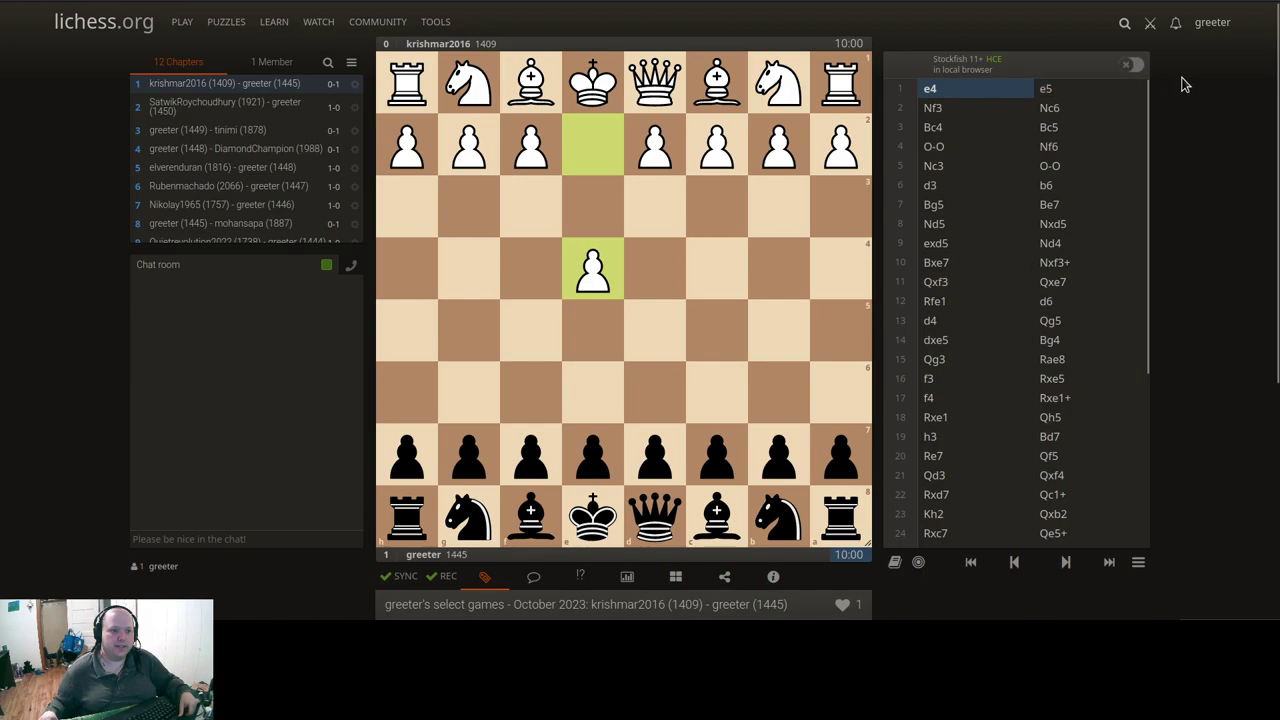
click(1130, 66)
mouse_move(930, 92)
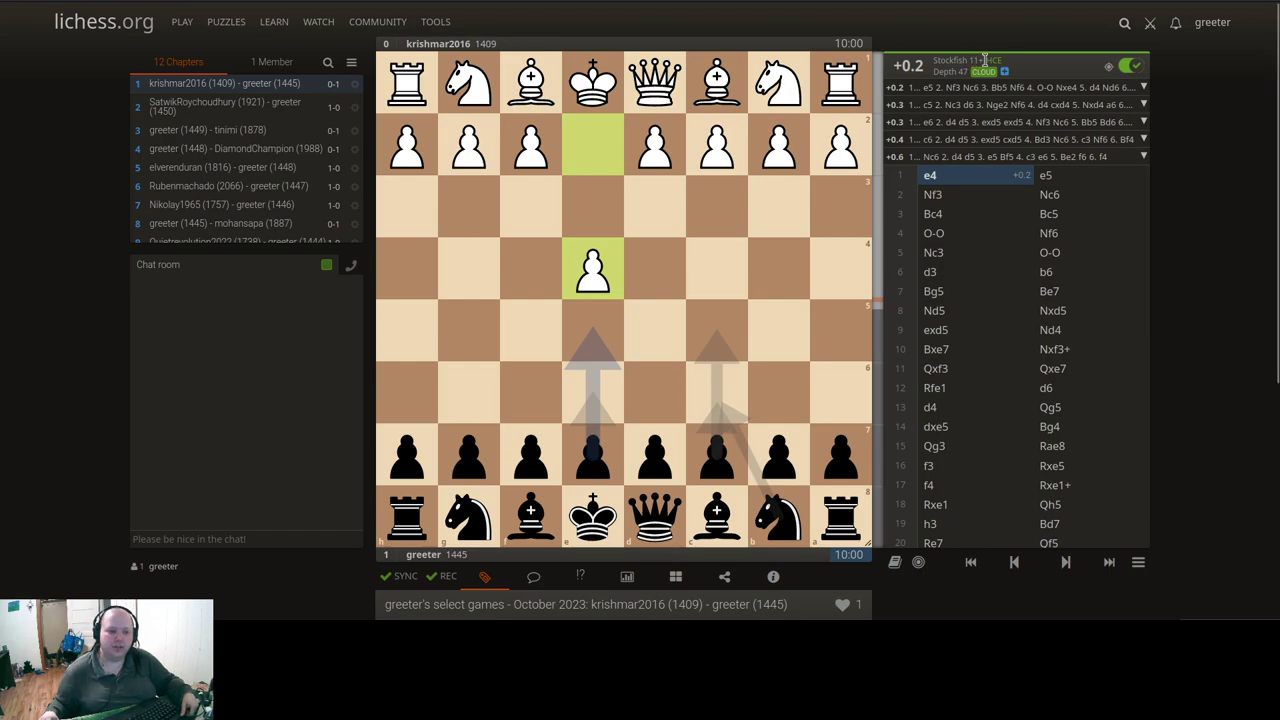
click(1114, 62)
scroll(479, 455, down, 3)
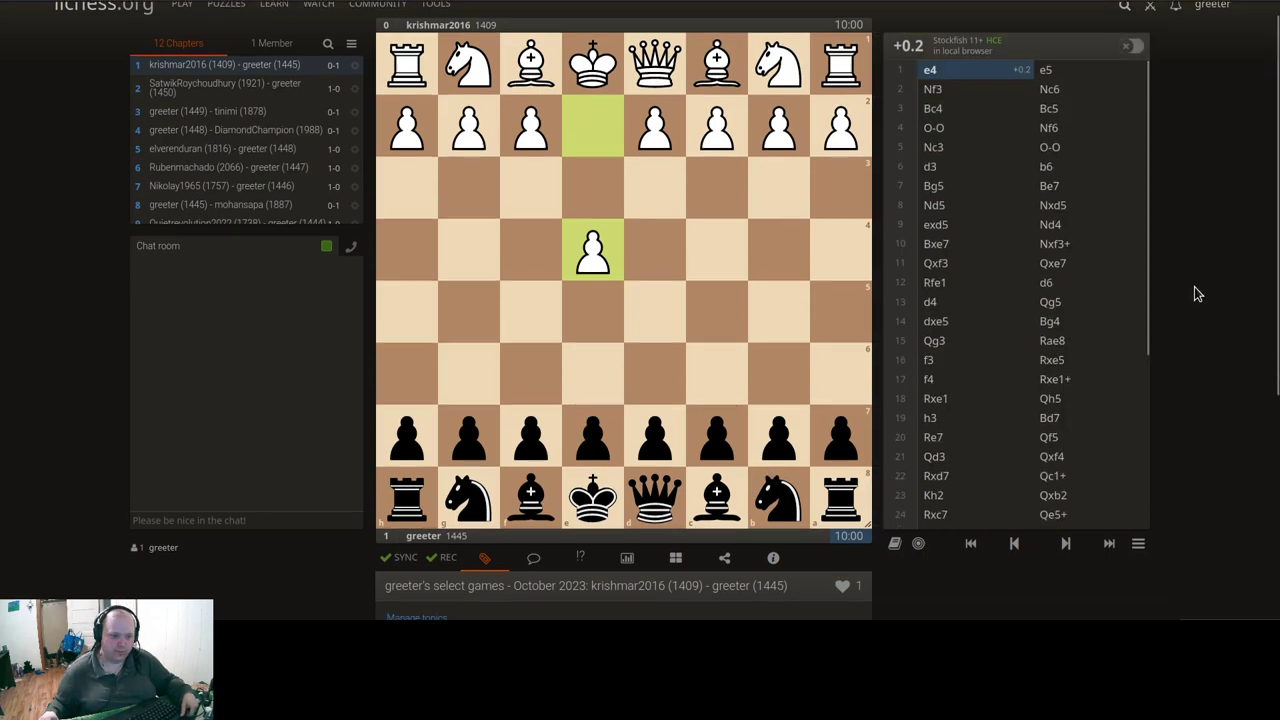
click(627, 348)
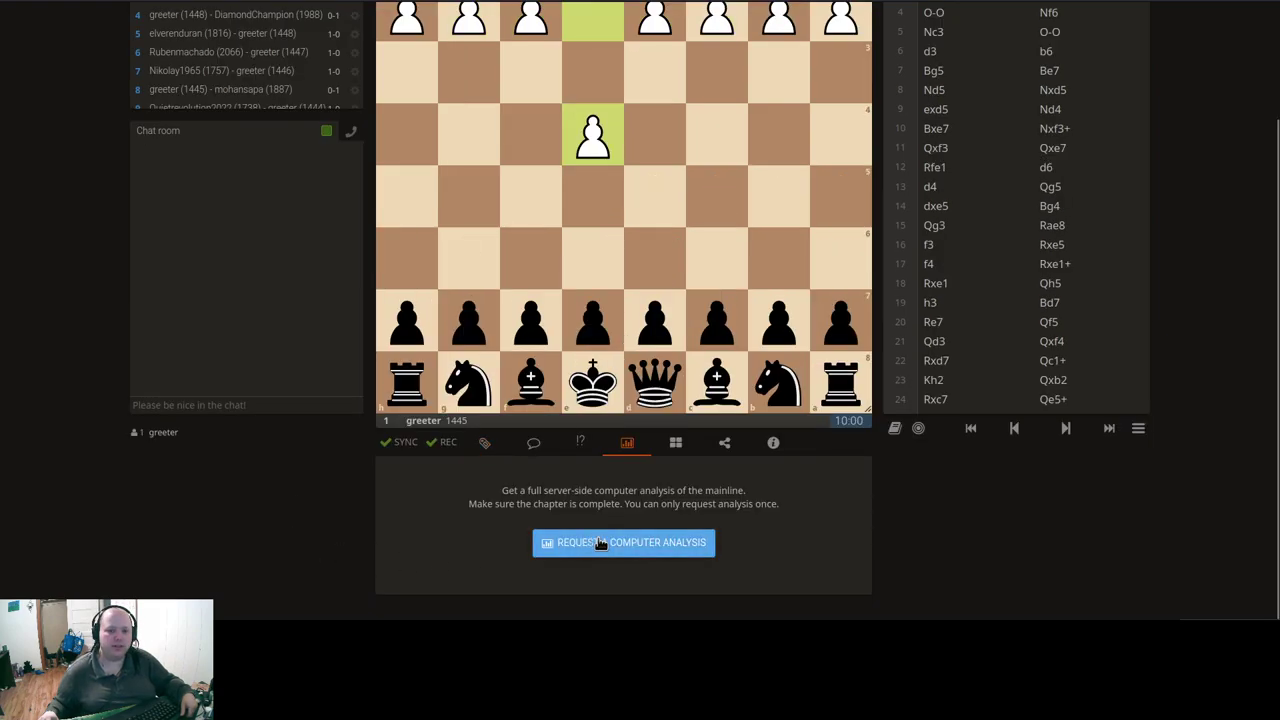
Step: Open the comment box for 1. e4 and scroll to the King's Pawn Opening excerpt
click(484, 442)
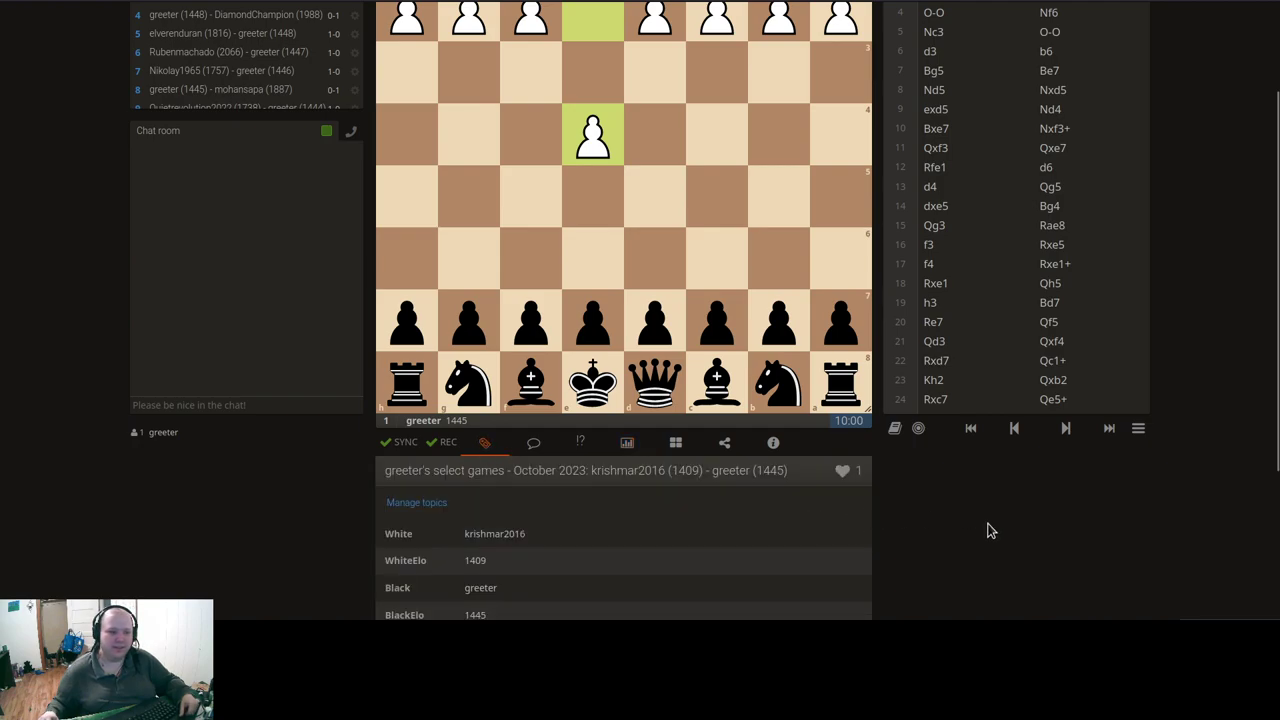
click(538, 446)
scroll(1229, 354, up, 2)
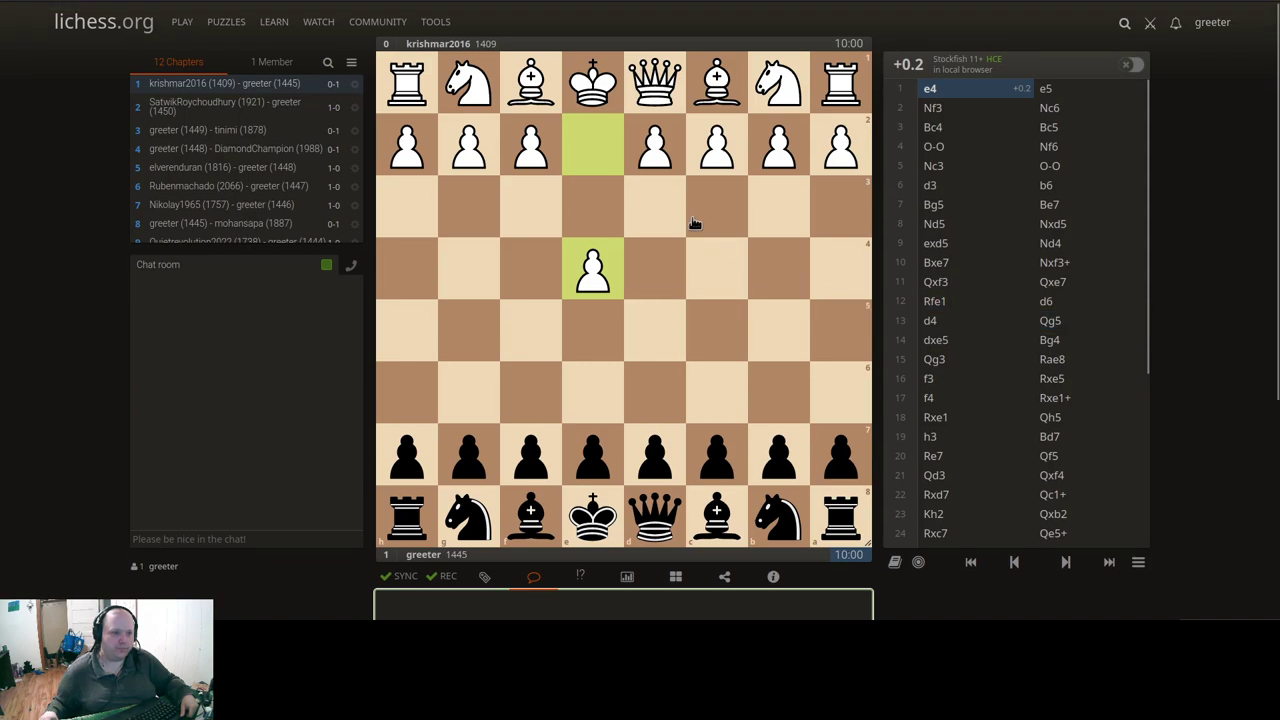
scroll(551, 446, down, 3)
scroll(284, 497, down, 3)
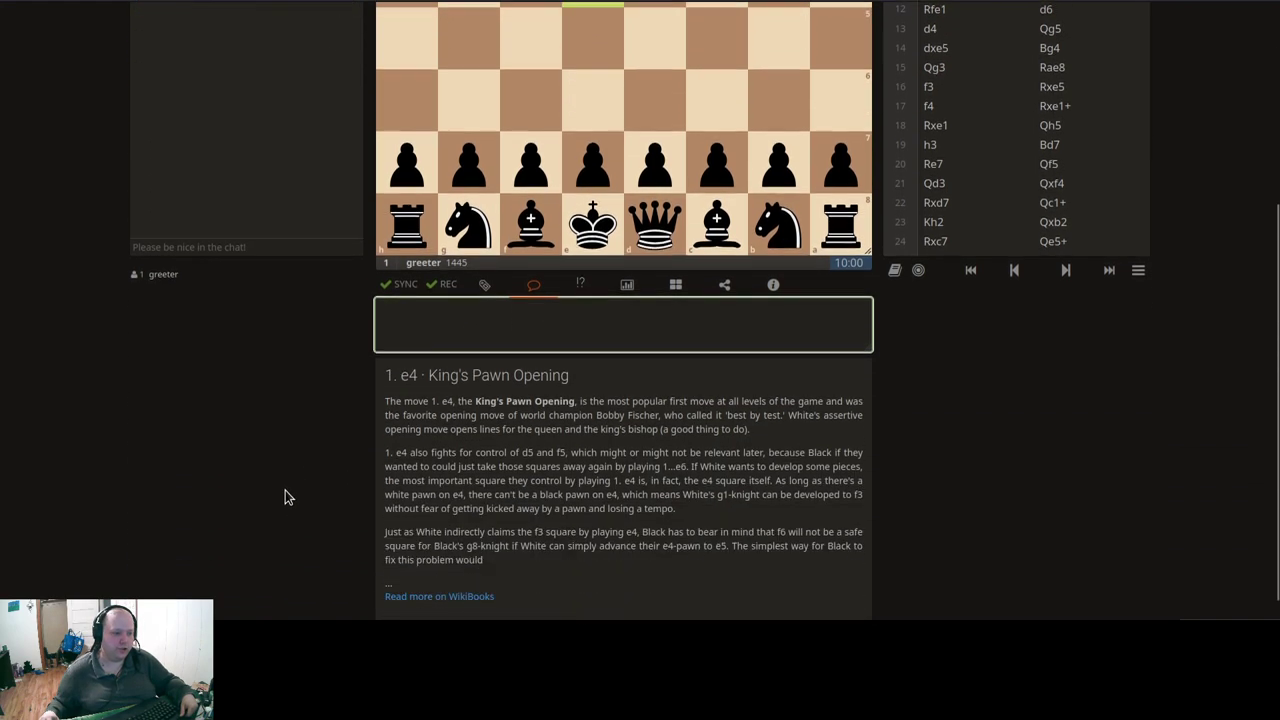
scroll(284, 497, down, 1)
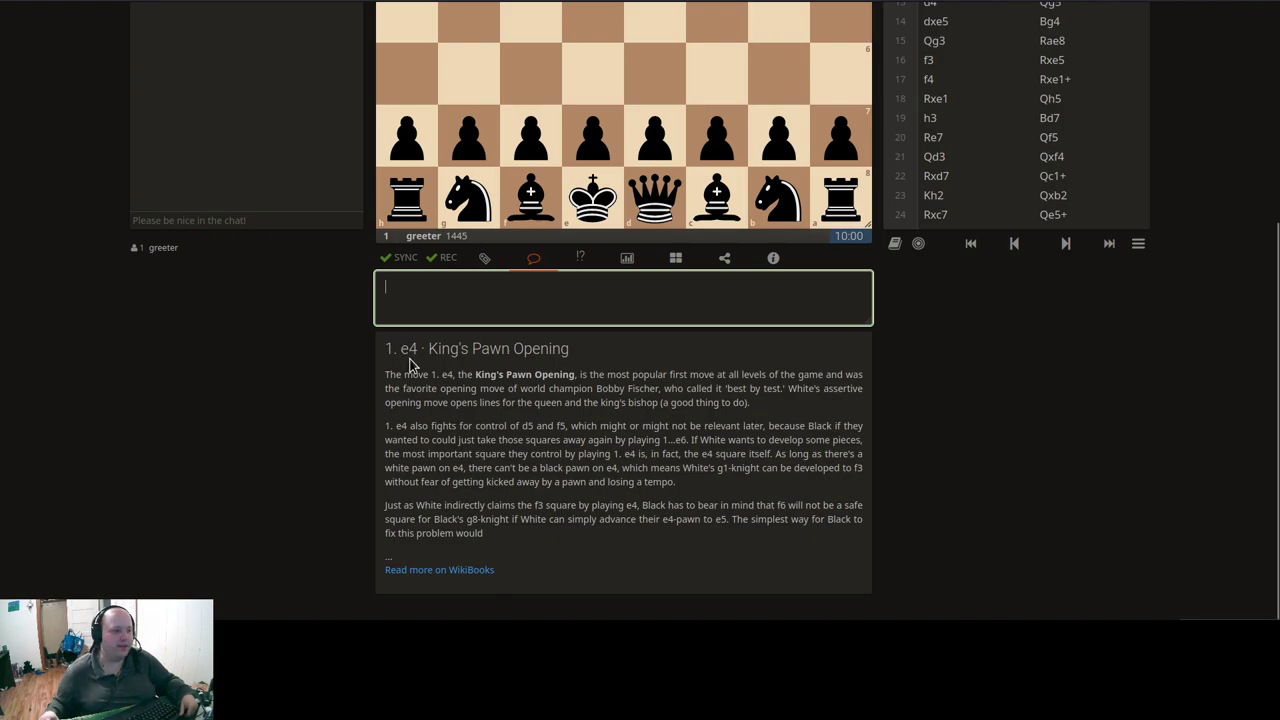
Step: Read the Wikibooks 1. e4 article down to its theory table, then return to the top
click(443, 568)
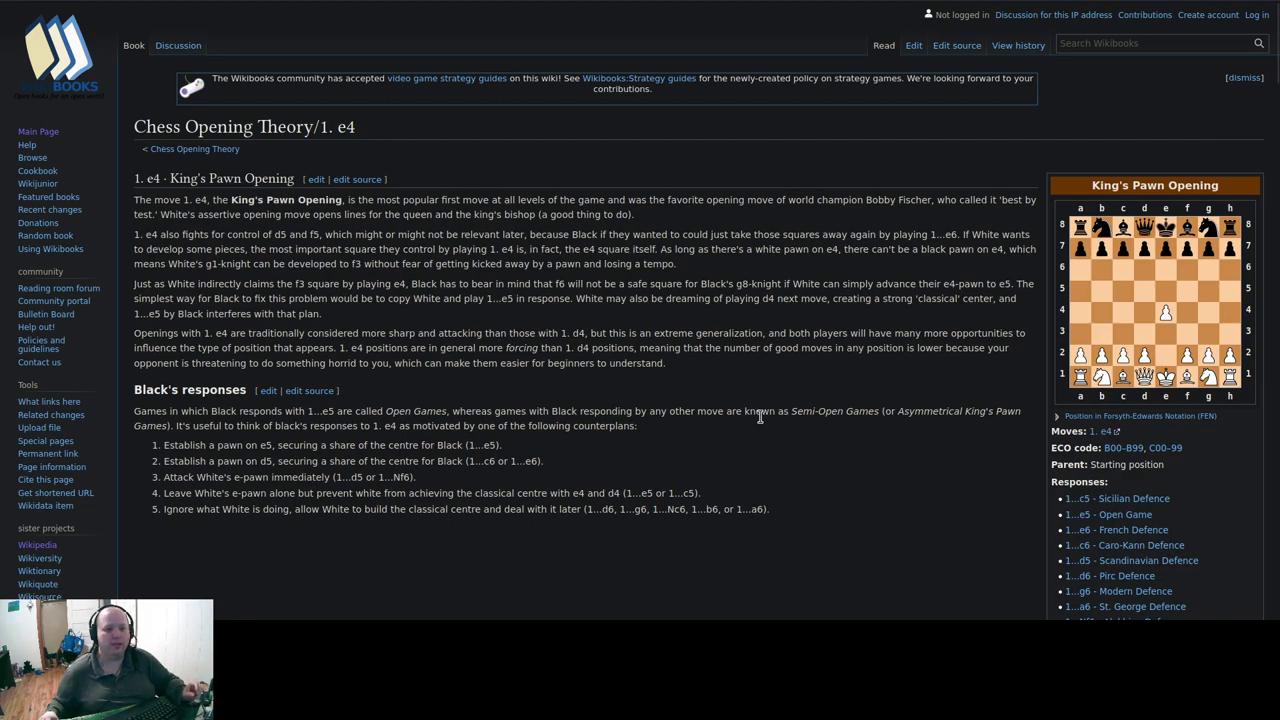
scroll(765, 405, down, 4)
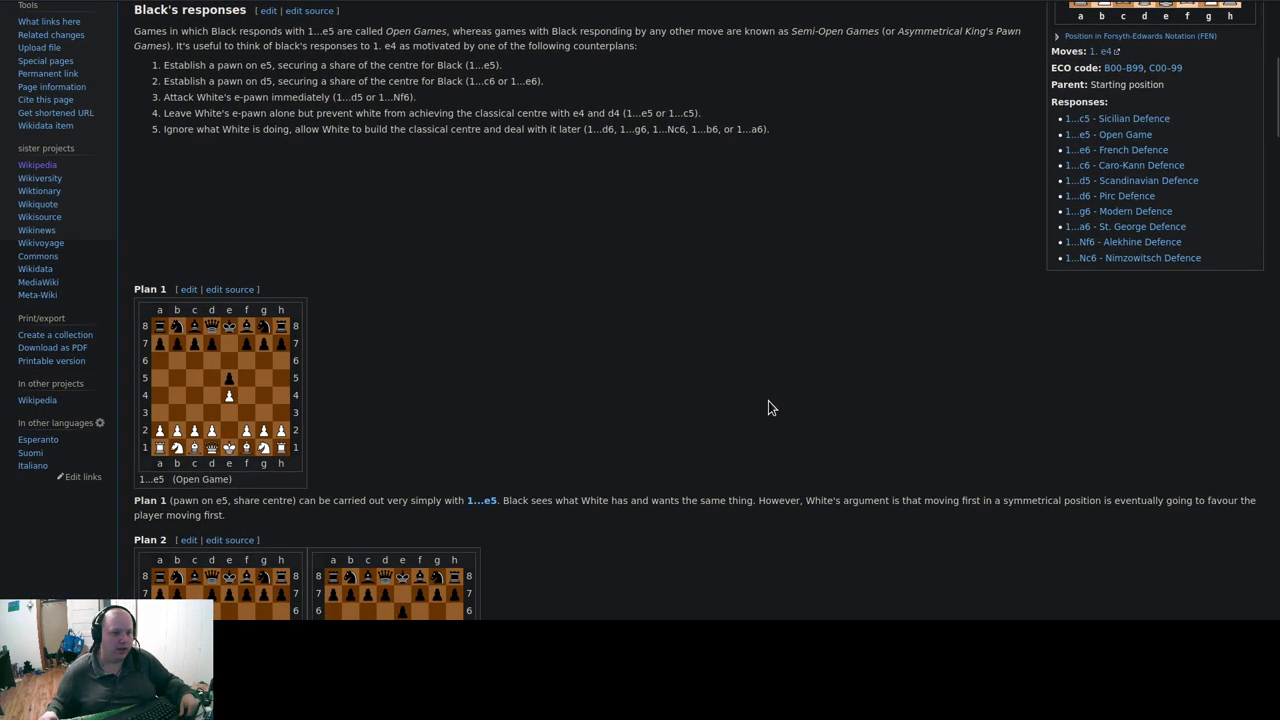
scroll(775, 403, up, 1)
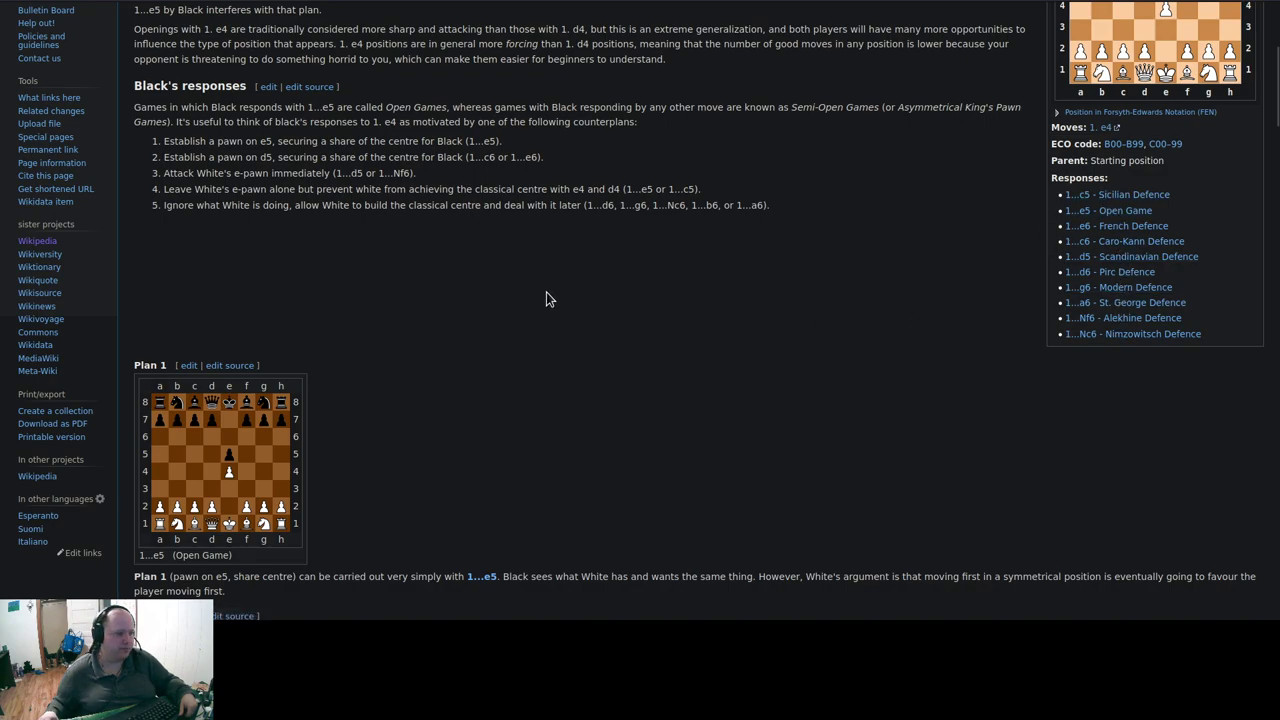
scroll(416, 283, down, 3)
scroll(193, 257, down, 15)
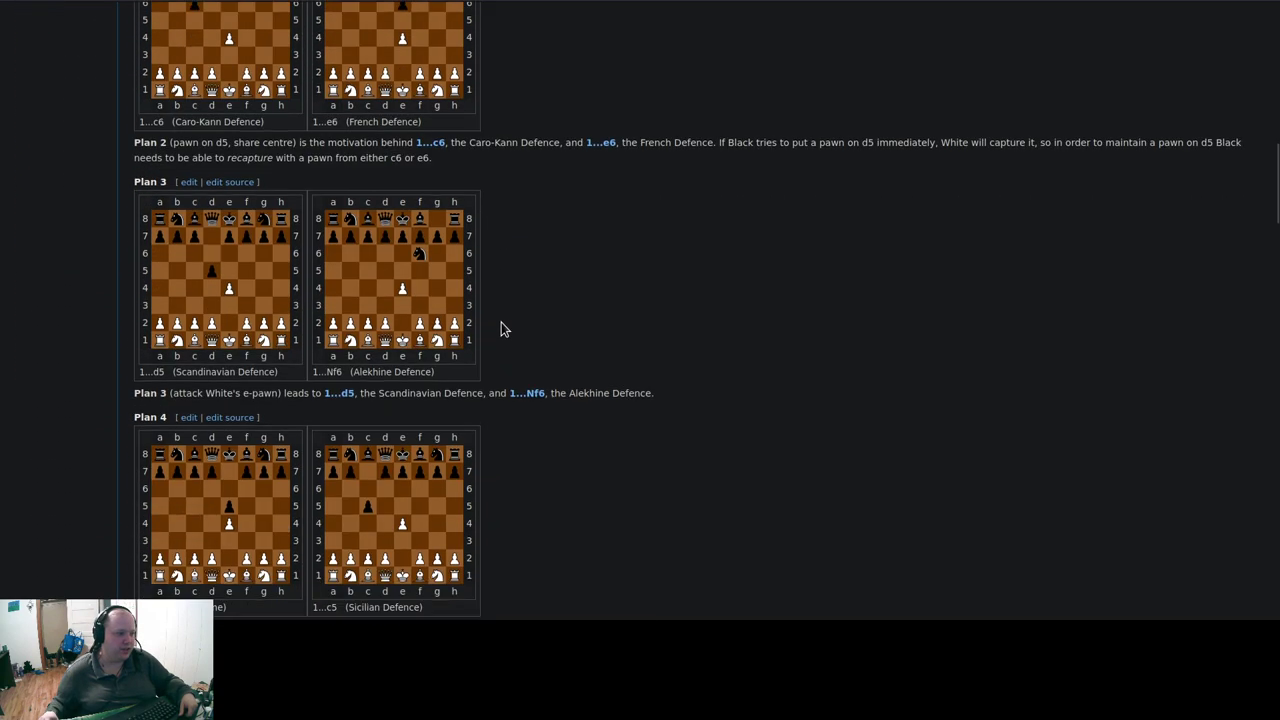
scroll(806, 301, down, 10)
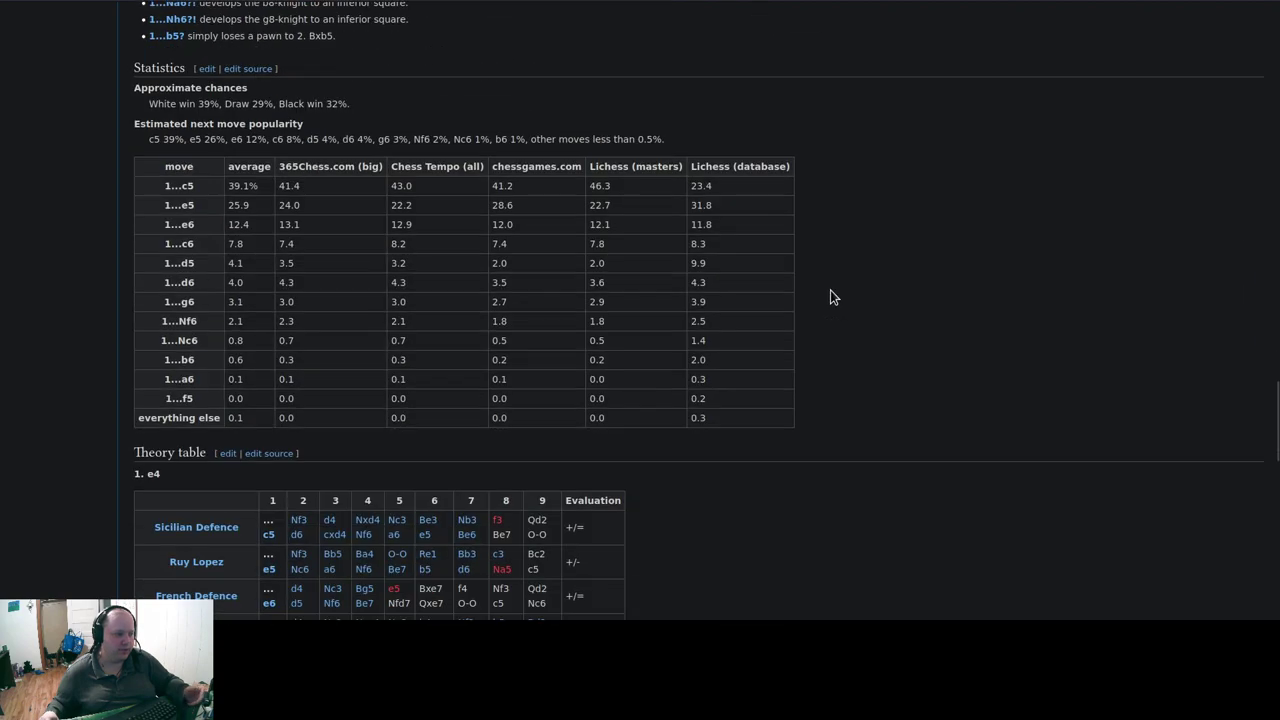
scroll(831, 297, down, 4)
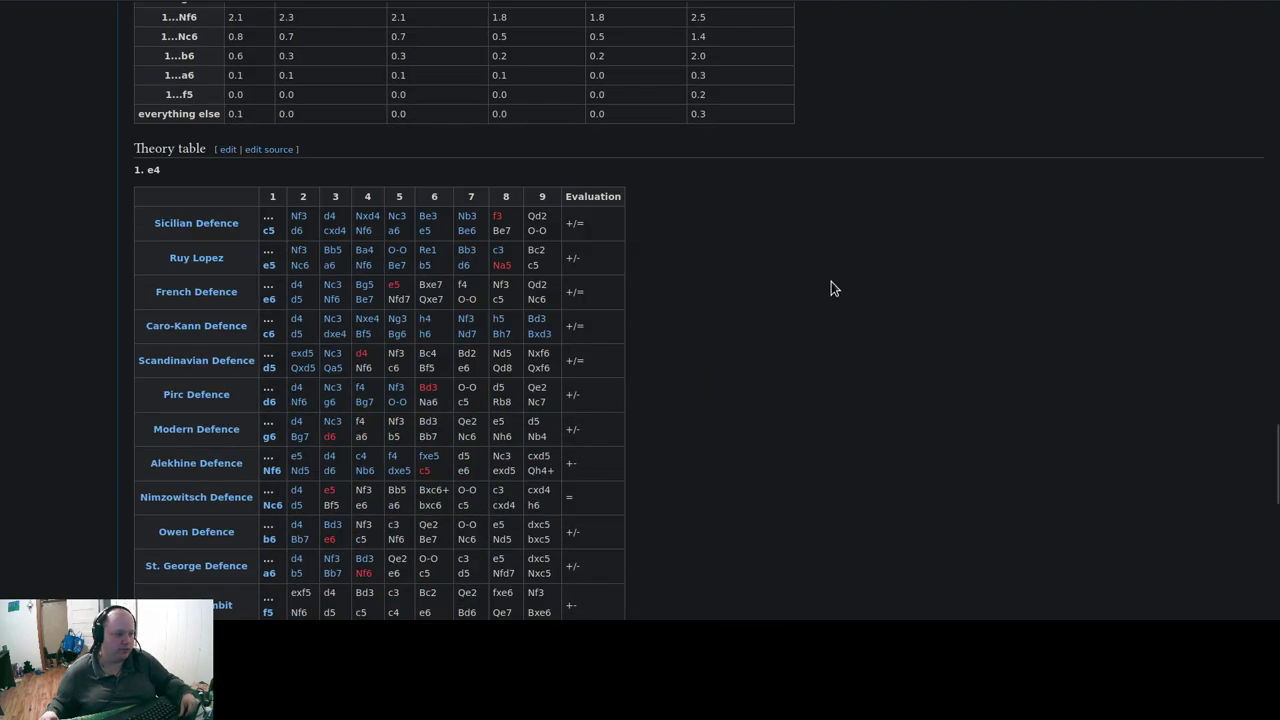
scroll(190, 205, down, 7)
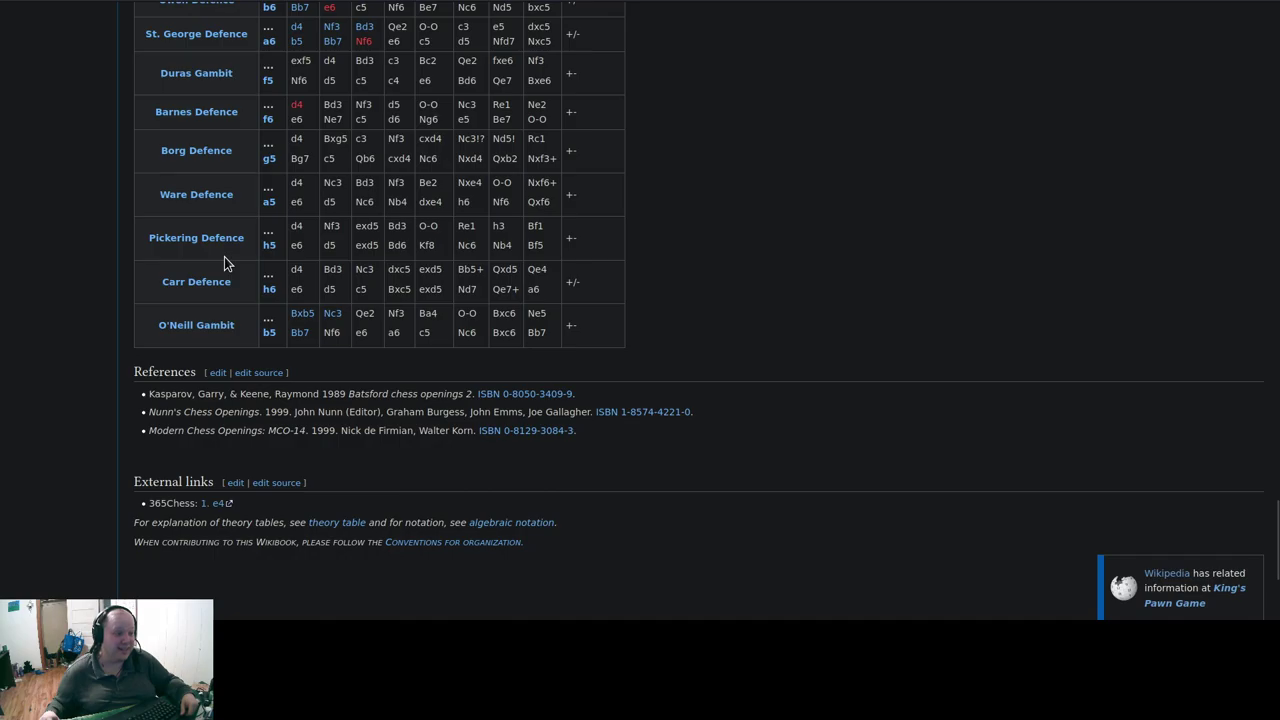
scroll(973, 277, up, 20)
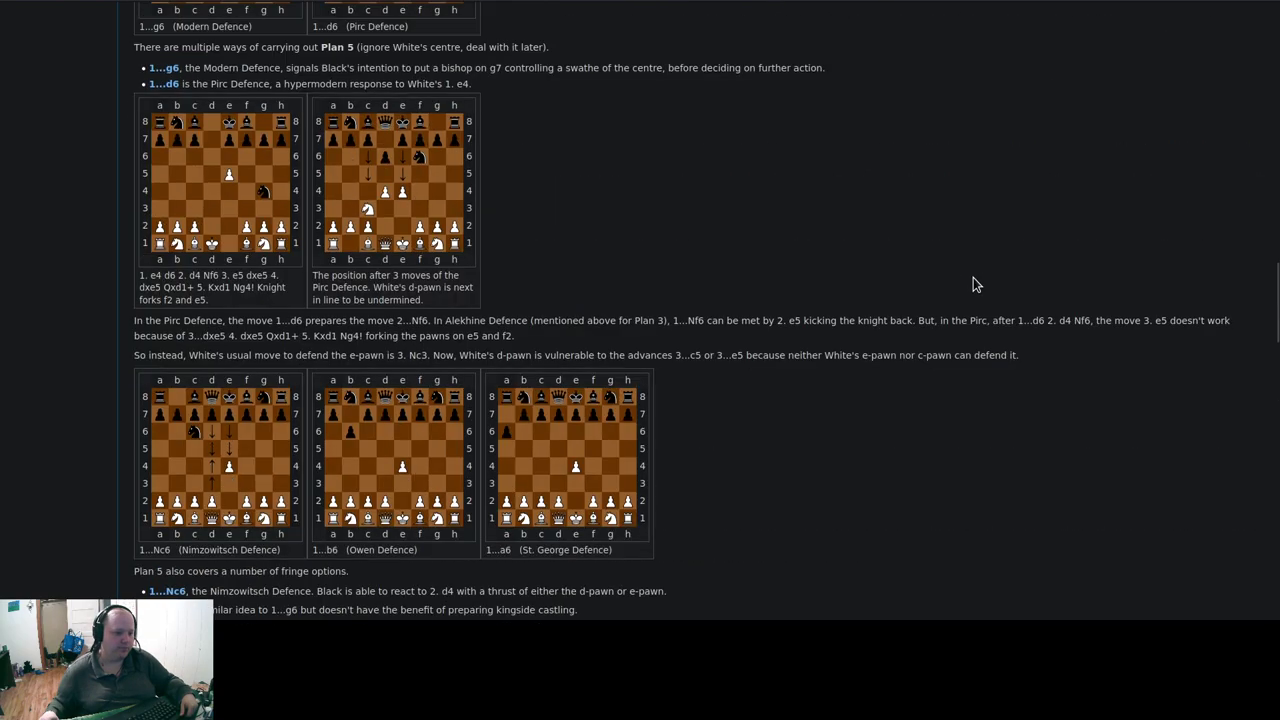
scroll(973, 277, up, 2)
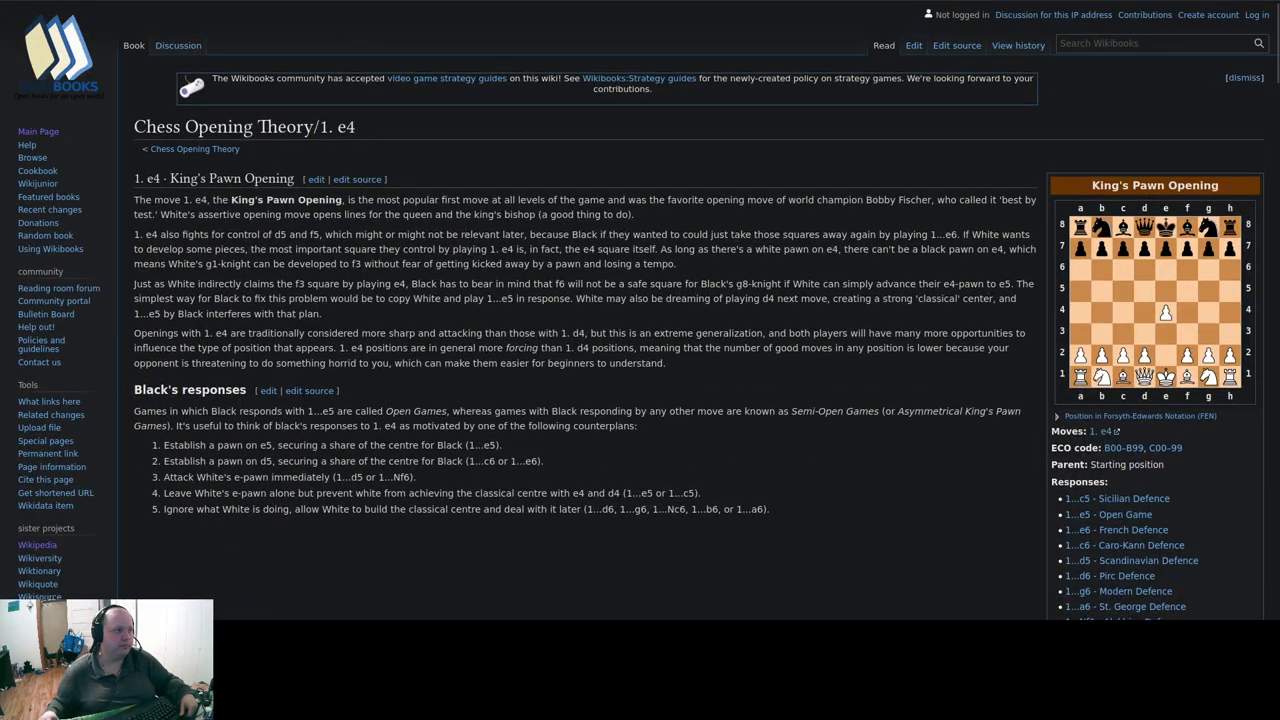
Step: Return to the Lichess study and mark 1.e4 with the Development glyph
key(ctrl+w)
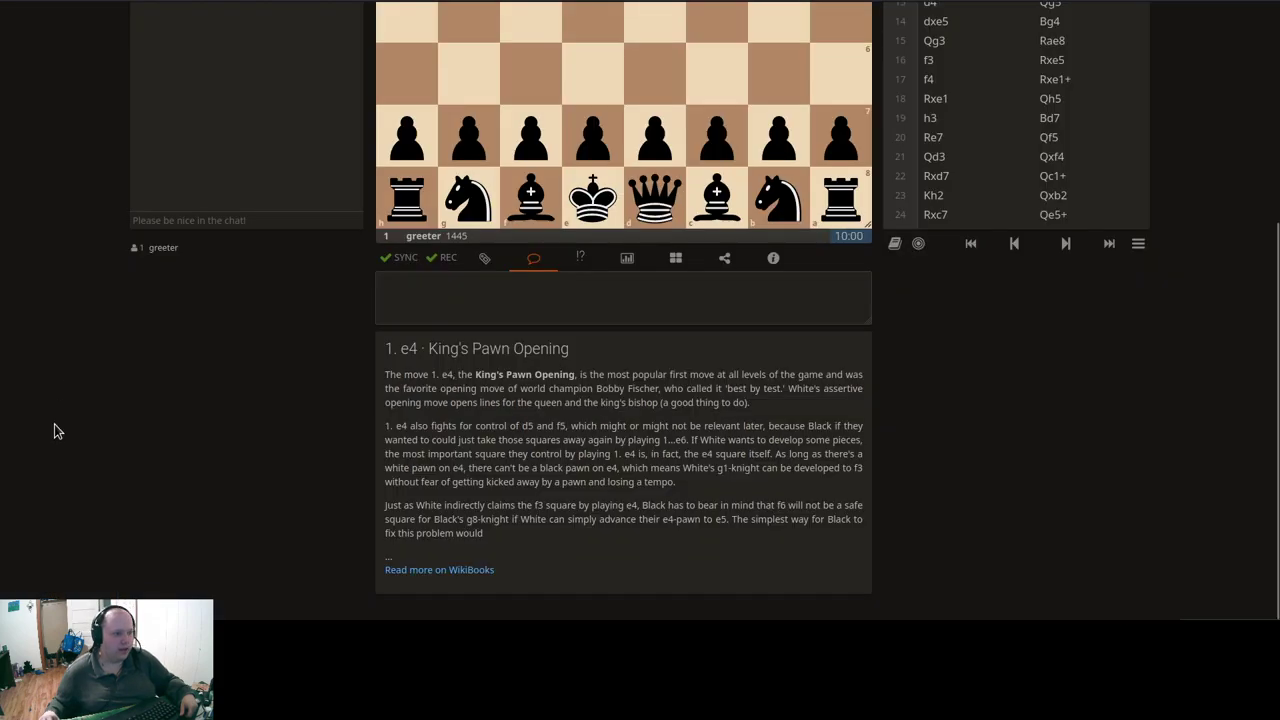
click(579, 259)
scroll(32, 294, up, 2)
scroll(62, 289, down, 2)
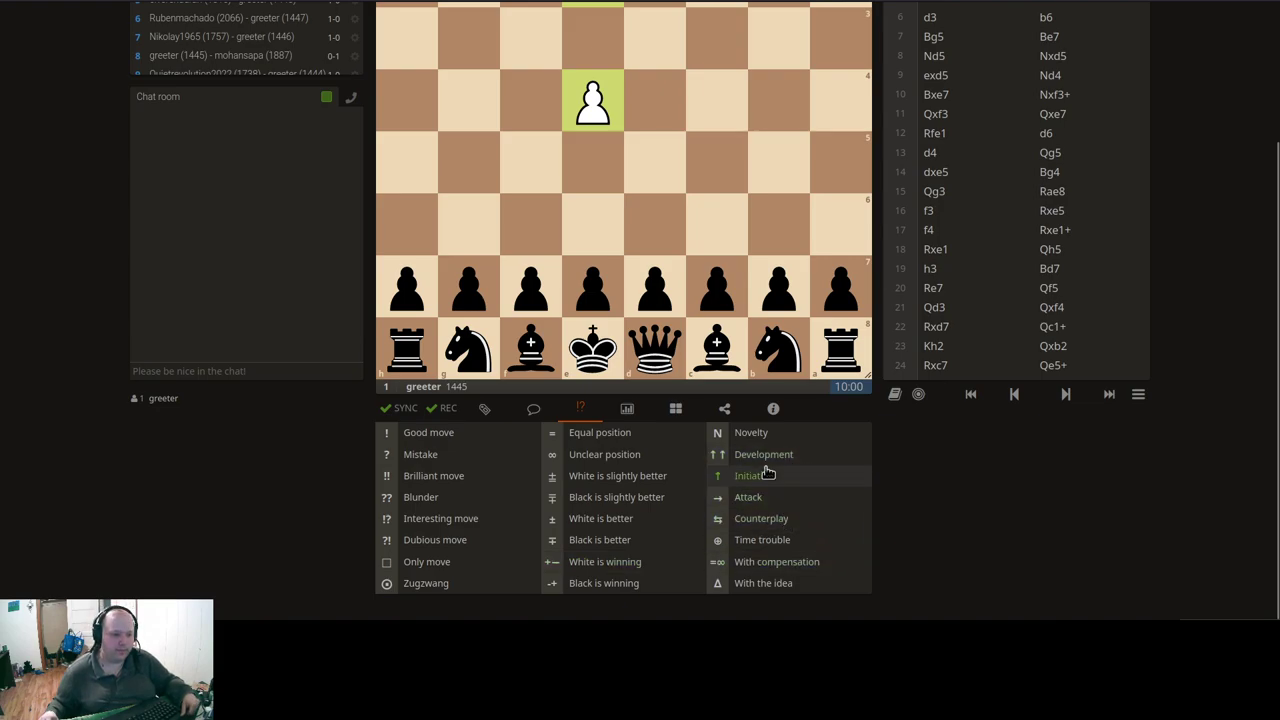
click(778, 456)
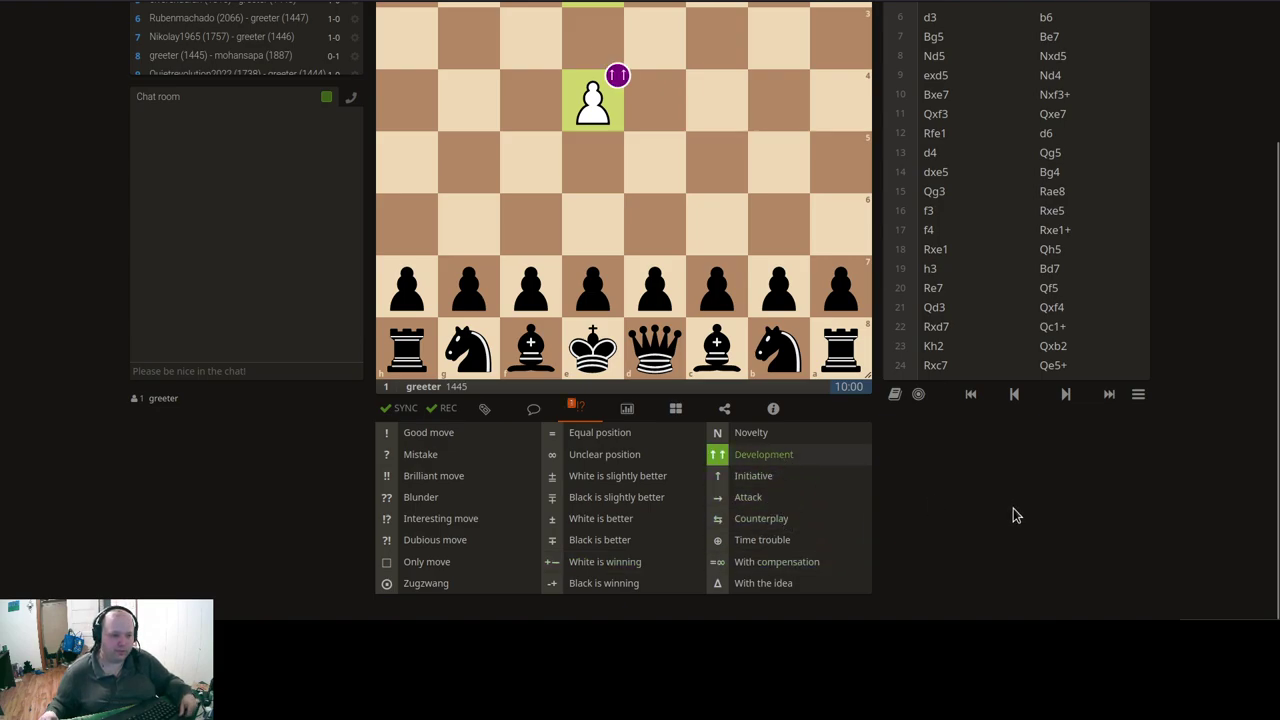
scroll(1015, 512, up, 3)
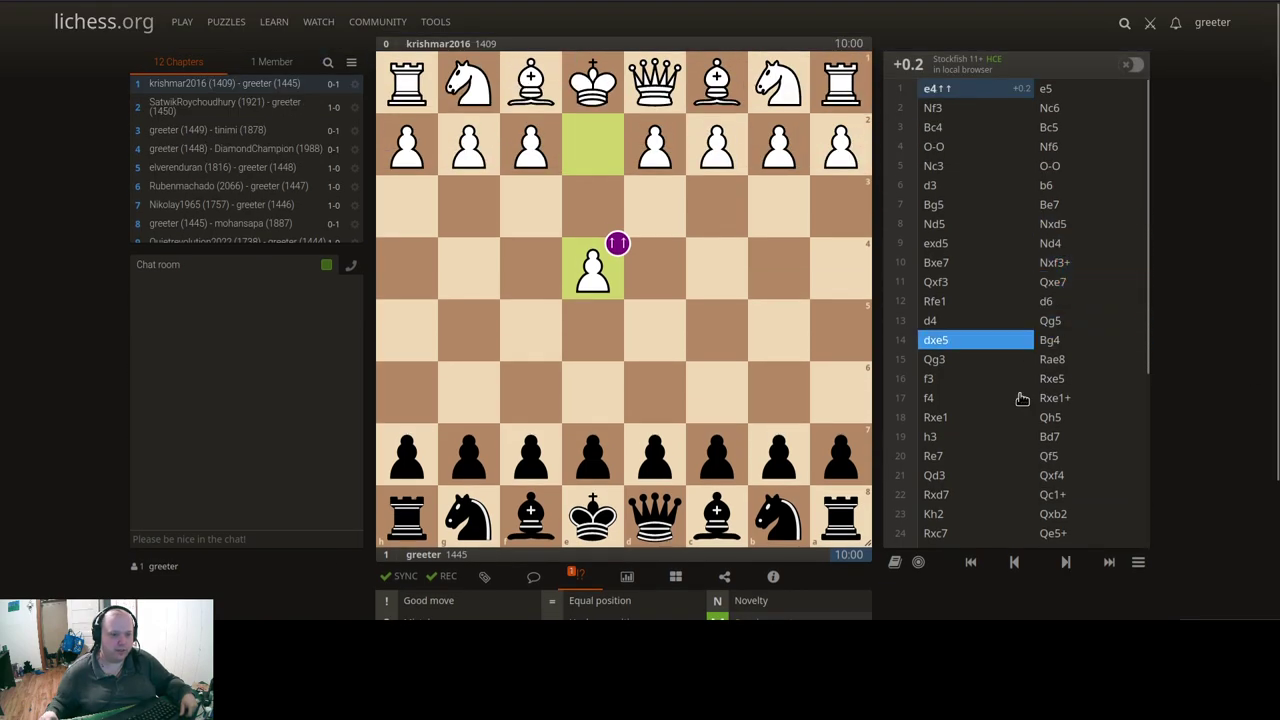
Step: Mark Black's reply 1...e5 with the Development glyph
click(1046, 88)
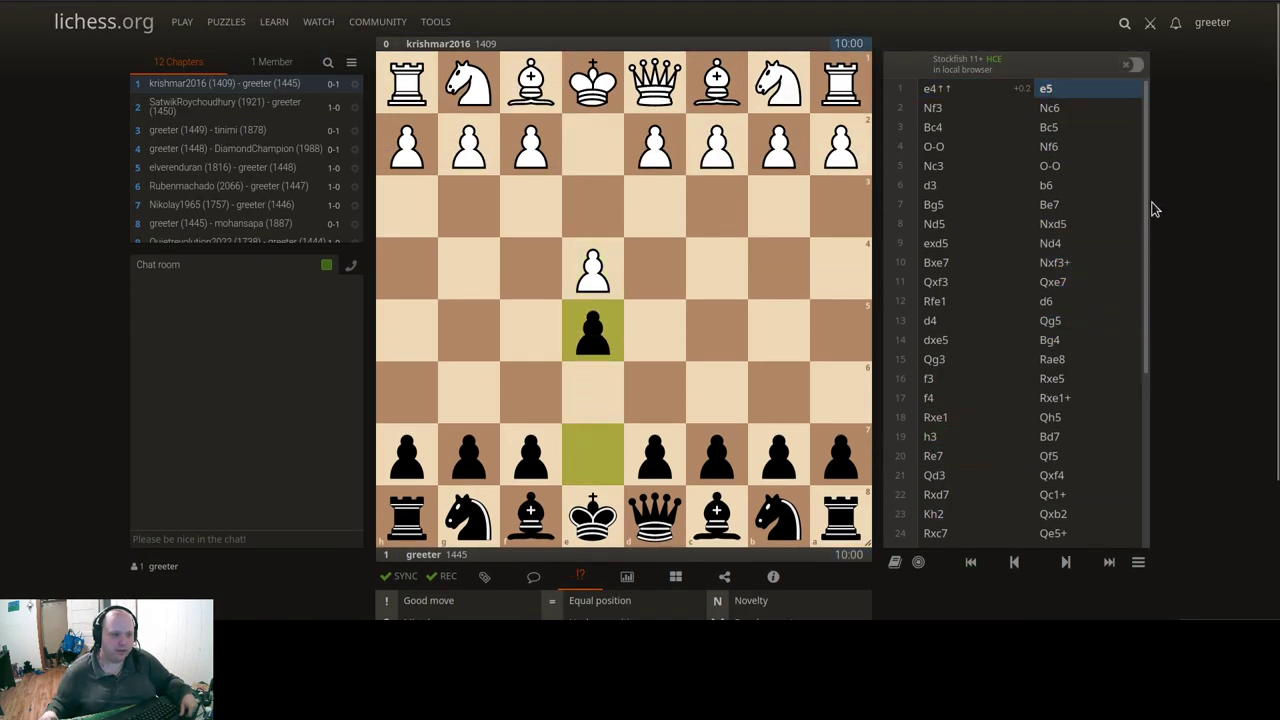
scroll(1100, 250, down, 3)
click(748, 481)
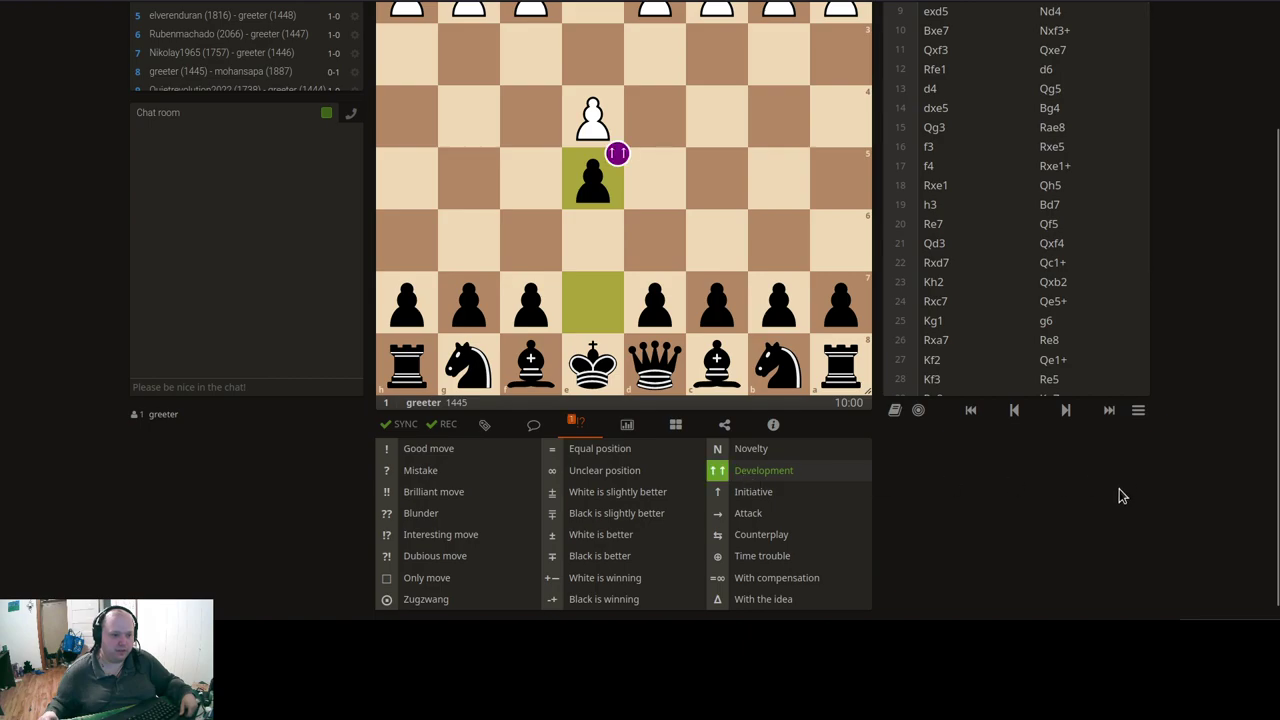
scroll(1117, 494, up, 3)
Step: Try the Novelty and Time trouble glyphs on 1...e5, then remove both
click(763, 601)
scroll(1051, 563, down, 3)
scroll(1088, 515, up, 3)
scroll(1034, 243, up, 5)
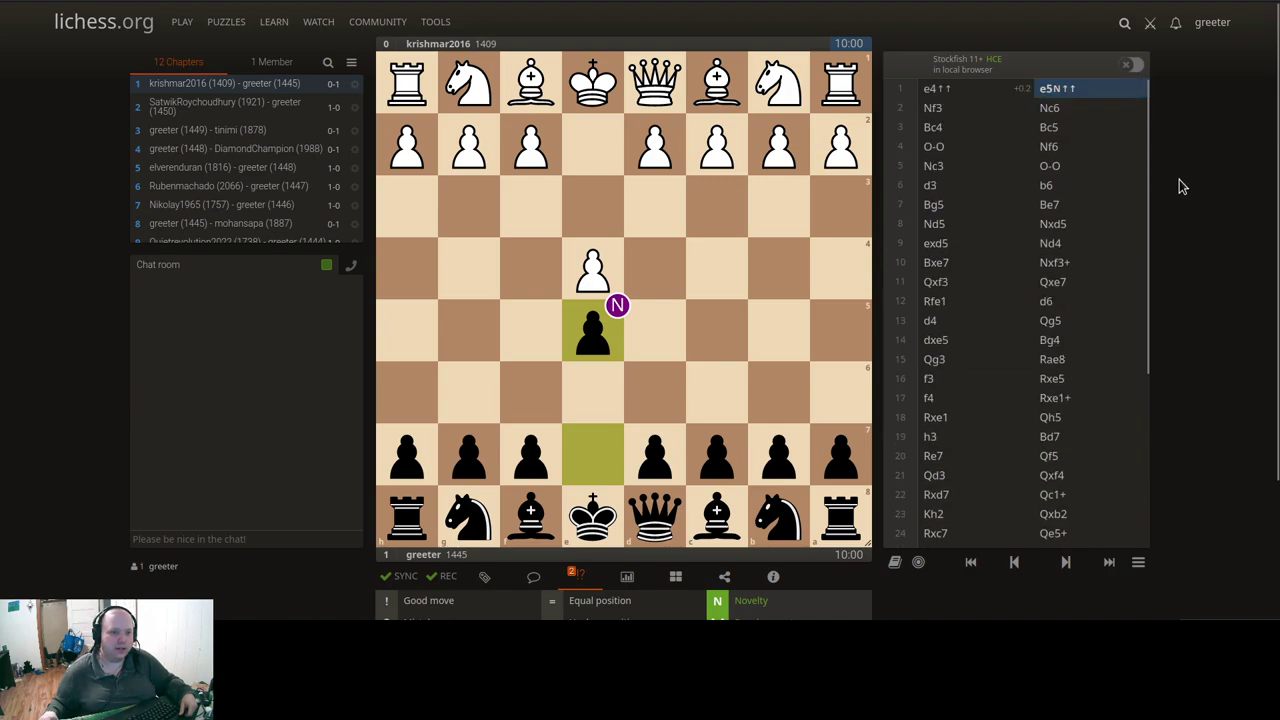
scroll(749, 520, down, 3)
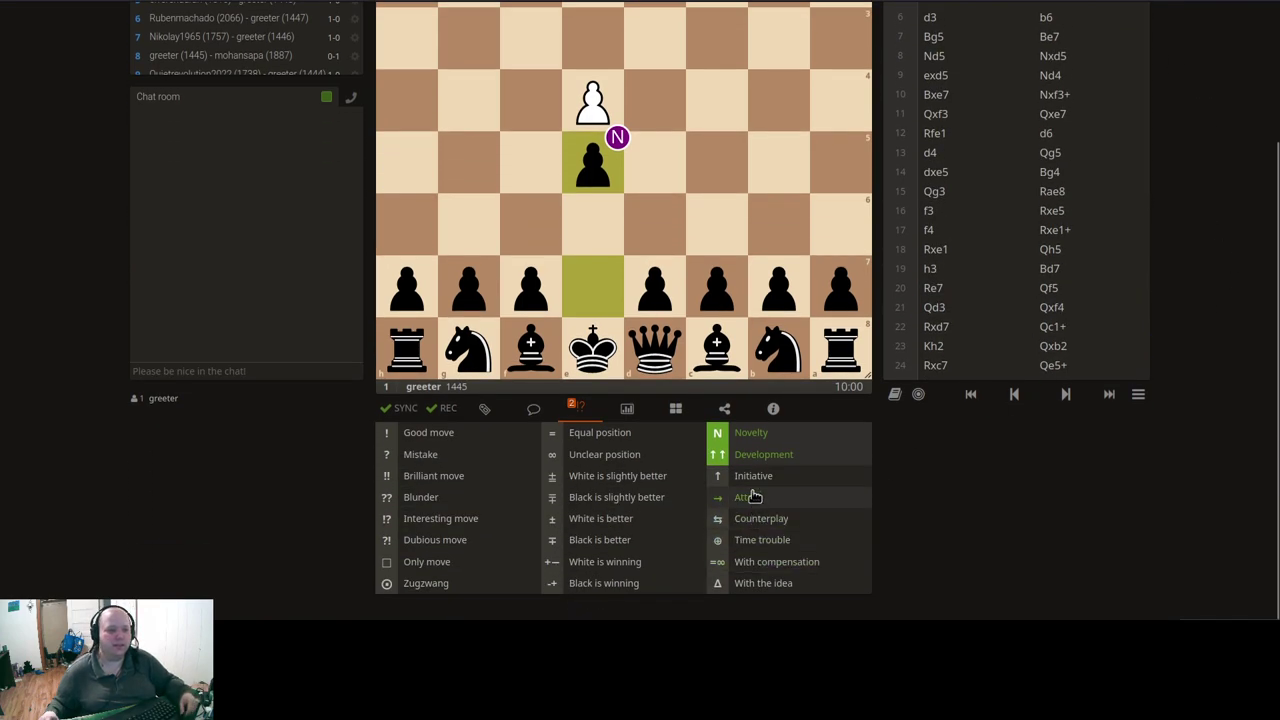
click(779, 438)
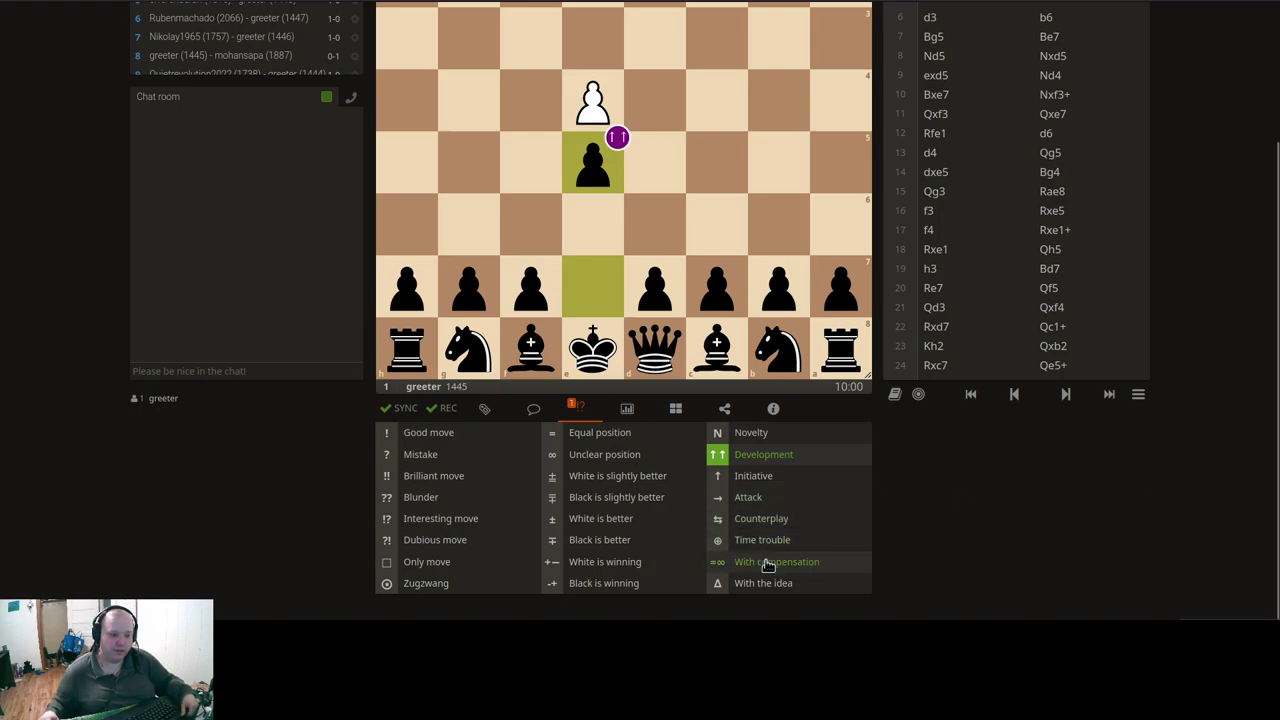
click(770, 540)
scroll(1240, 493, up, 2)
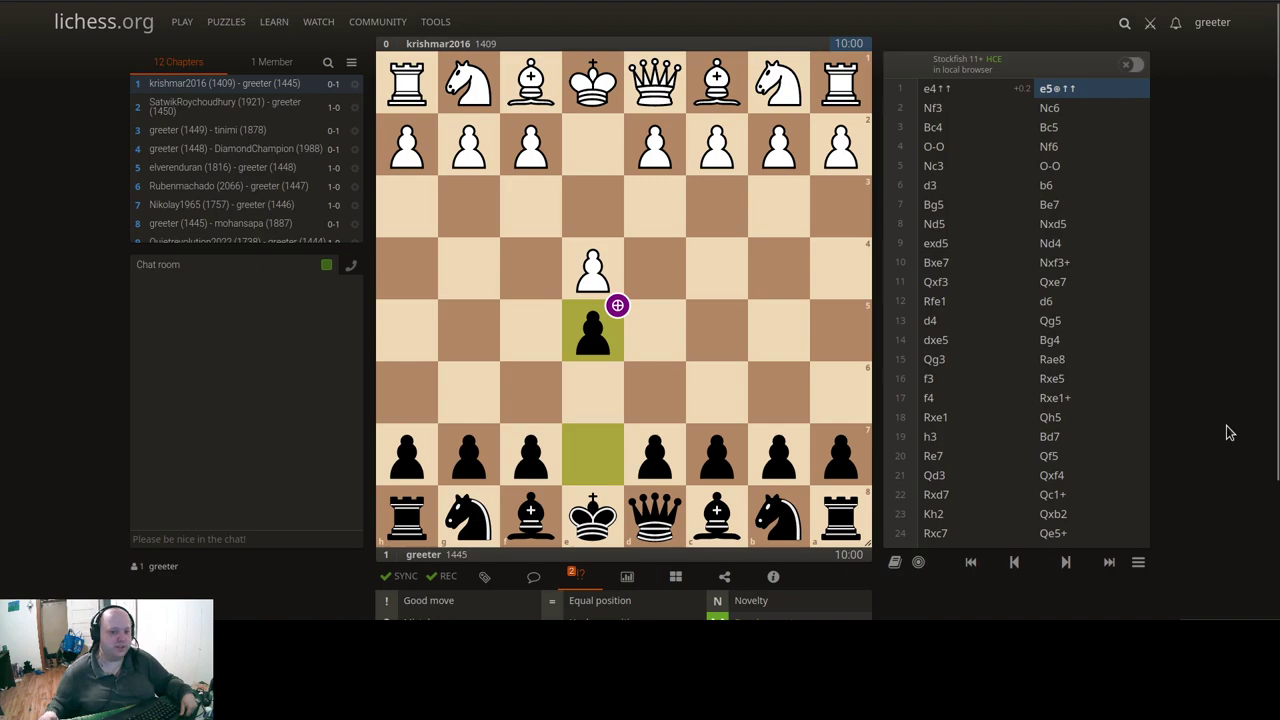
scroll(1230, 432, down, 2)
click(808, 545)
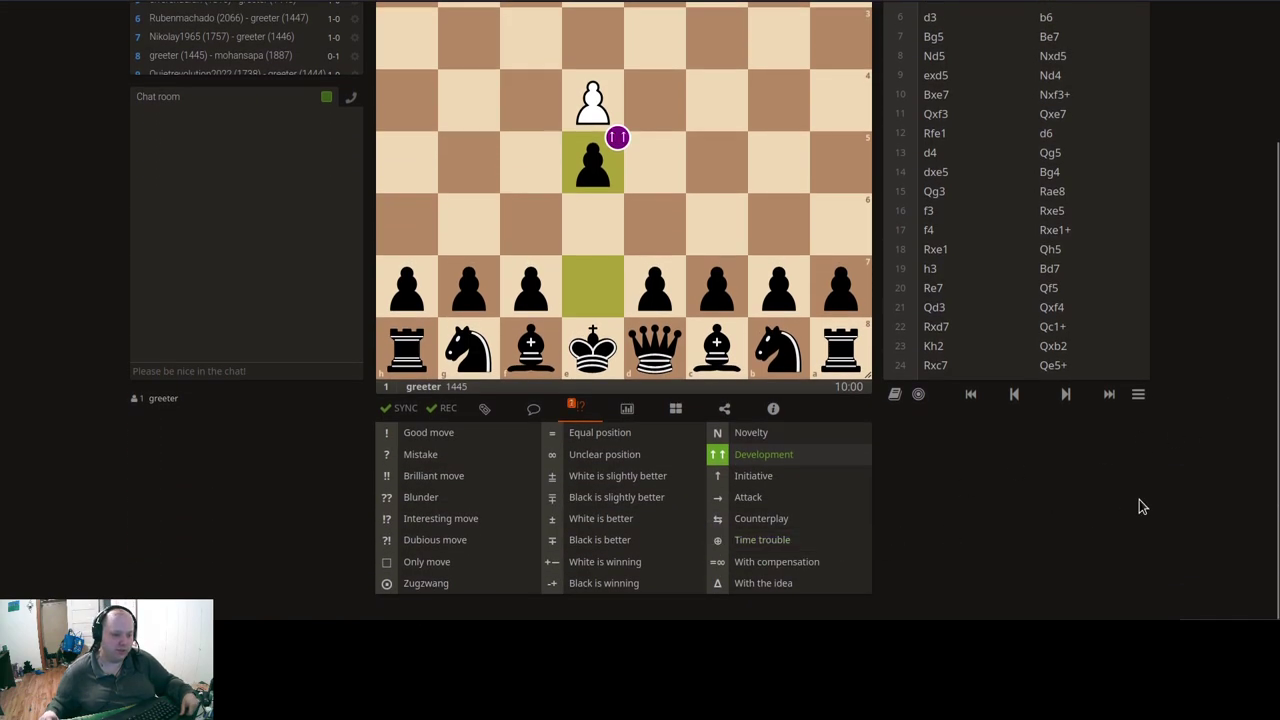
scroll(1224, 497, up, 2)
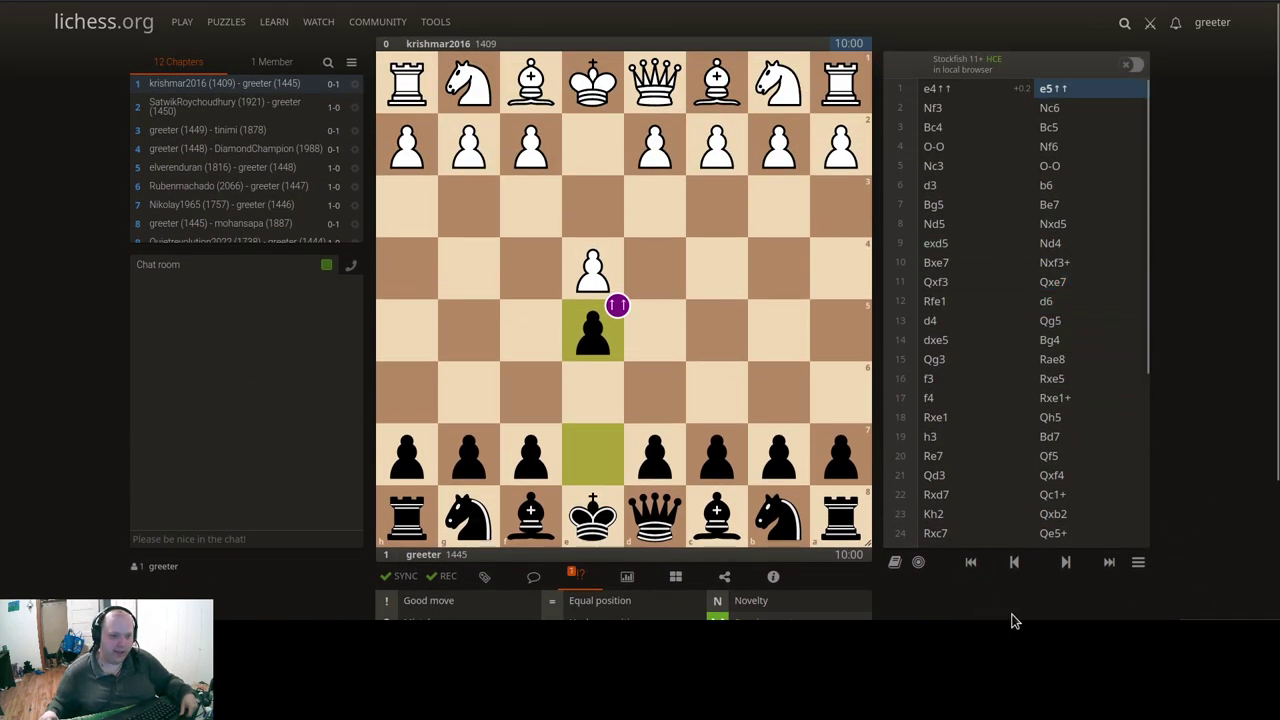
Step: Step forward through the opening to Nc3, then back to 3.Bc4
click(1062, 565)
click(1062, 565)
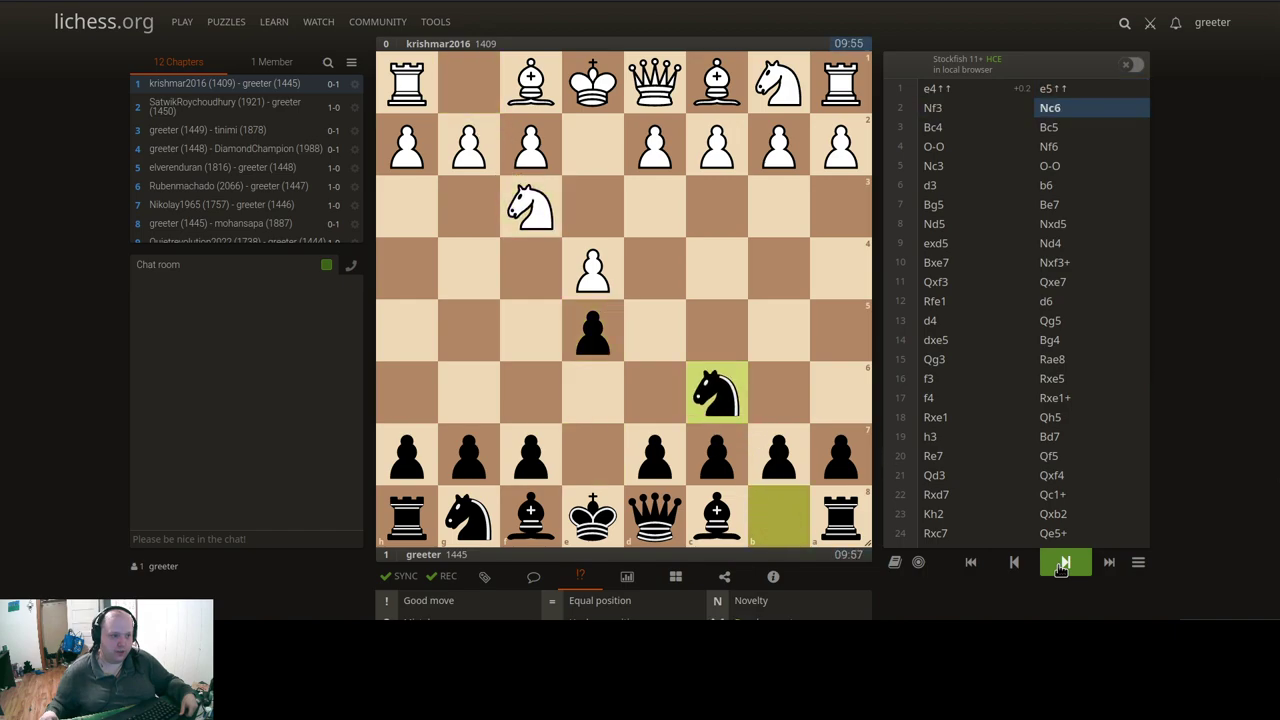
click(1062, 565)
click(1062, 565)
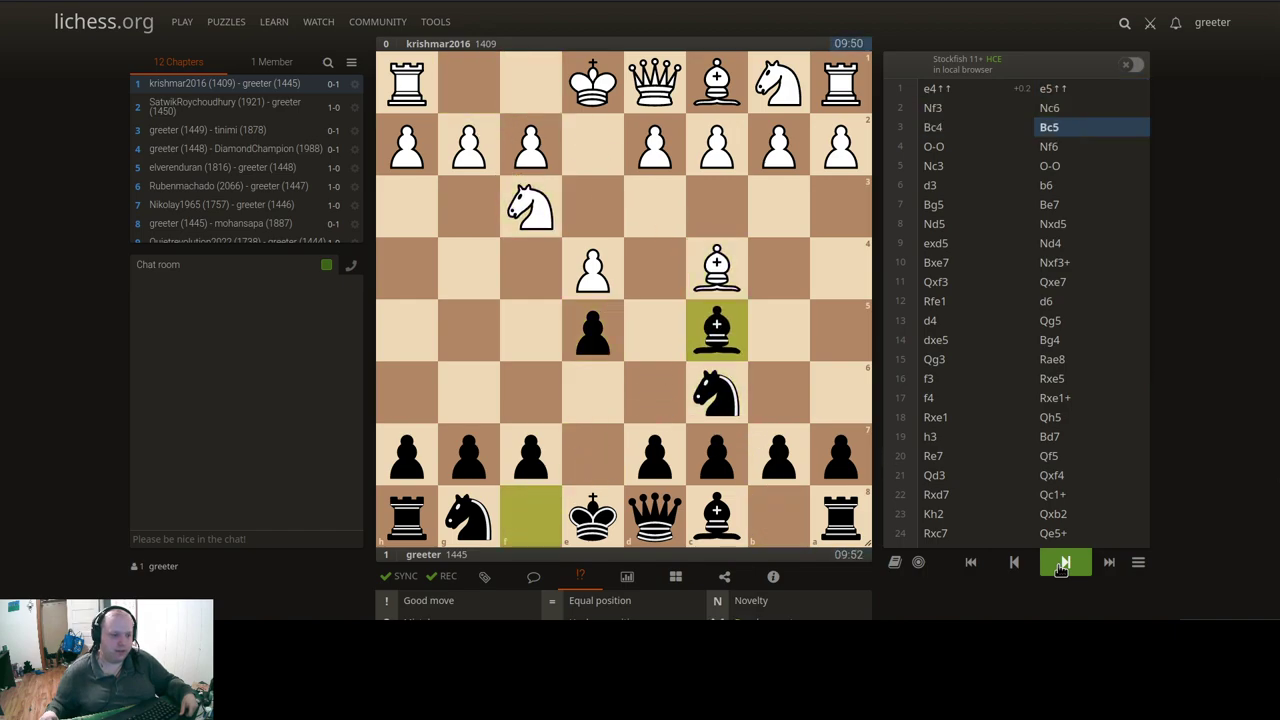
click(1062, 565)
click(1062, 565)
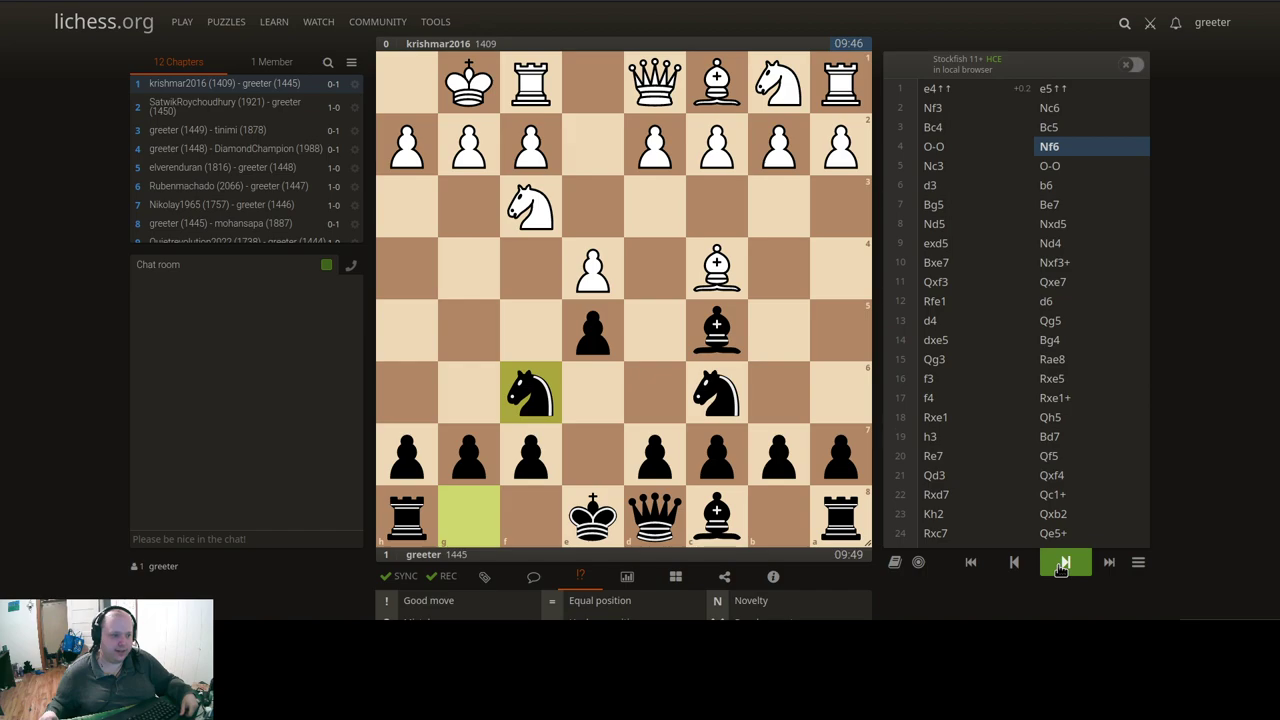
click(1062, 565)
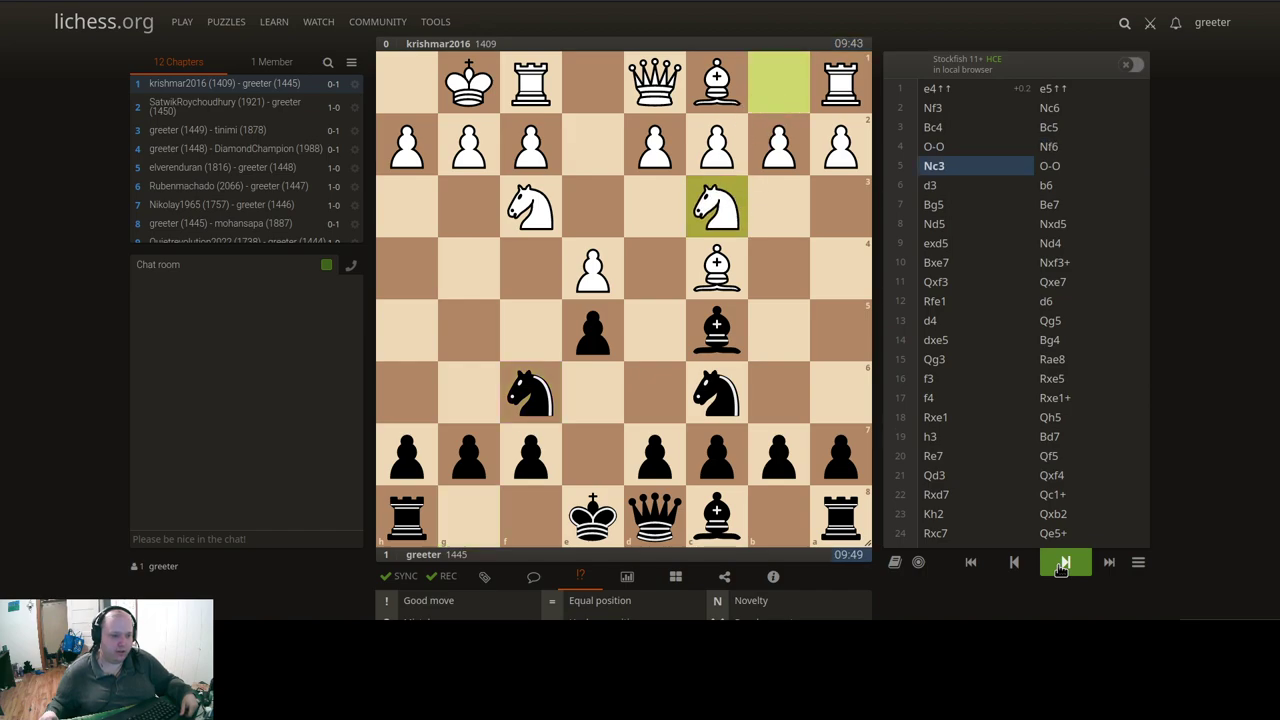
click(1015, 563)
click(1015, 563)
click(1015, 563)
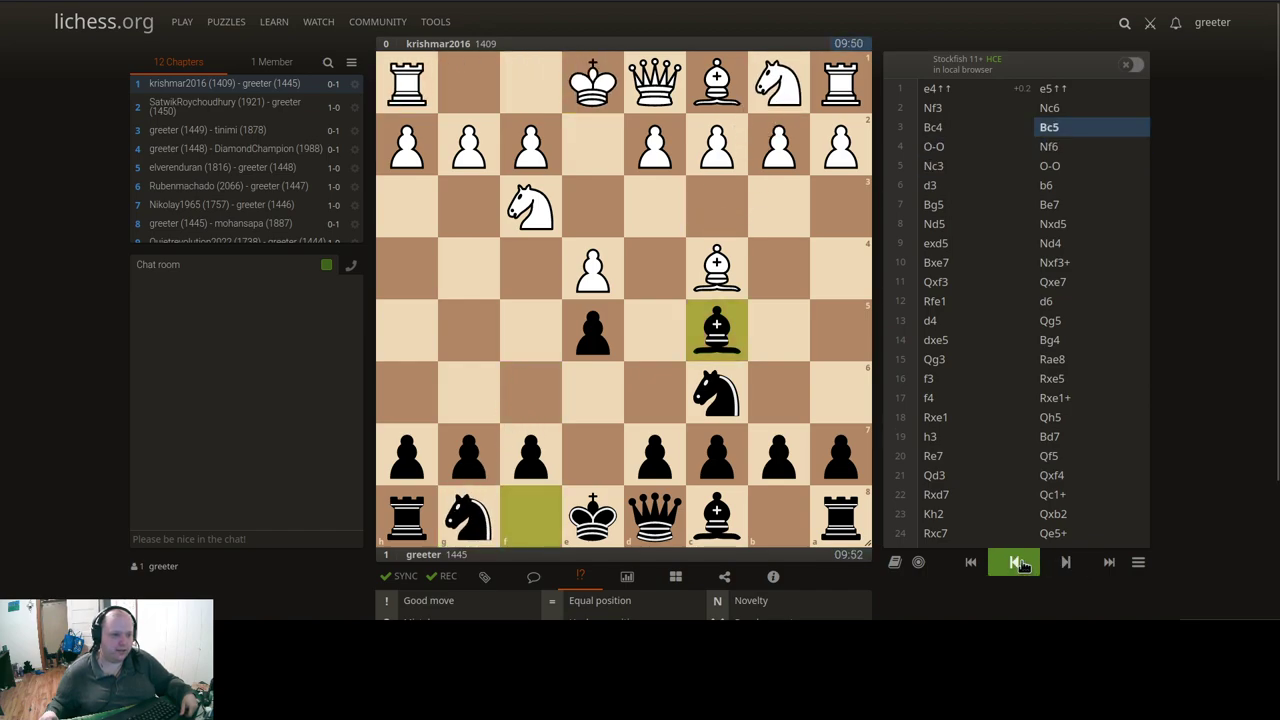
click(1015, 563)
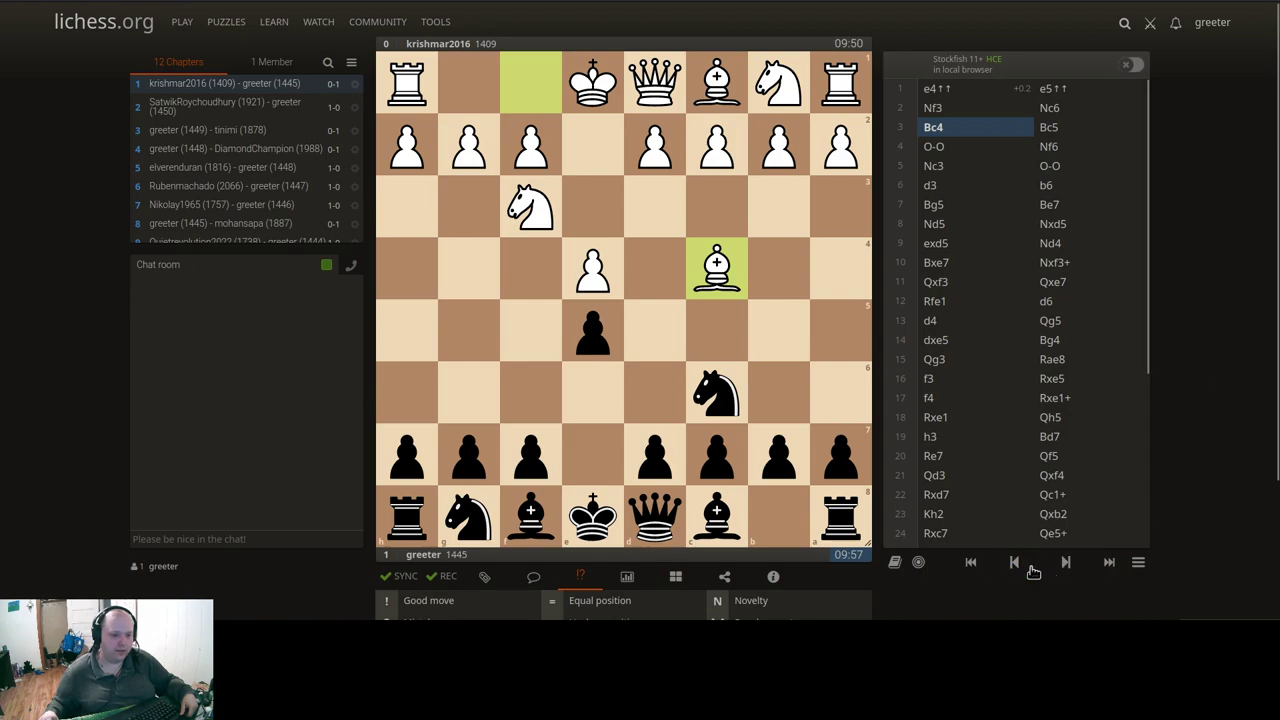
click(1014, 563)
click(1065, 563)
Step: Add the comment 'White is playing the Italian game' to 3.Bc4
scroll(1187, 355, down, 3)
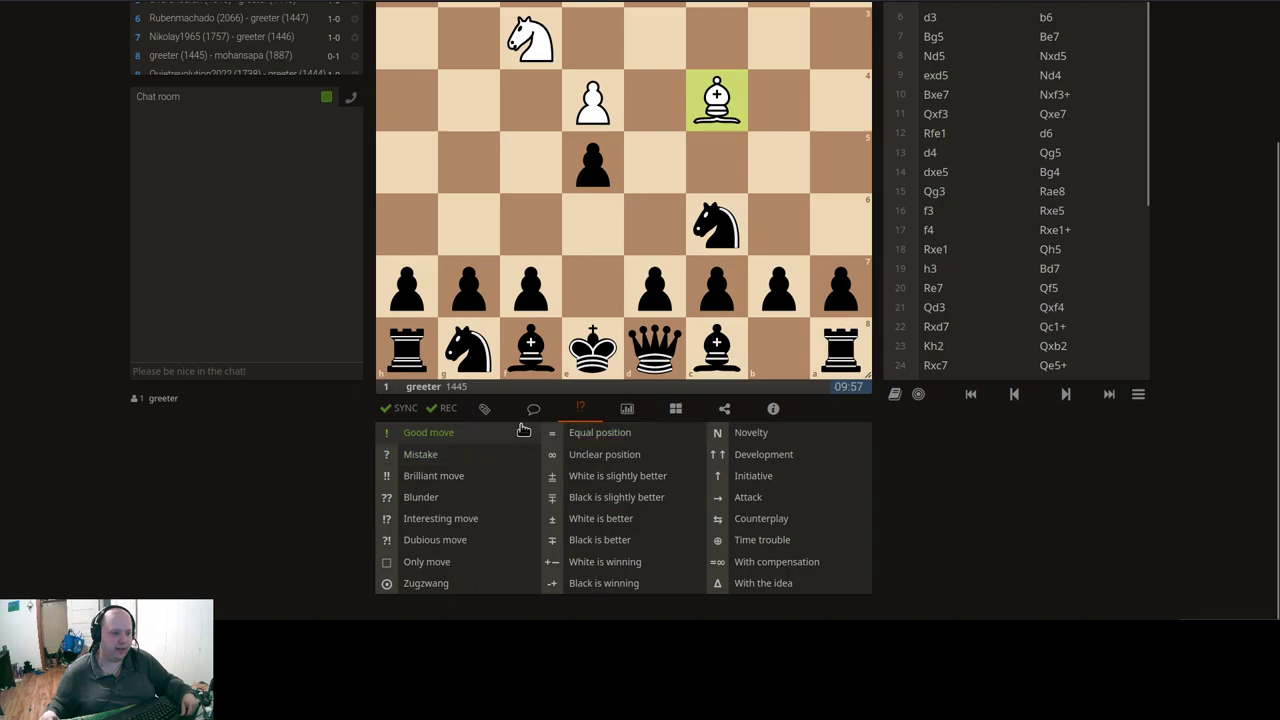
click(533, 409)
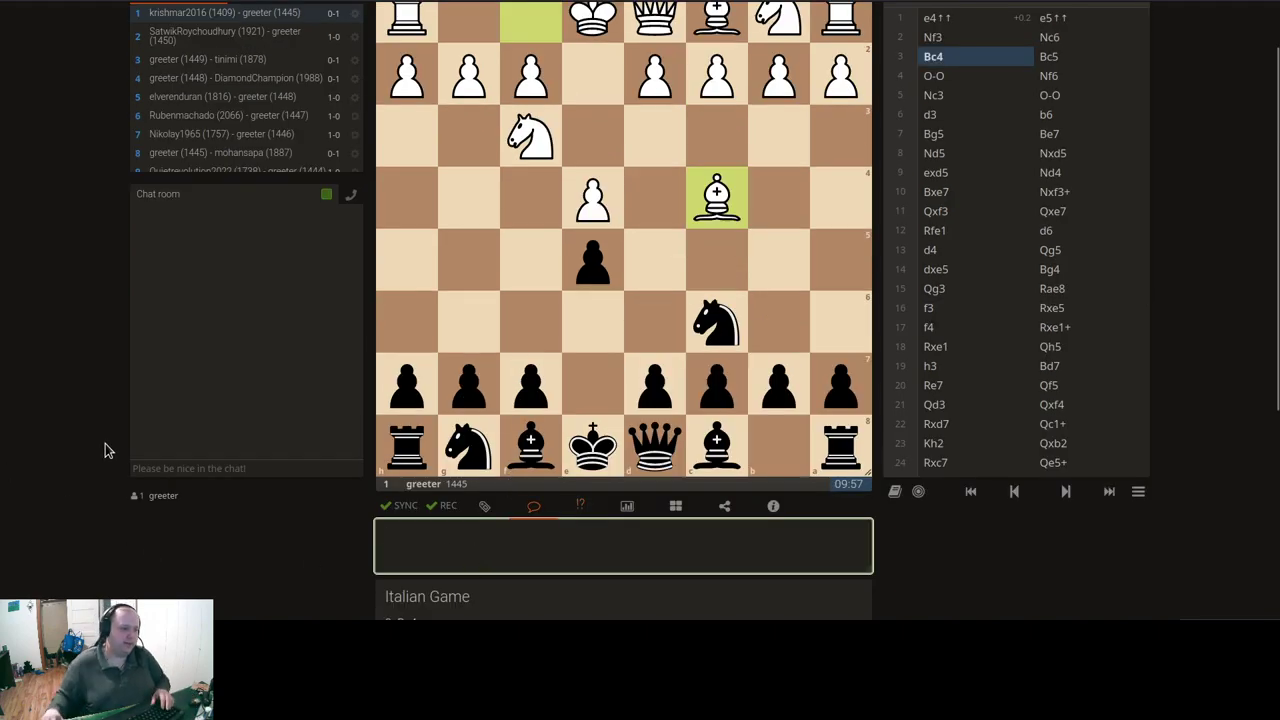
scroll(105, 450, down, 6)
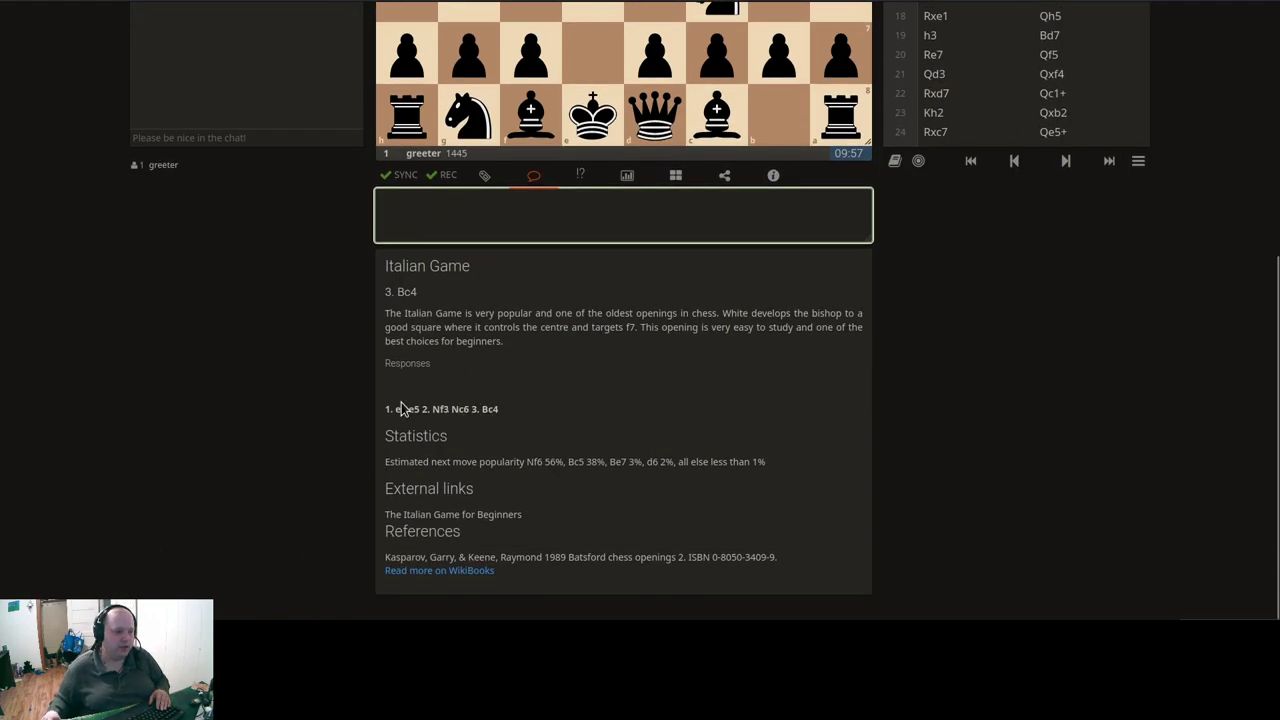
scroll(400, 408, up, 1)
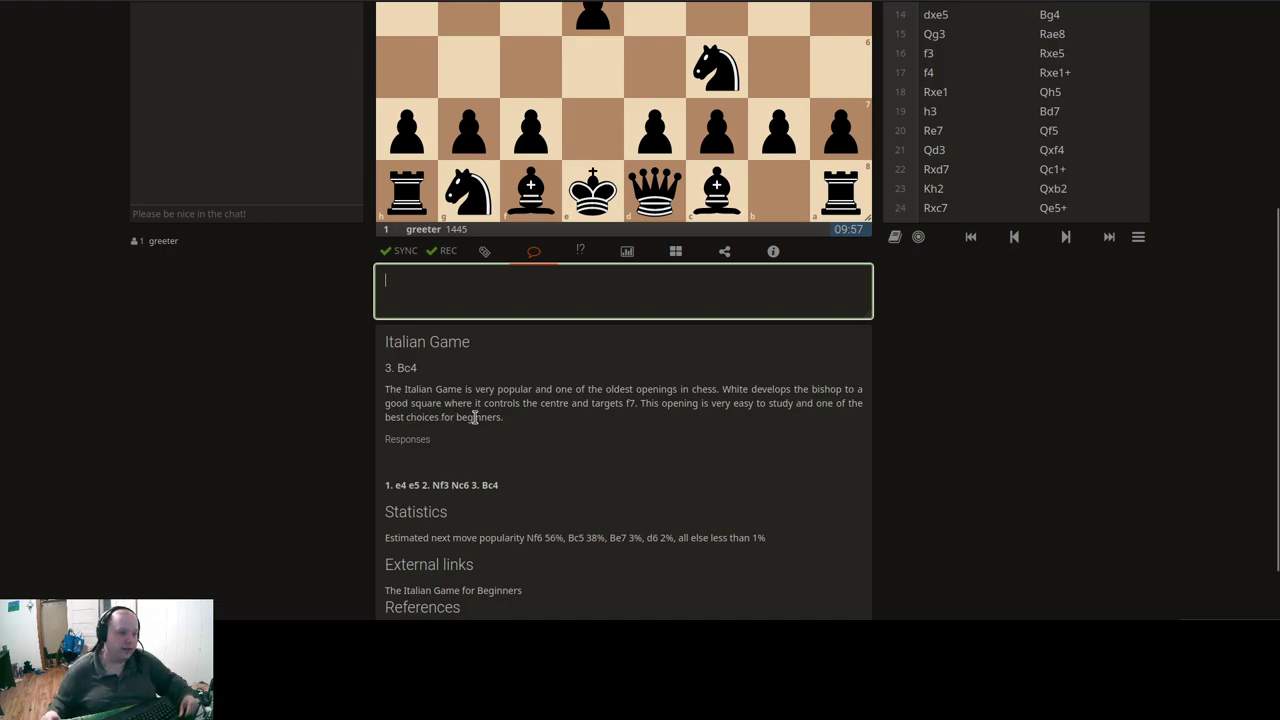
text(Whi)
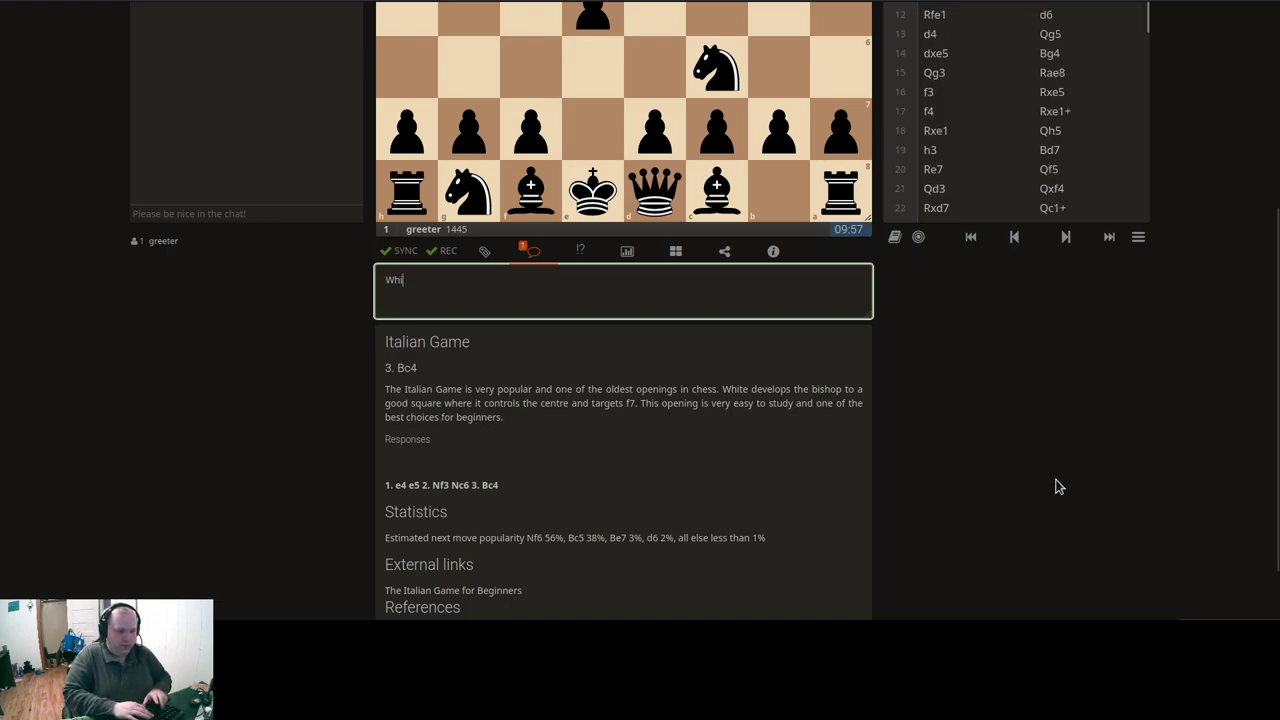
text(te is play)
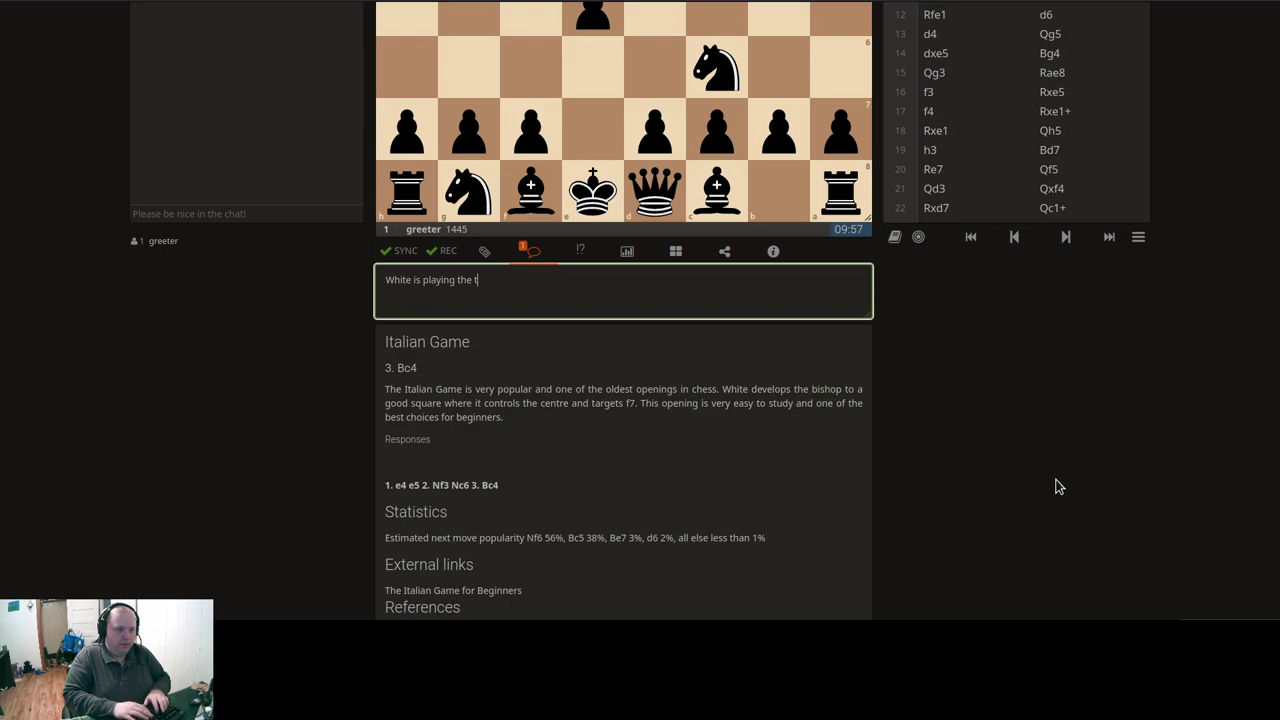
text(ing the Italian game)
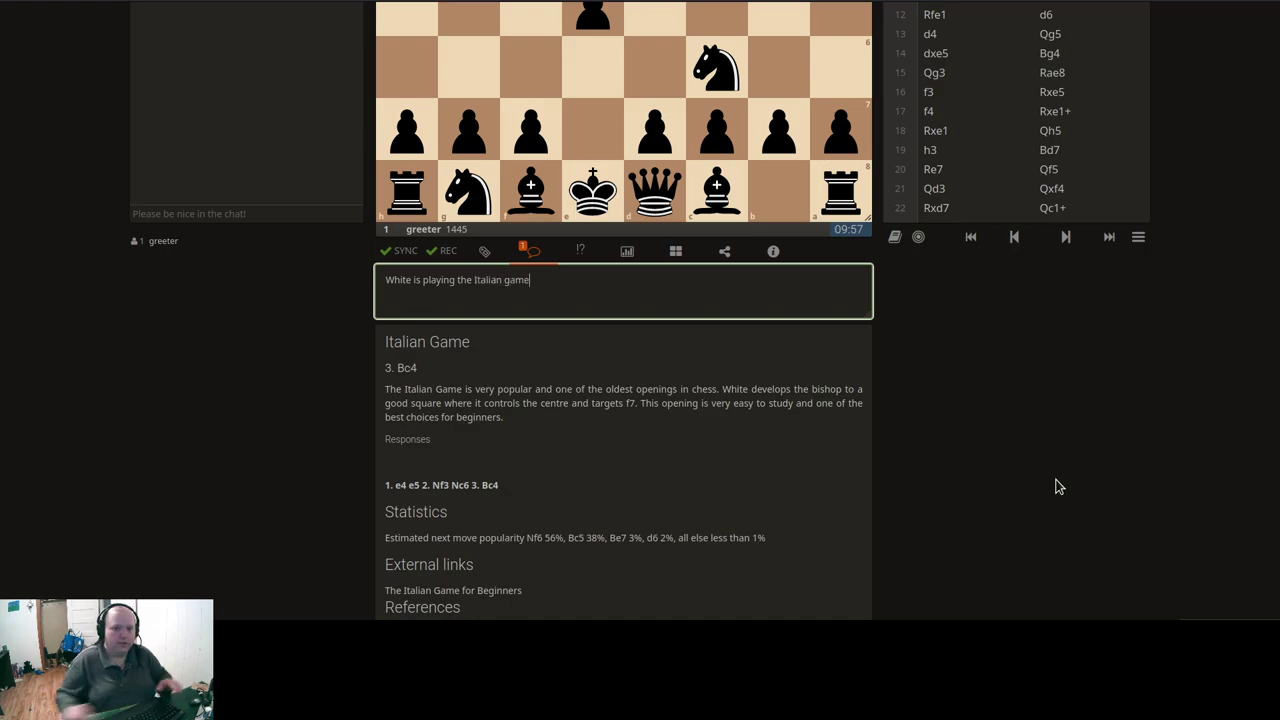
scroll(1123, 451, up, 4)
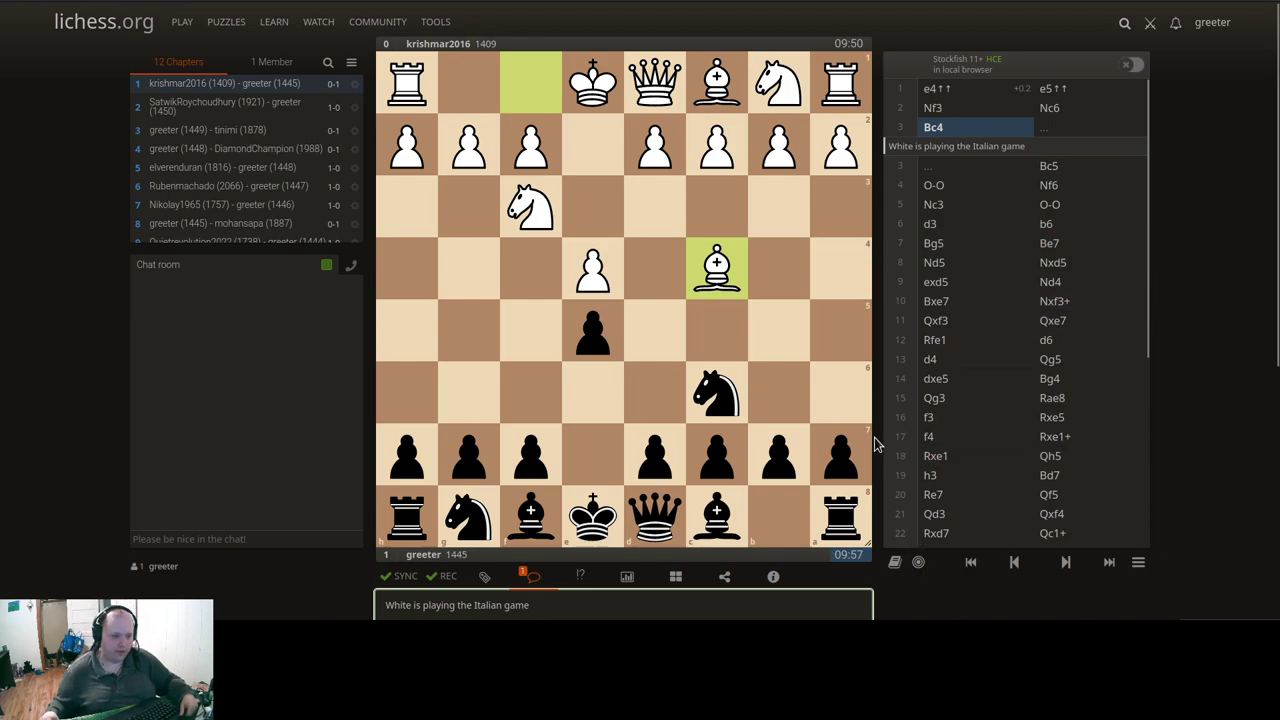
Step: Draw arrows from c4 to f7, the knight toward g5, and f7 to h8 and d8
mouse_move(727, 272)
mouse_down()
mouse_move(574, 448)
mouse_move(531, 450)
mouse_up()
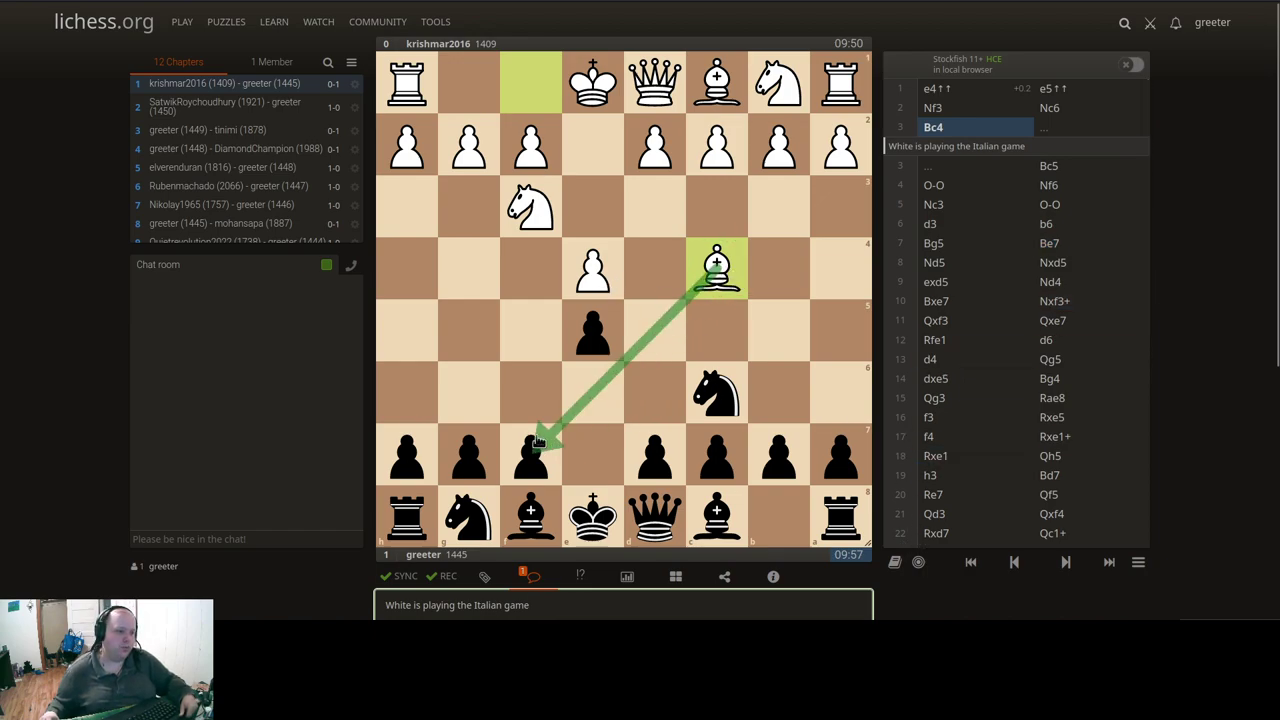
mouse_move(530, 210)
mouse_down()
mouse_move(455, 333)
mouse_move(531, 450)
mouse_move(410, 515)
mouse_up()
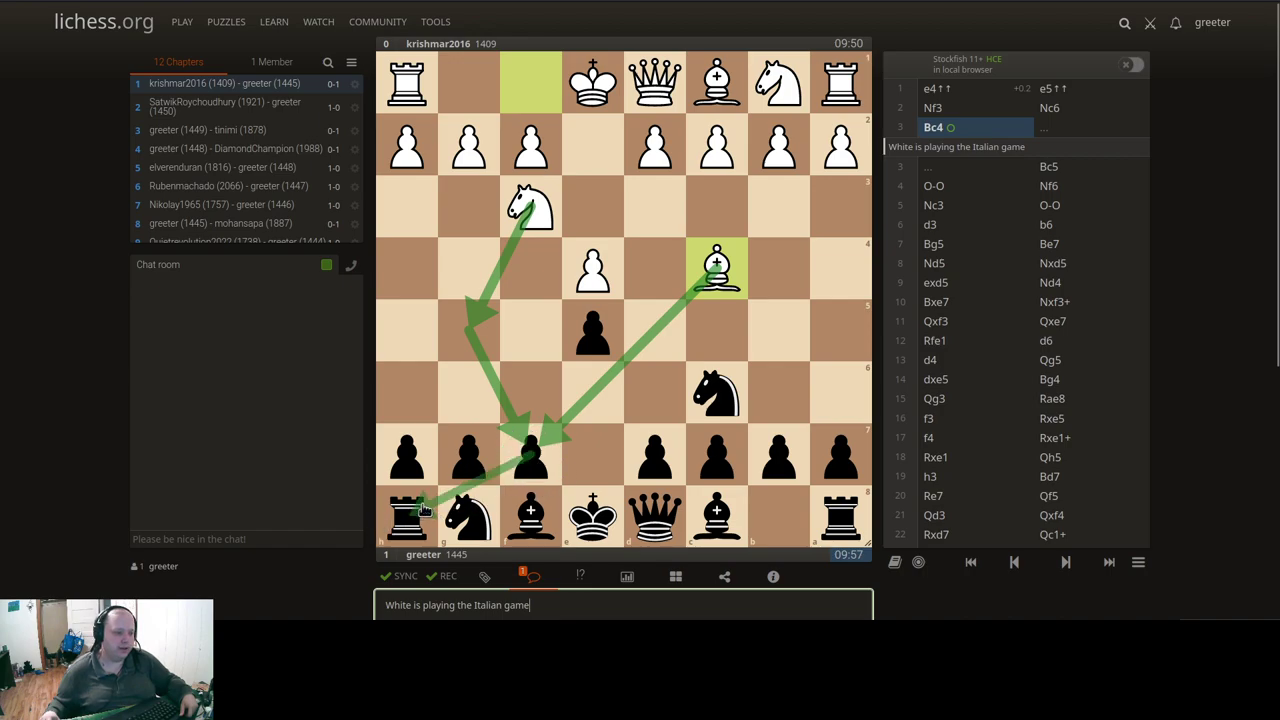
drag(531, 455, 655, 515)
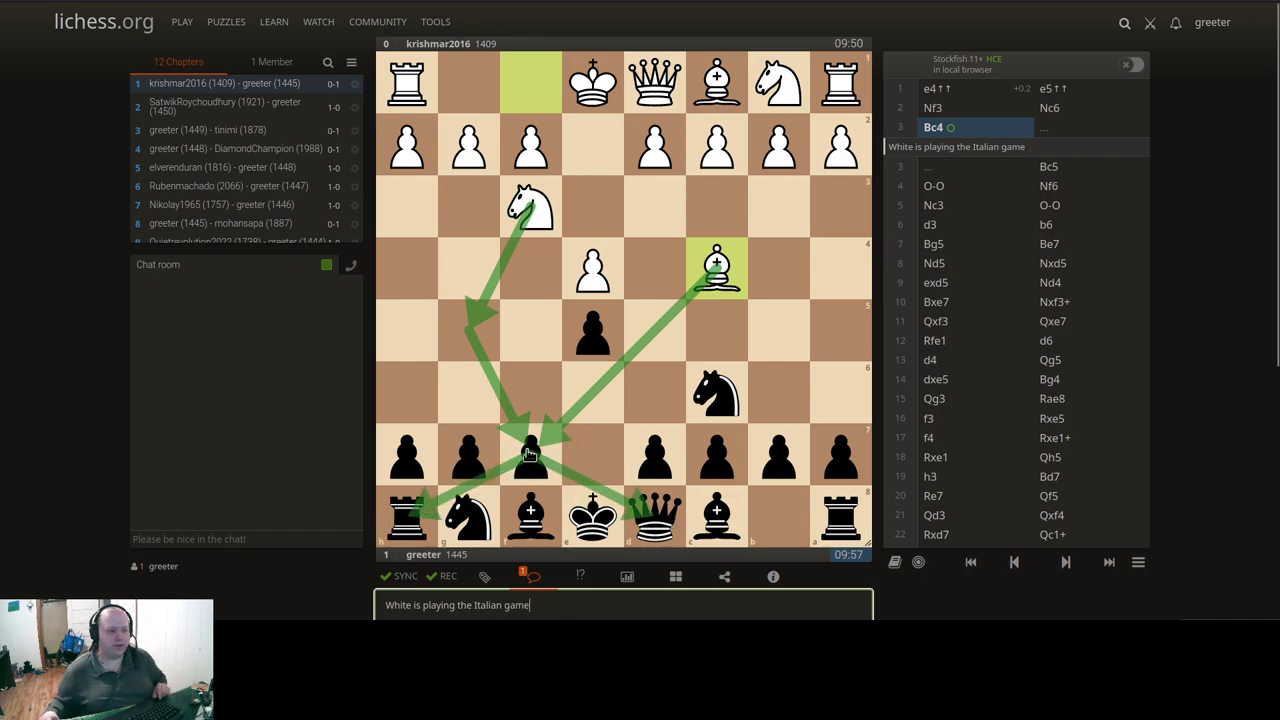
drag(531, 455, 630, 505)
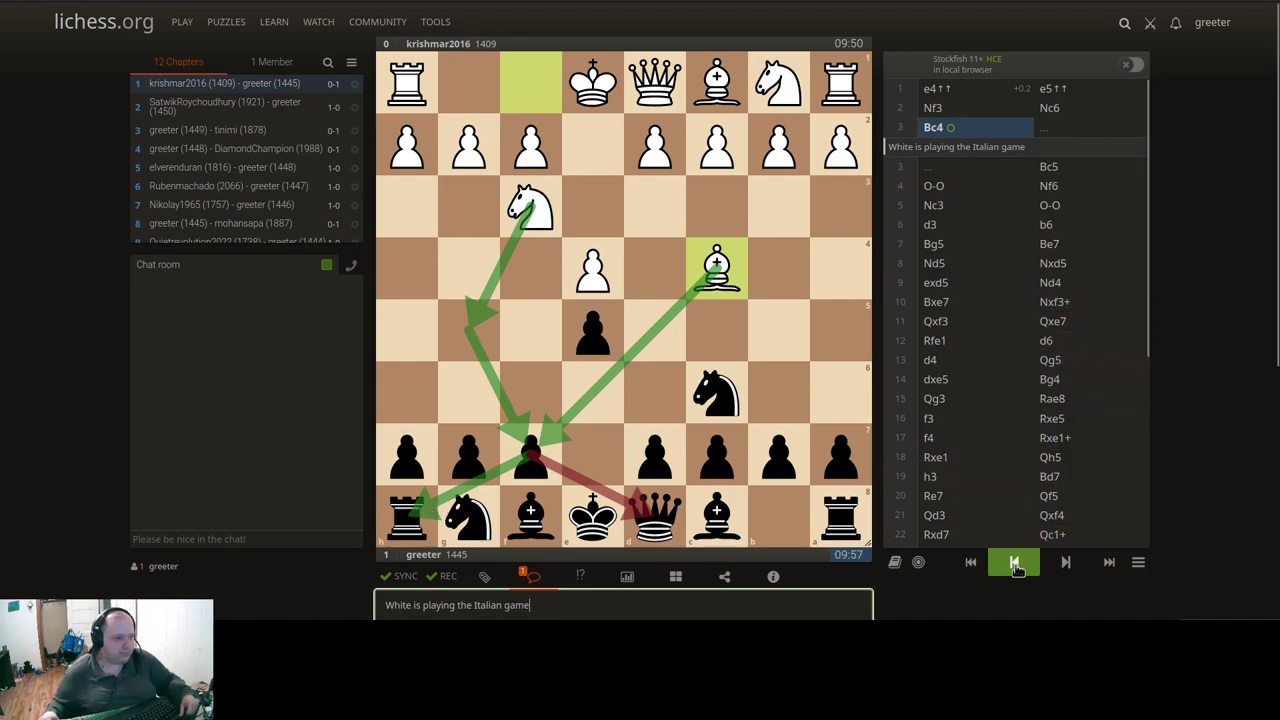
click(1063, 563)
click(1014, 563)
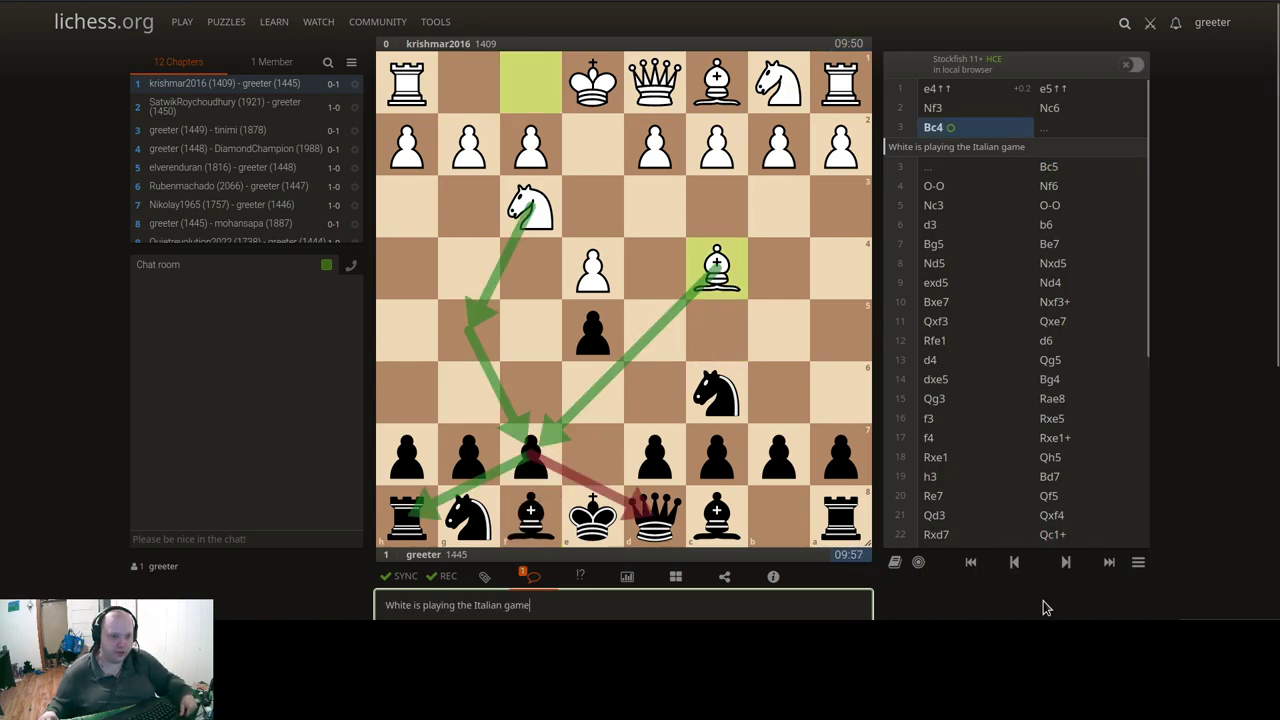
Step: Clear the arrows and redraw the bishop and knight arrows plus a red f7–d8 arrow
click(796, 330)
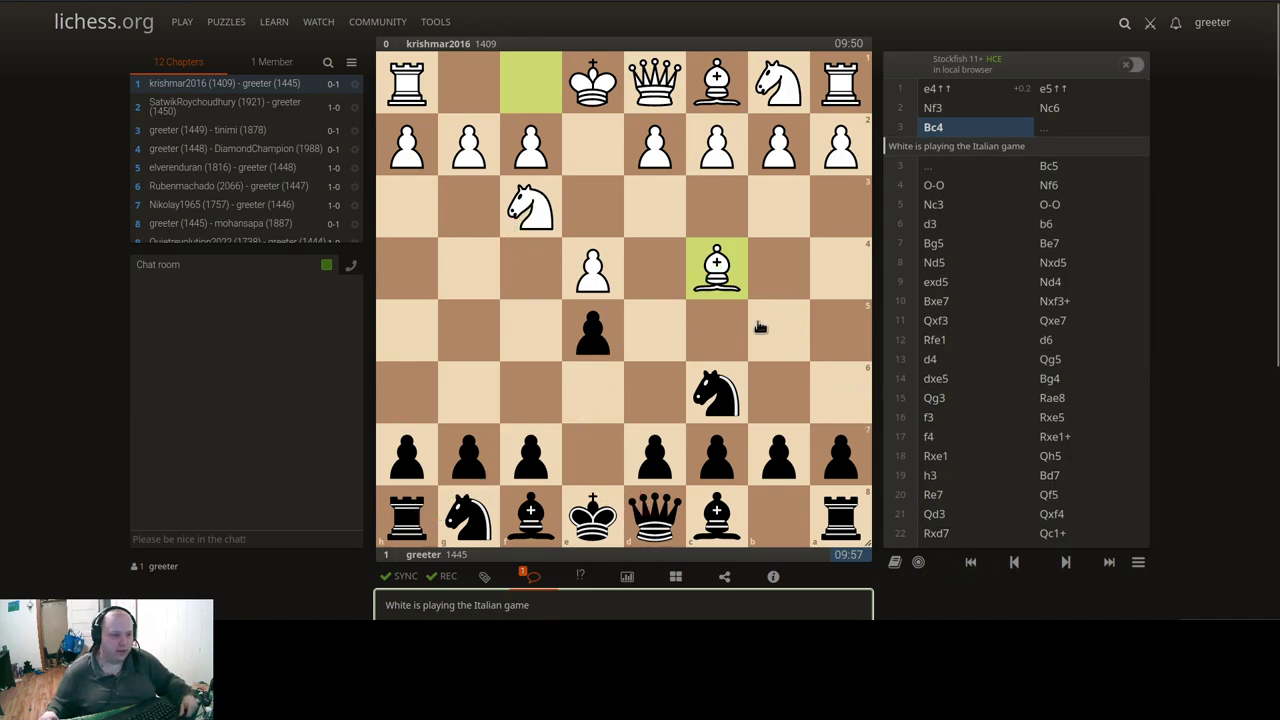
drag(716, 268, 530, 450)
mouse_move(530, 210)
mouse_down()
mouse_move(455, 322)
mouse_move(520, 385)
mouse_move(530, 450)
mouse_move(408, 515)
mouse_up()
mouse_move(545, 462)
mouse_down()
mouse_move(580, 508)
mouse_move(652, 515)
mouse_up()
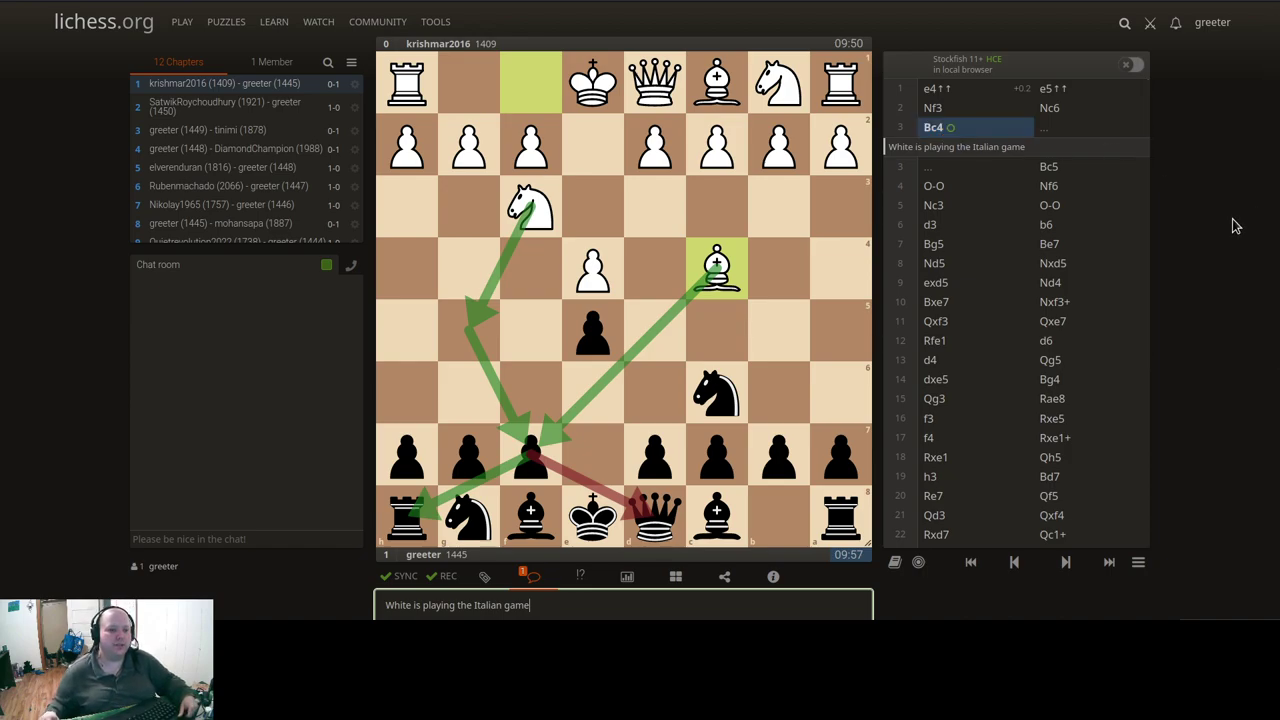
Step: On 3...Bc5, circle the c5 bishop in red, the d7 pawn in green, and a white pawn in red
click(1060, 170)
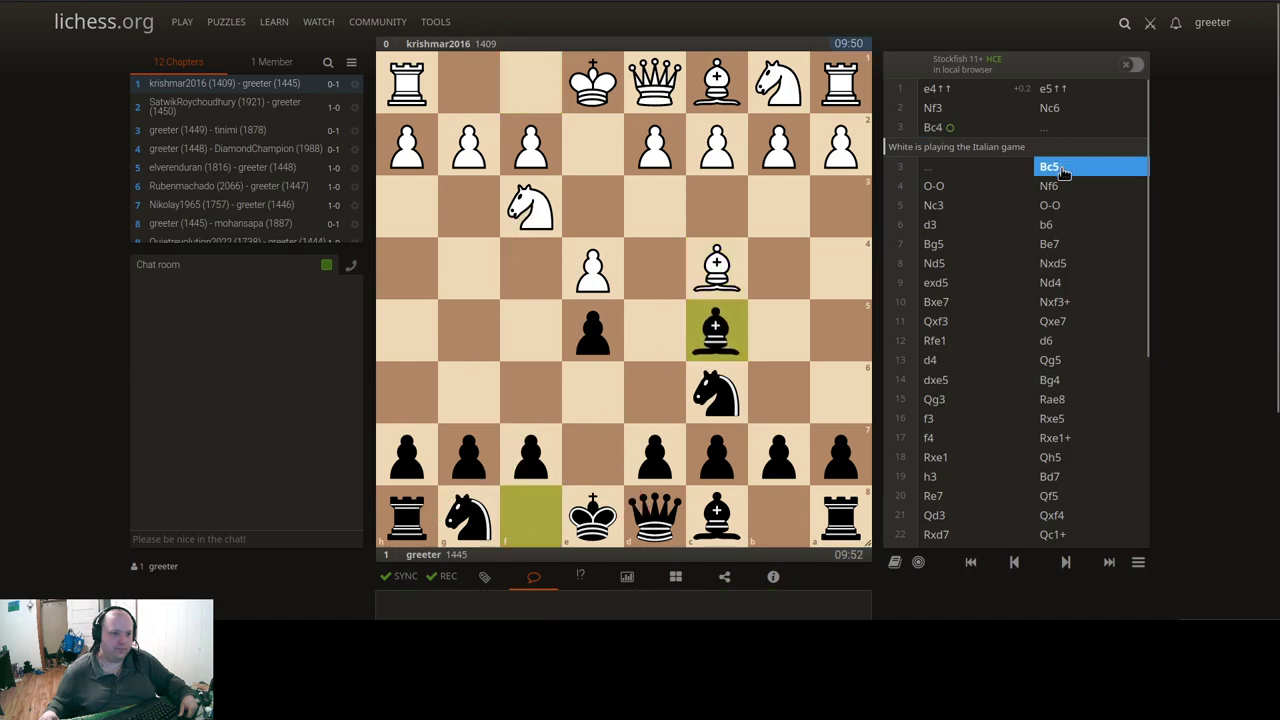
right_click(712, 334)
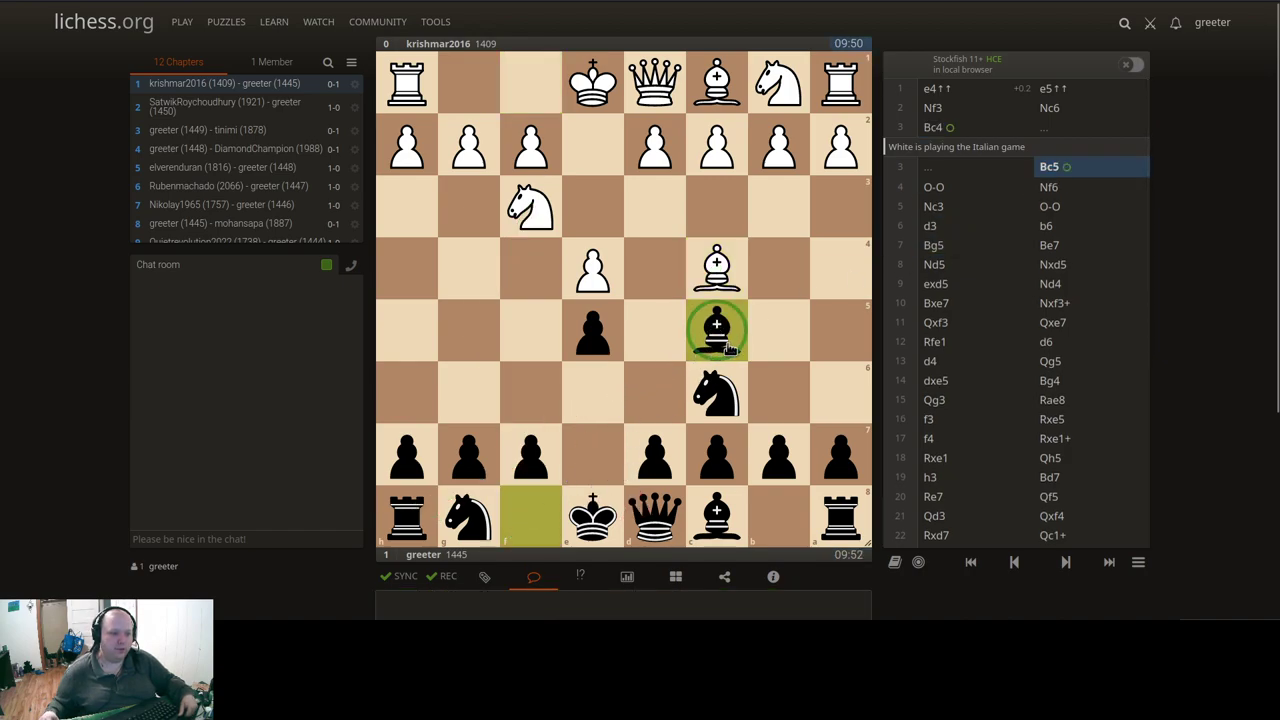
shift+right_click(730, 338)
right_click(659, 455)
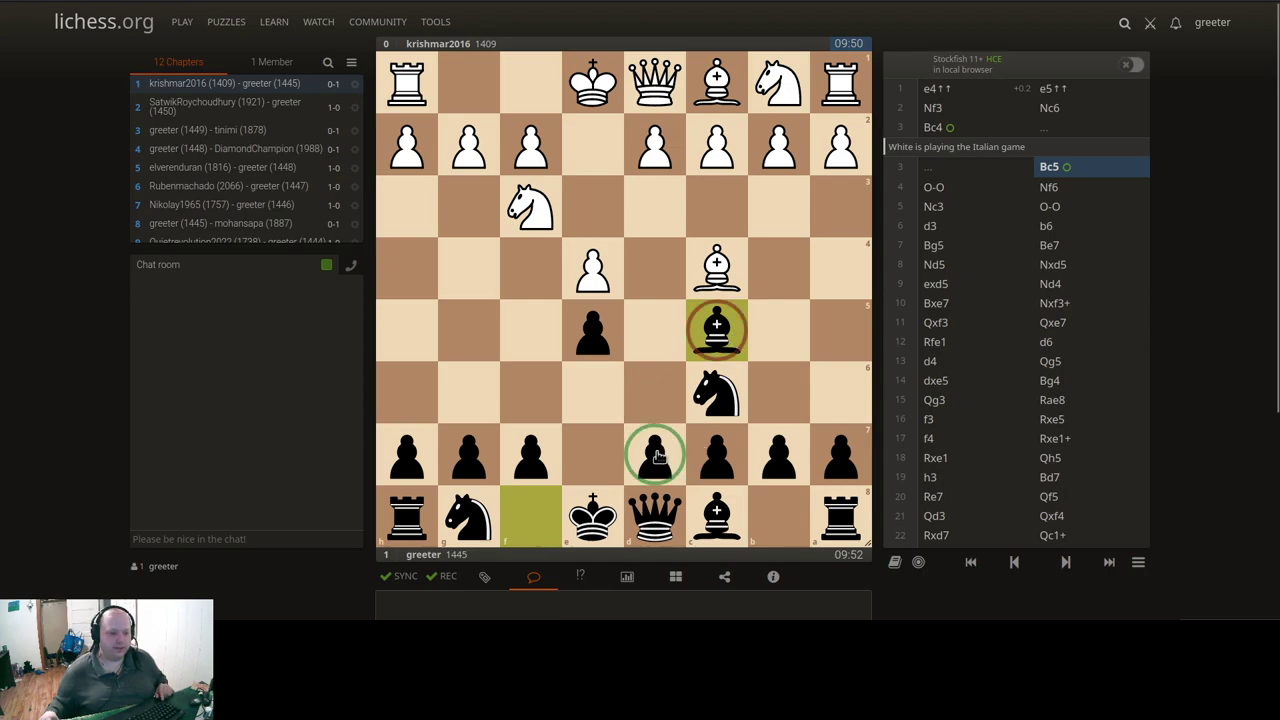
shift+right_click(722, 148)
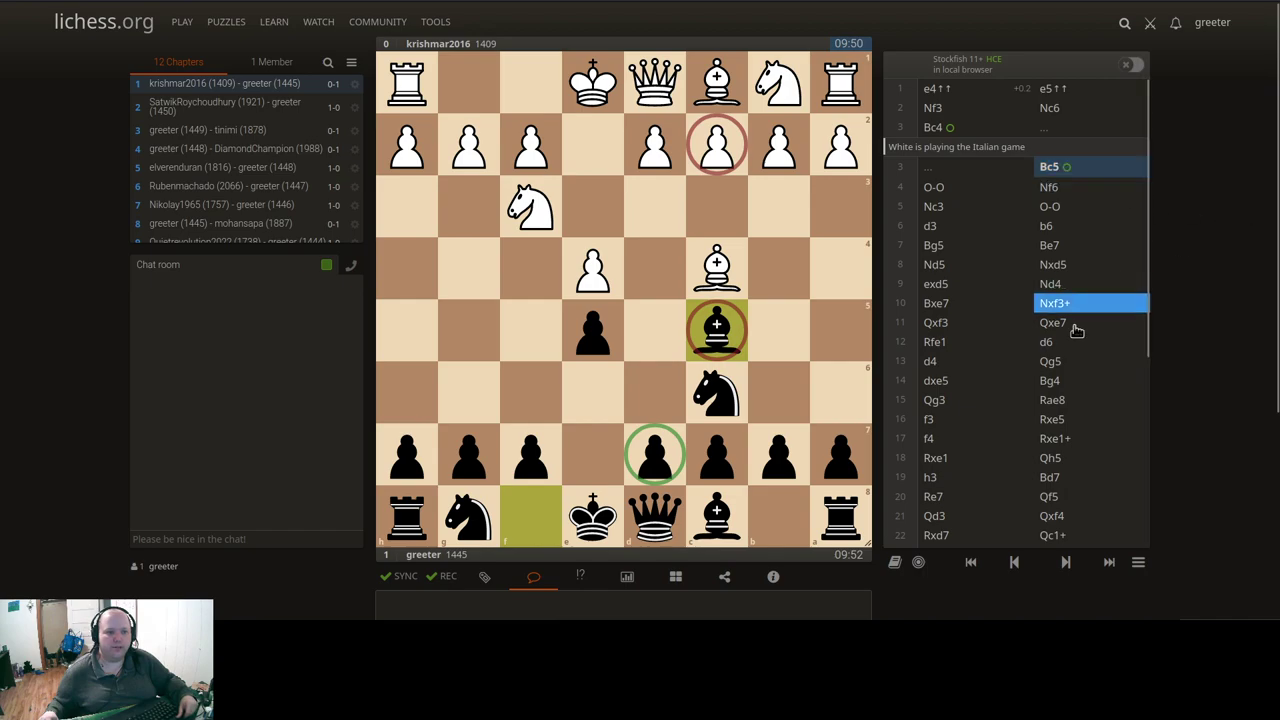
Step: Step forward through castling, Nf6, Nc3, d3 and b6 to 7.Bg5
click(1066, 562)
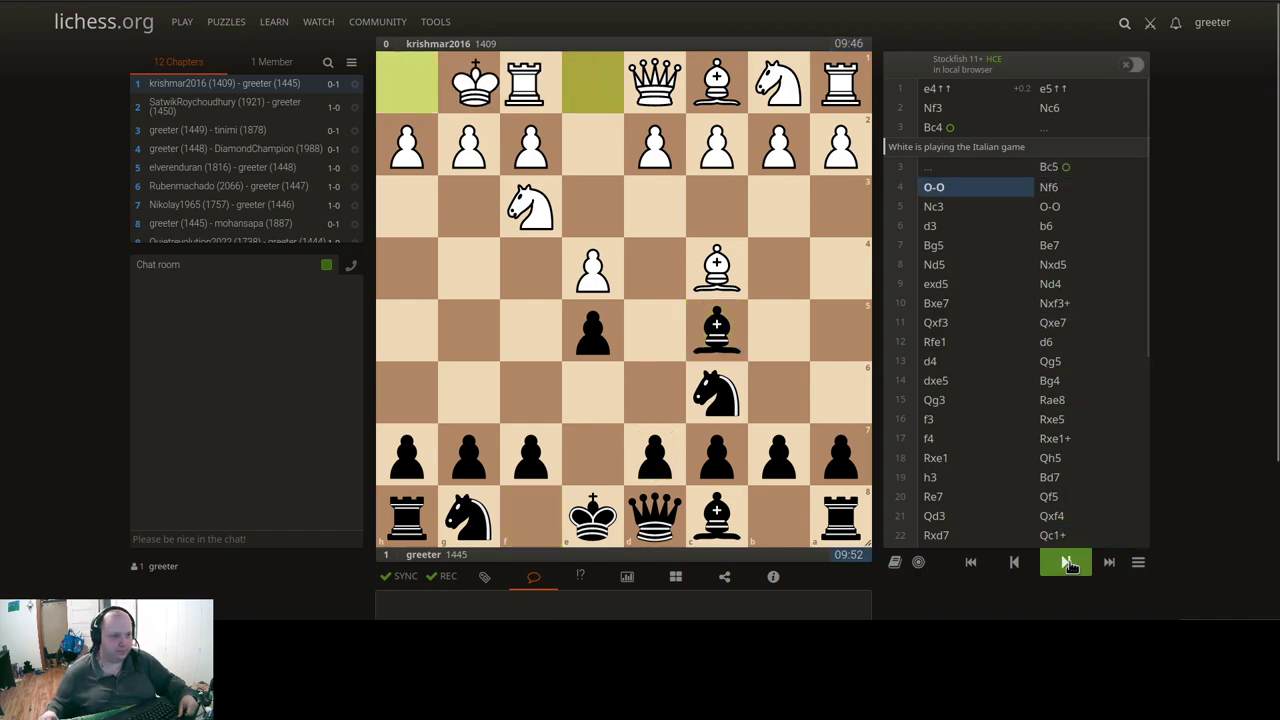
click(1066, 562)
click(1066, 562)
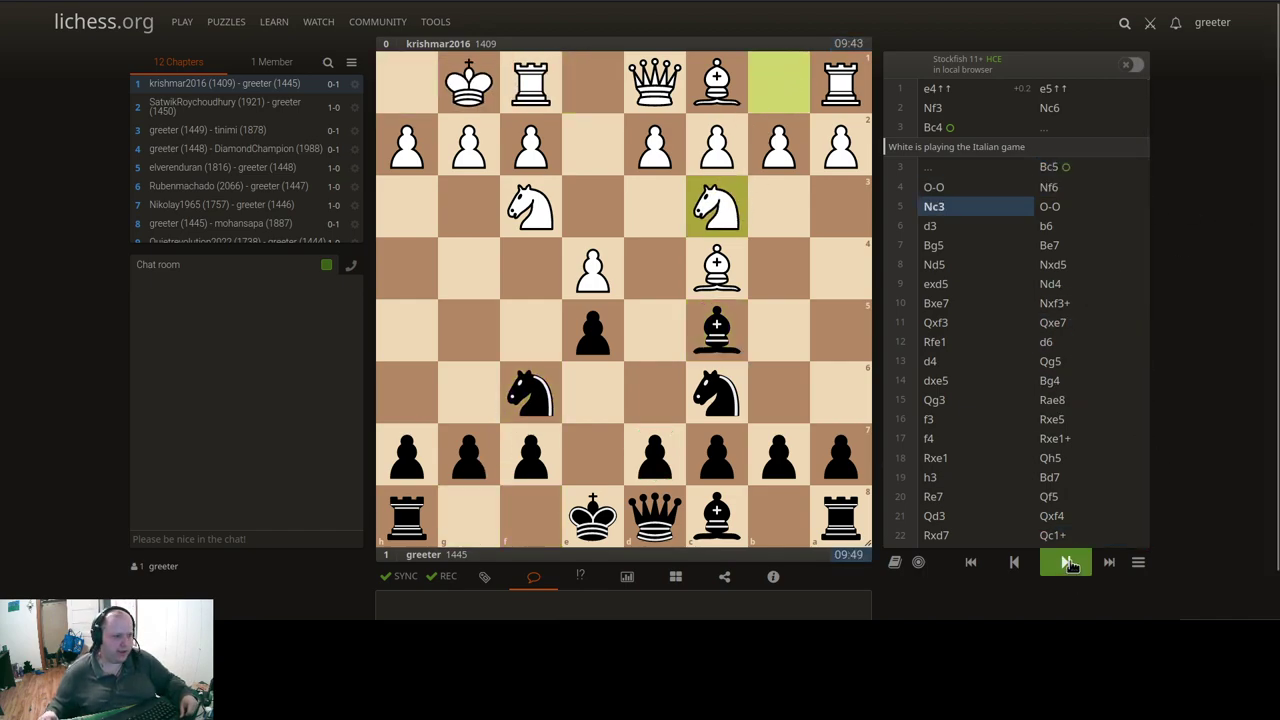
click(1066, 562)
click(1066, 562)
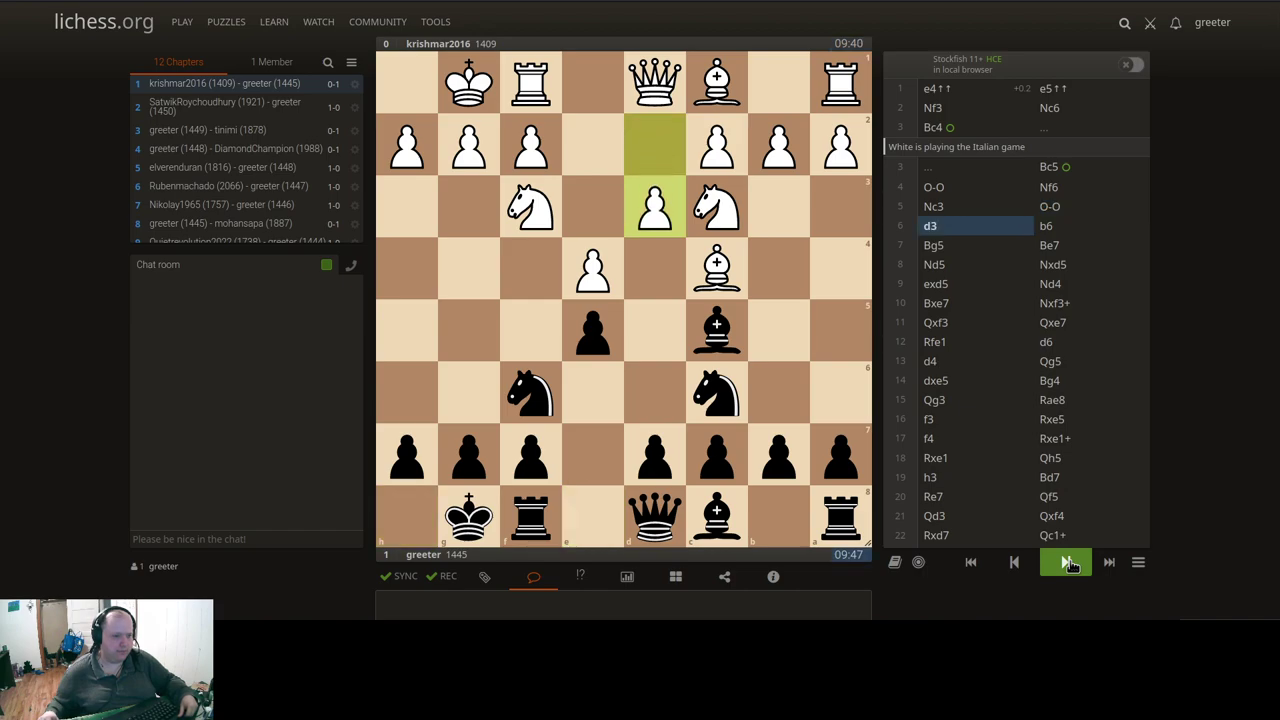
click(1066, 562)
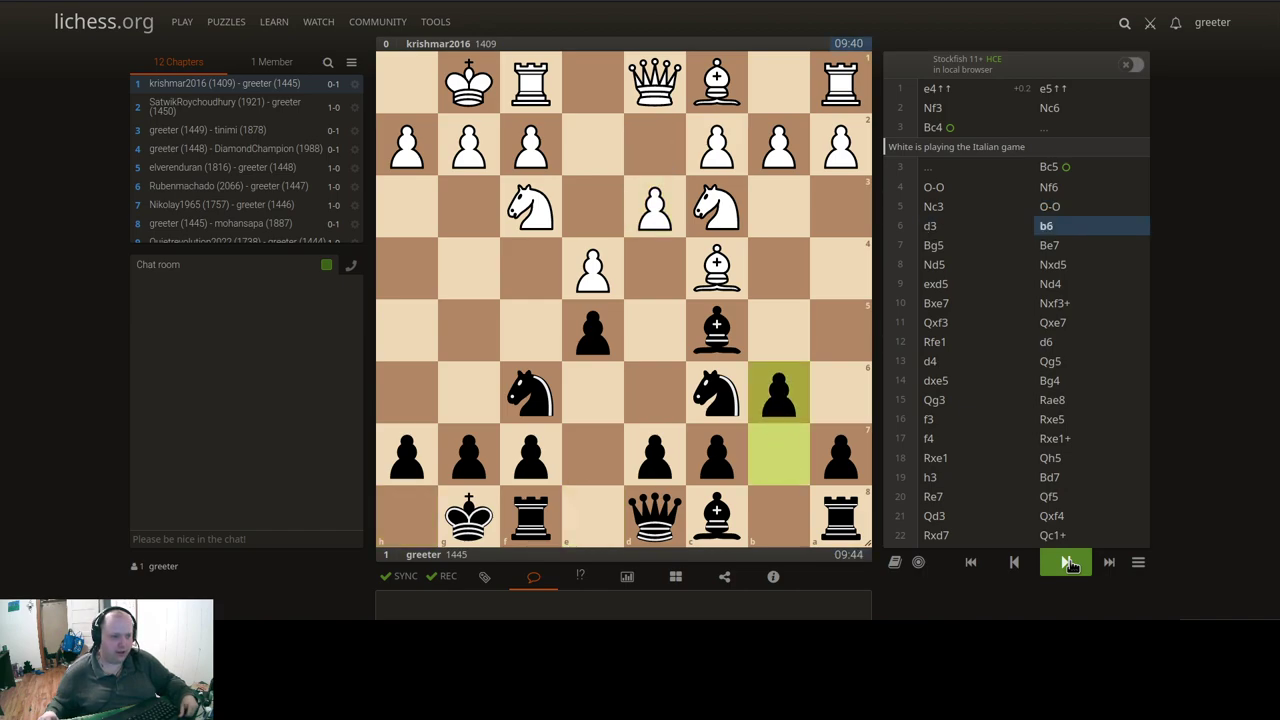
click(1066, 562)
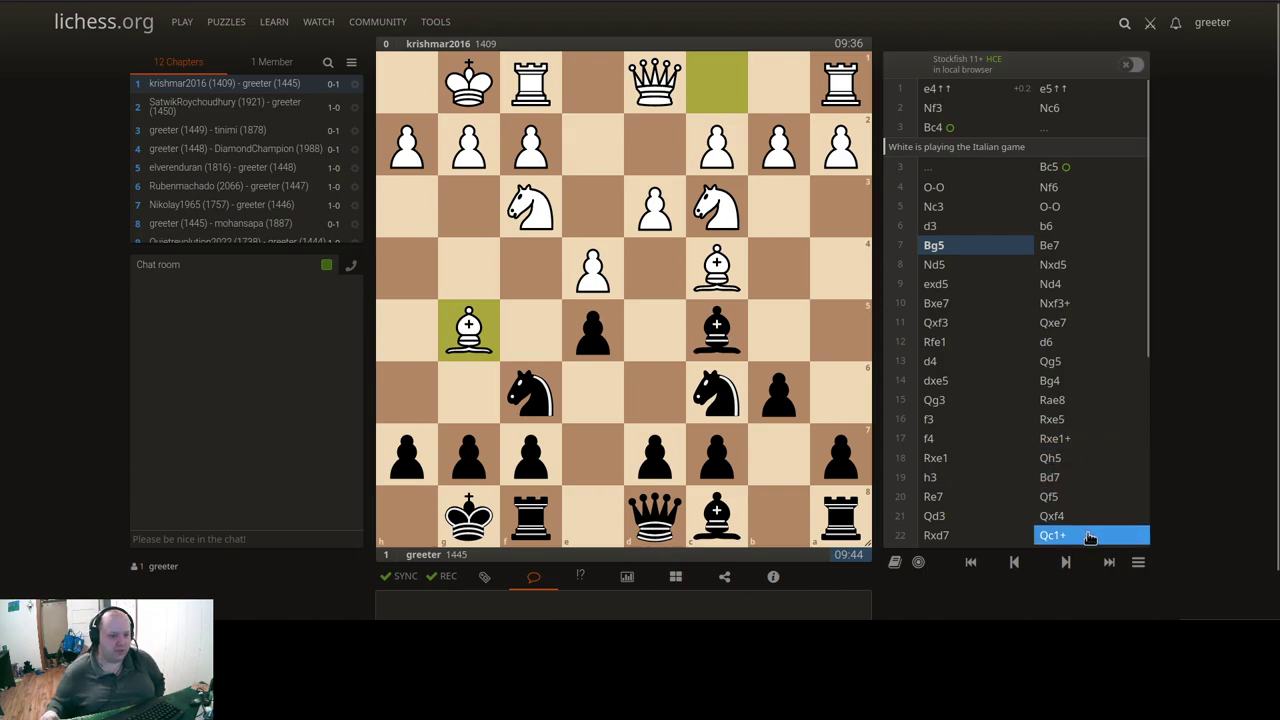
Step: Comment 'Breaking the pin of the f6 knight to the queen.' on 7...Be7
click(1068, 565)
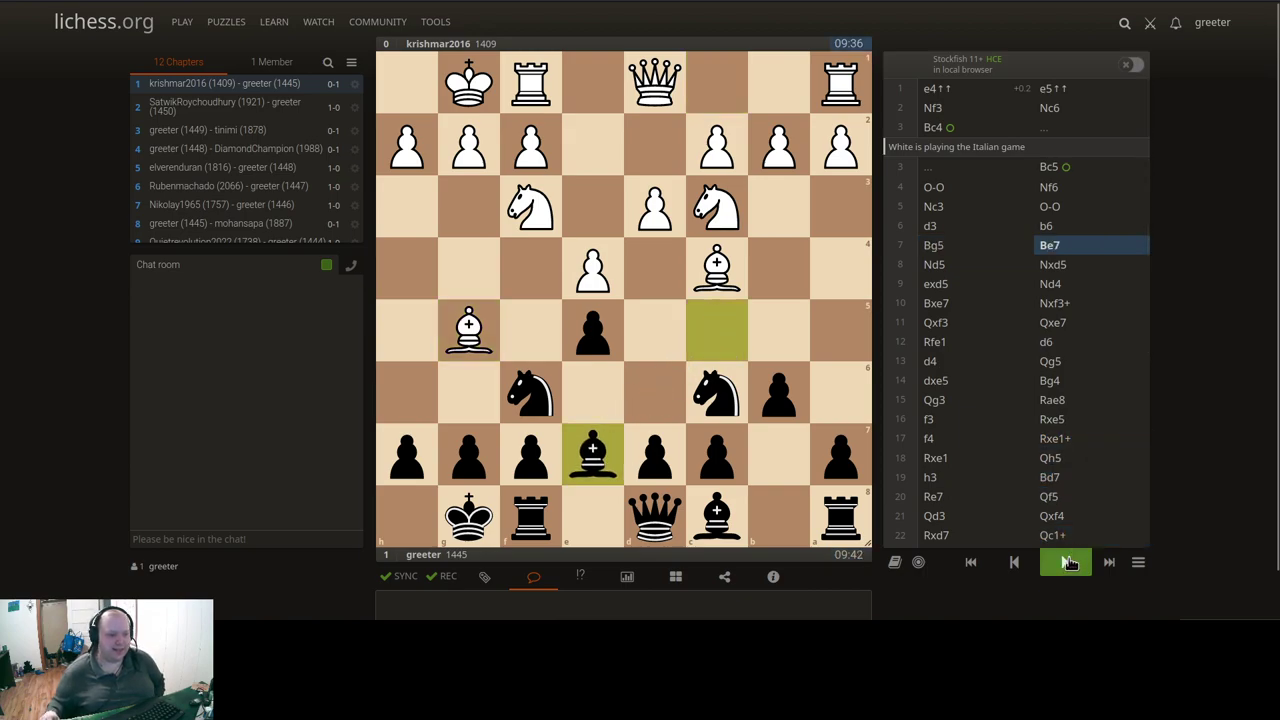
scroll(528, 525, down, 1)
click(537, 543)
text(Breaking the pin of the f6 knight to the queen.)
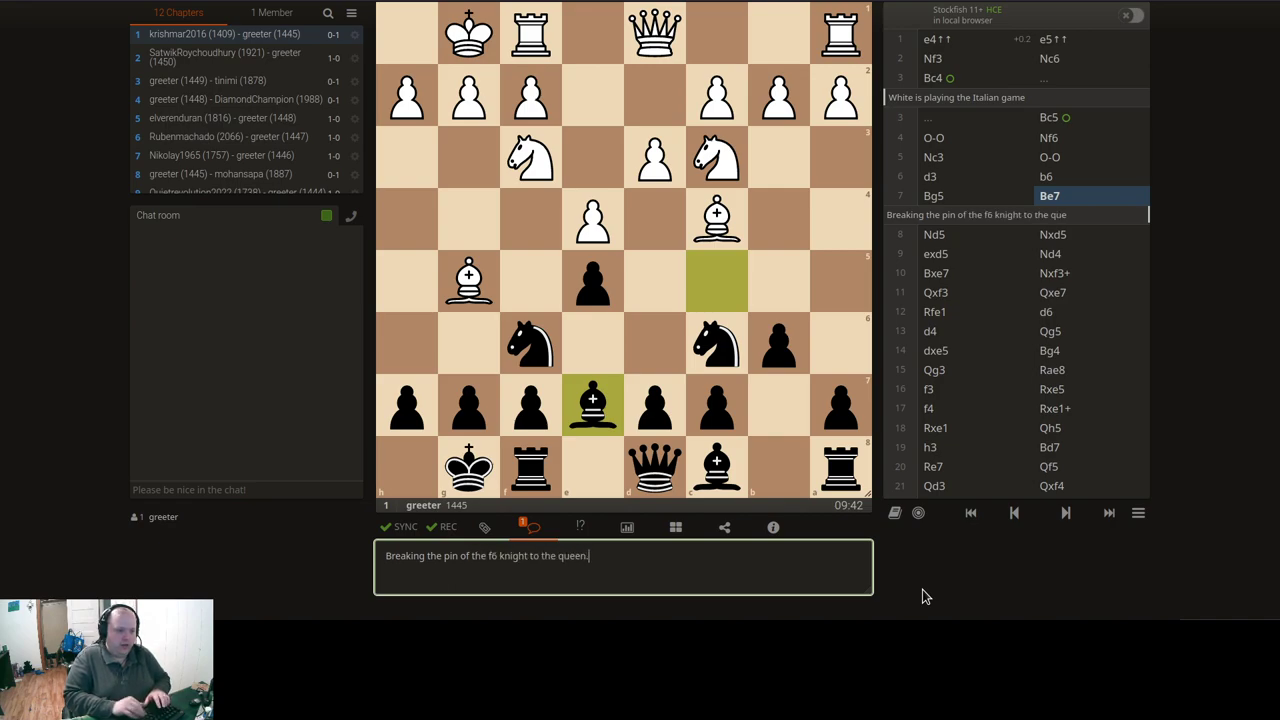
Step: On 8.Nd5, draw arrows from the d5 knight and g5 bishop to f6
click(1068, 513)
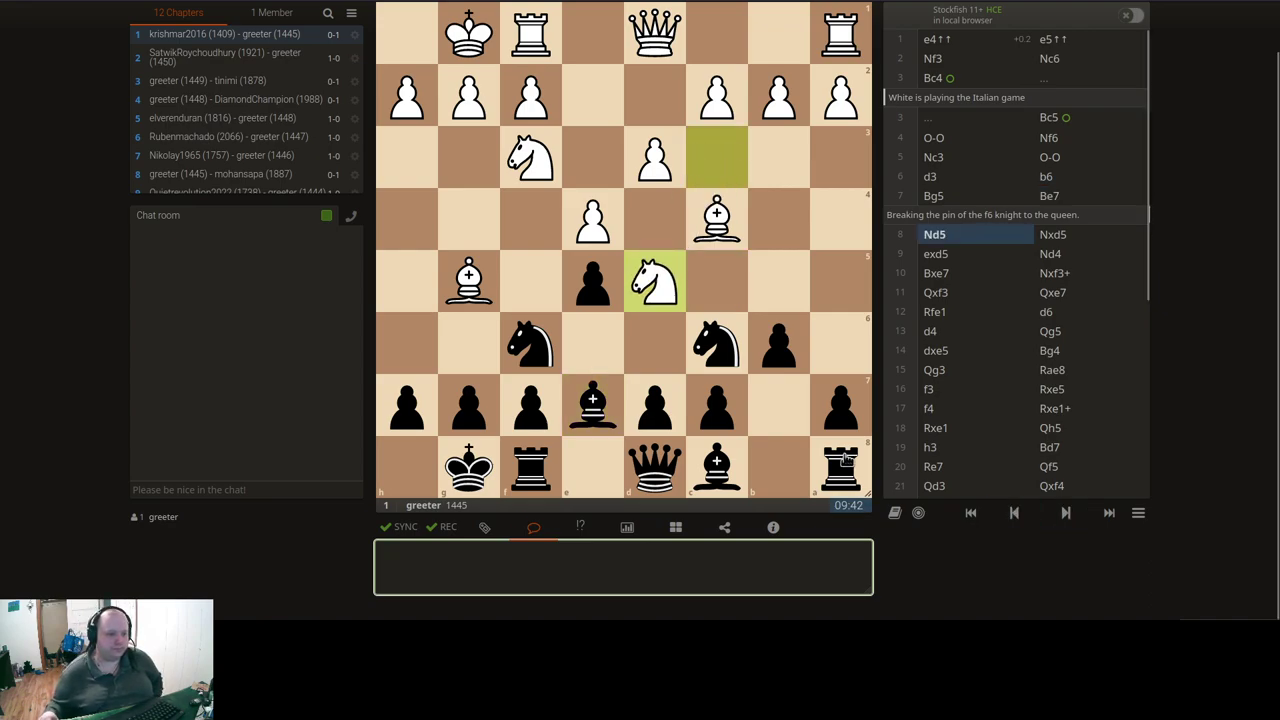
drag(655, 284, 530, 340)
drag(469, 282, 533, 338)
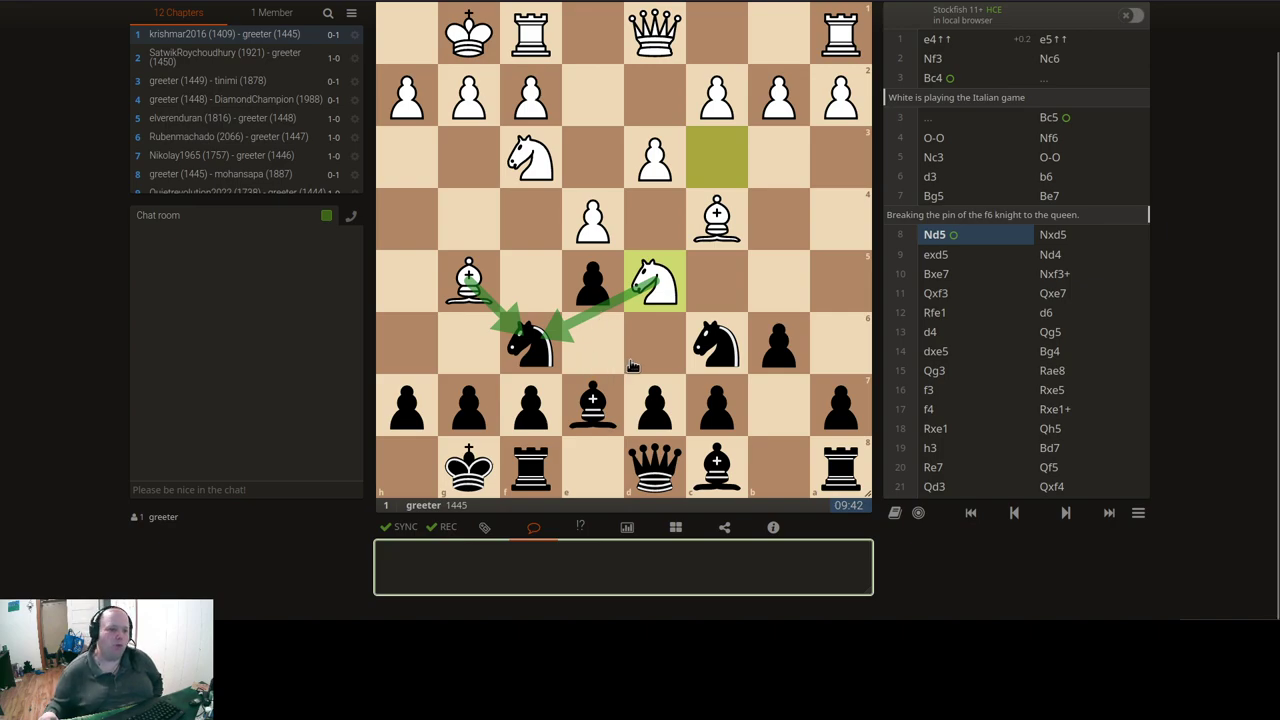
Step: Step through 8...Nxd5, 9.exd5, 9...Nd4, 10.Bxe7 and 10...Nxf3+, then back to 9...Nd4
click(1065, 512)
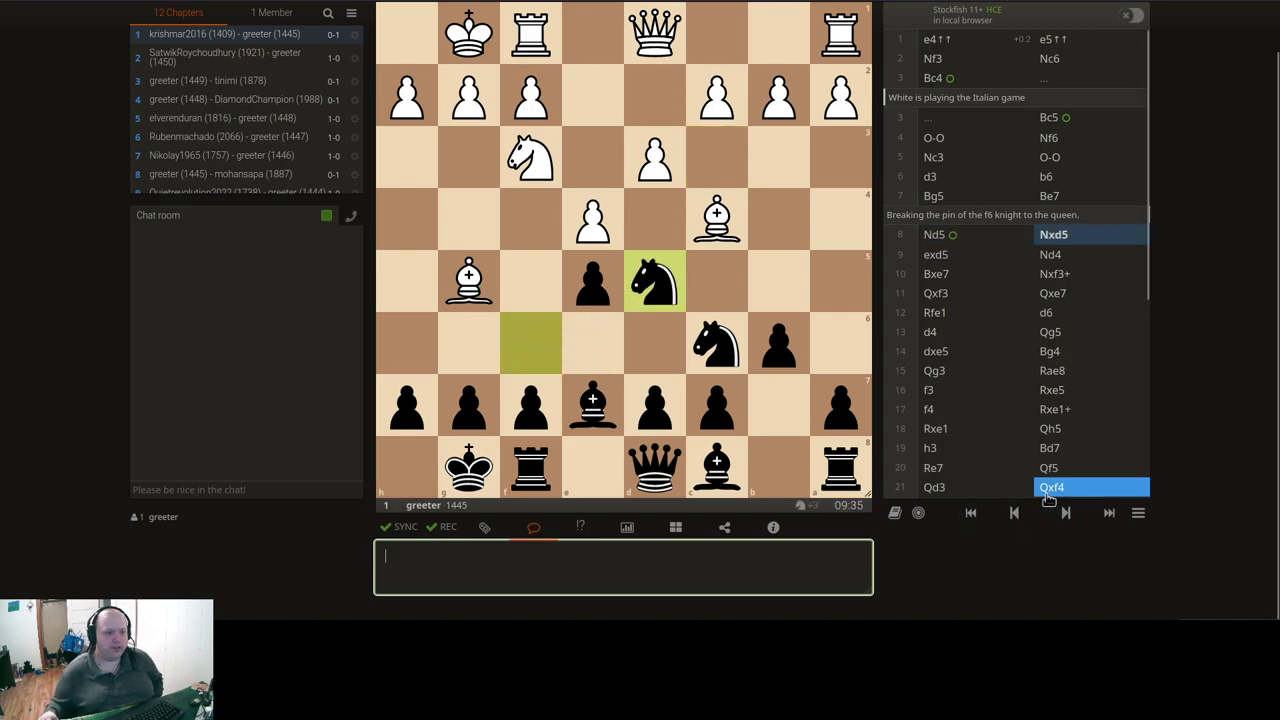
click(1067, 514)
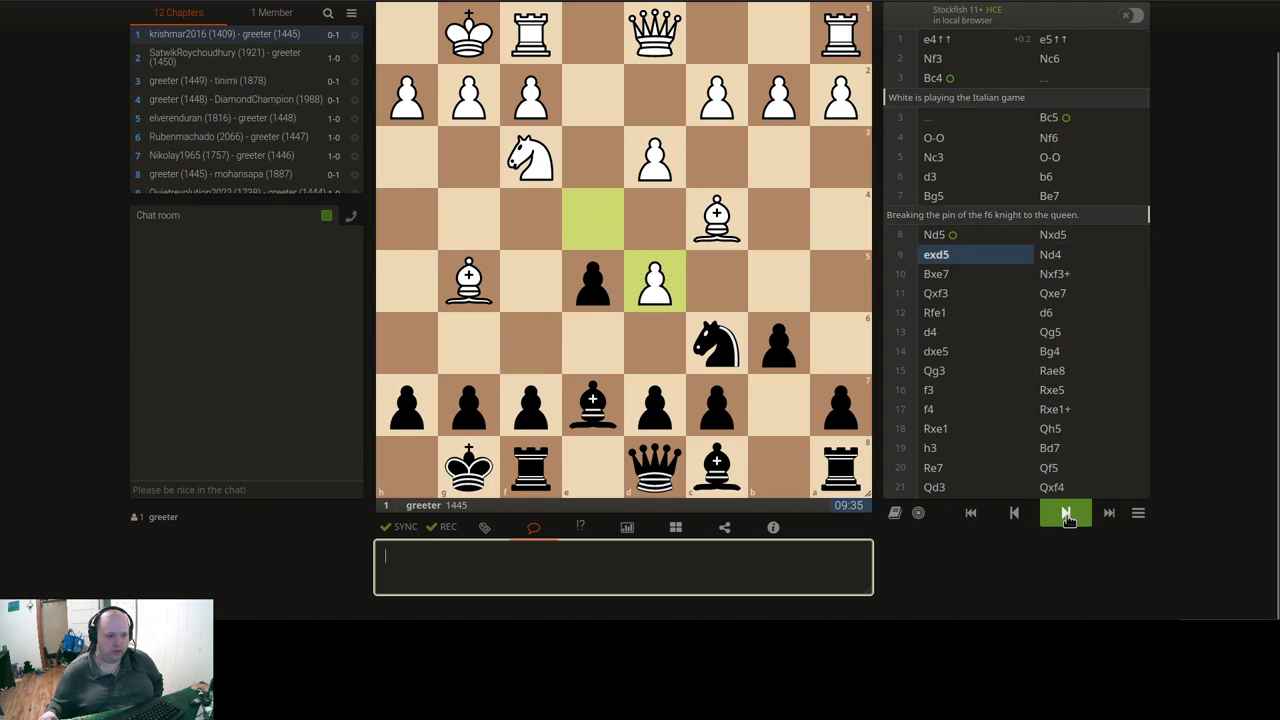
click(1067, 514)
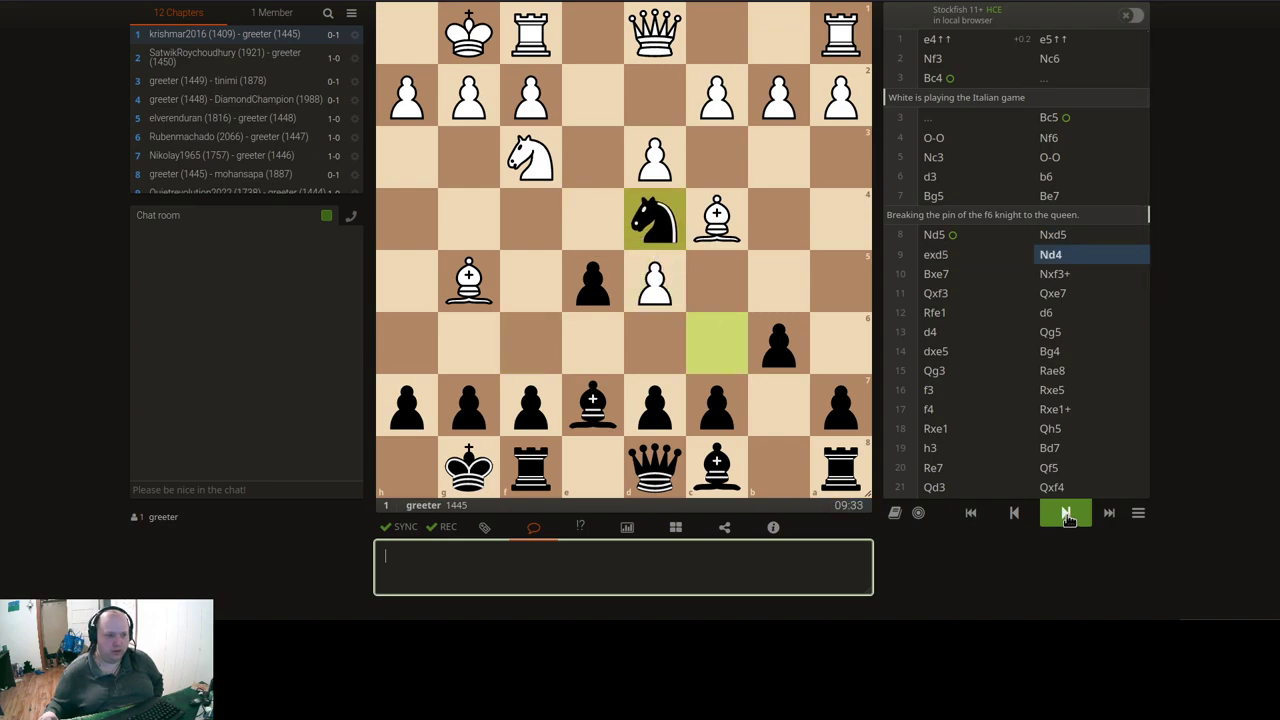
click(1067, 514)
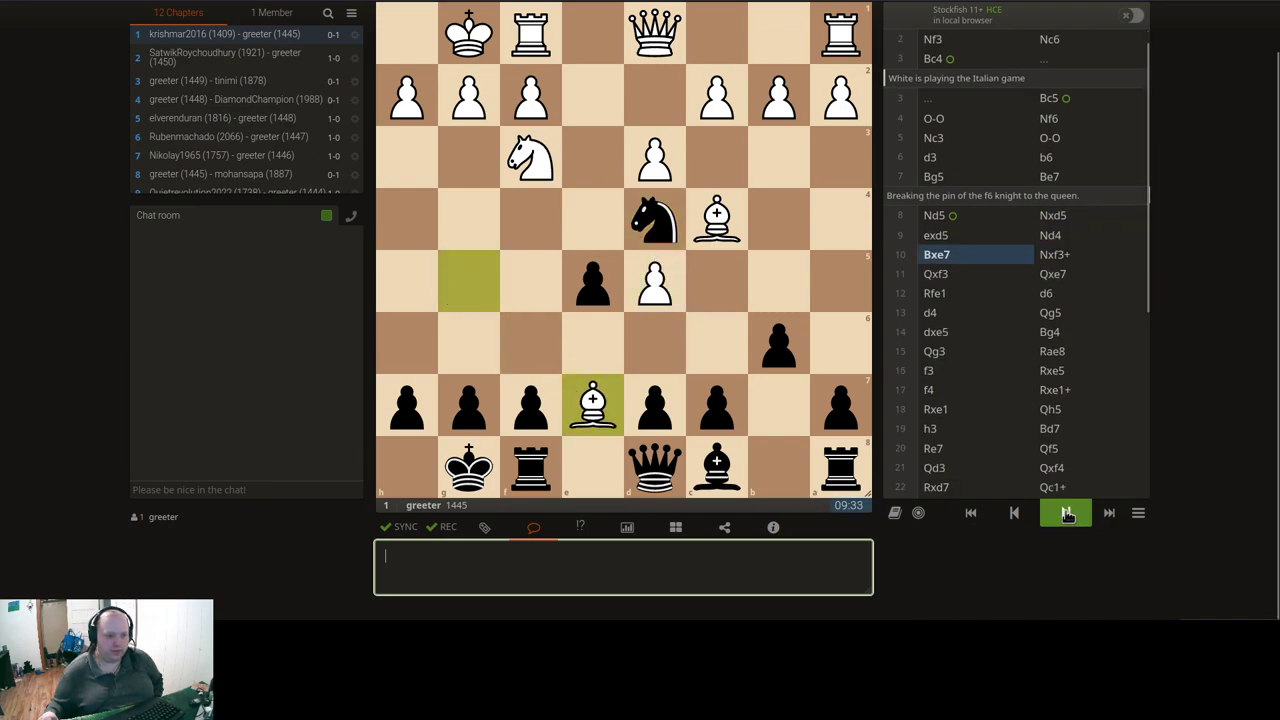
click(1067, 514)
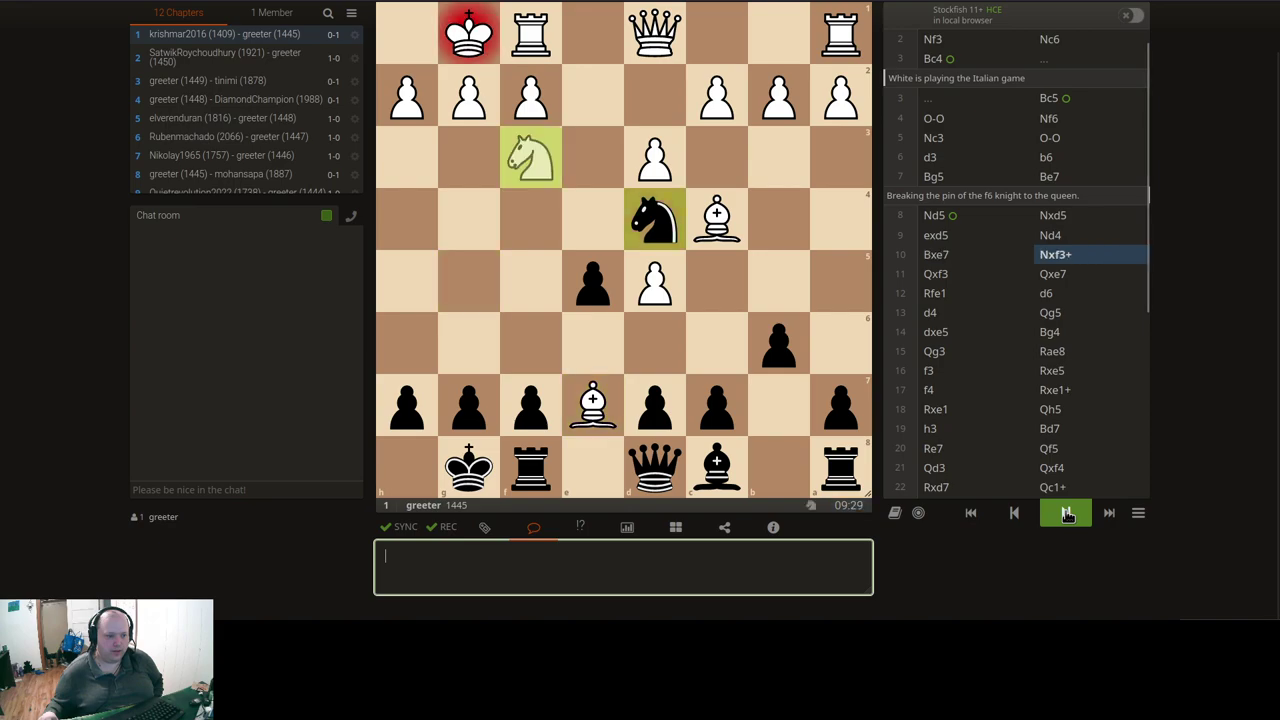
click(1014, 513)
click(1014, 513)
scroll(1190, 420, up, 1)
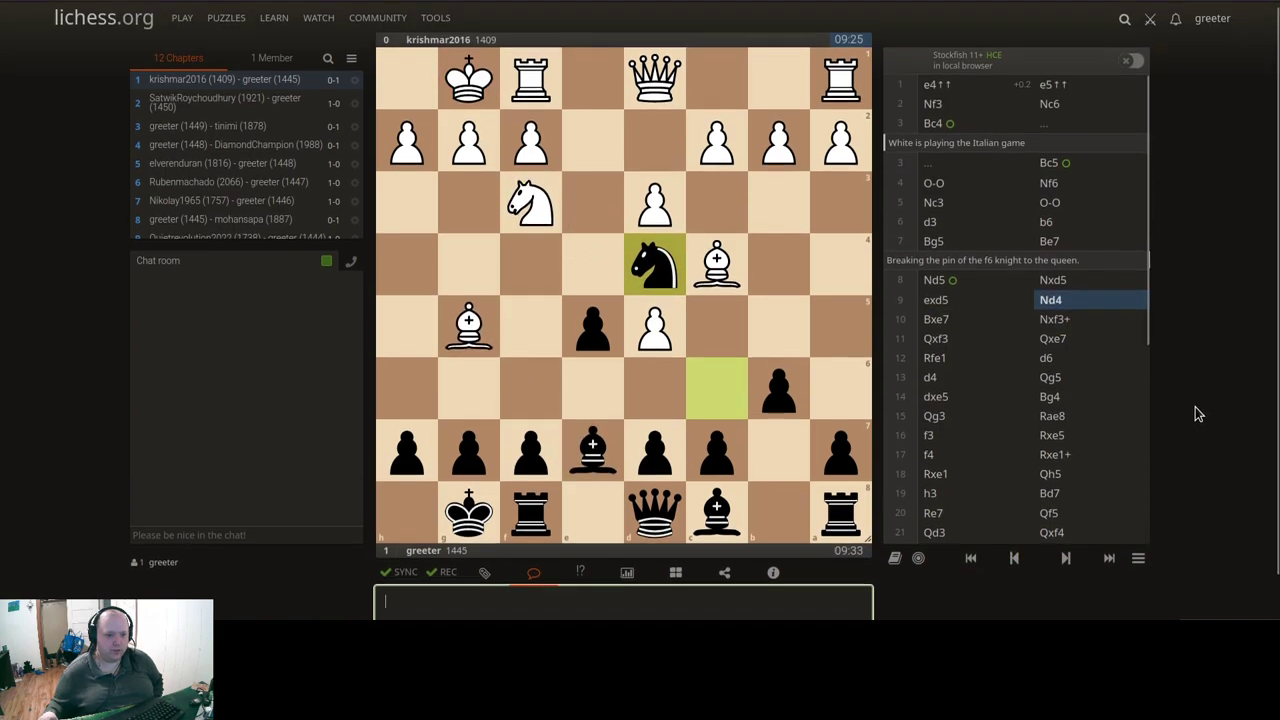
scroll(1166, 443, down, 1)
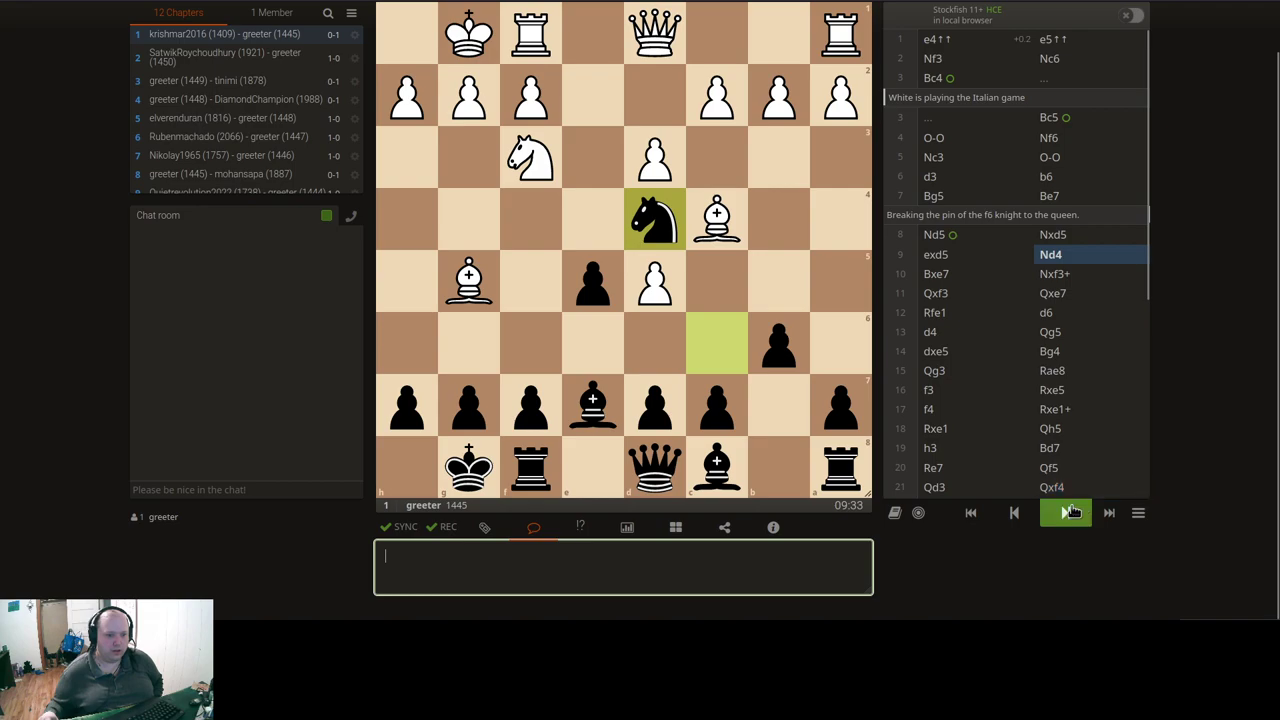
scroll(1134, 430, up, 1)
scroll(1134, 440, down, 1)
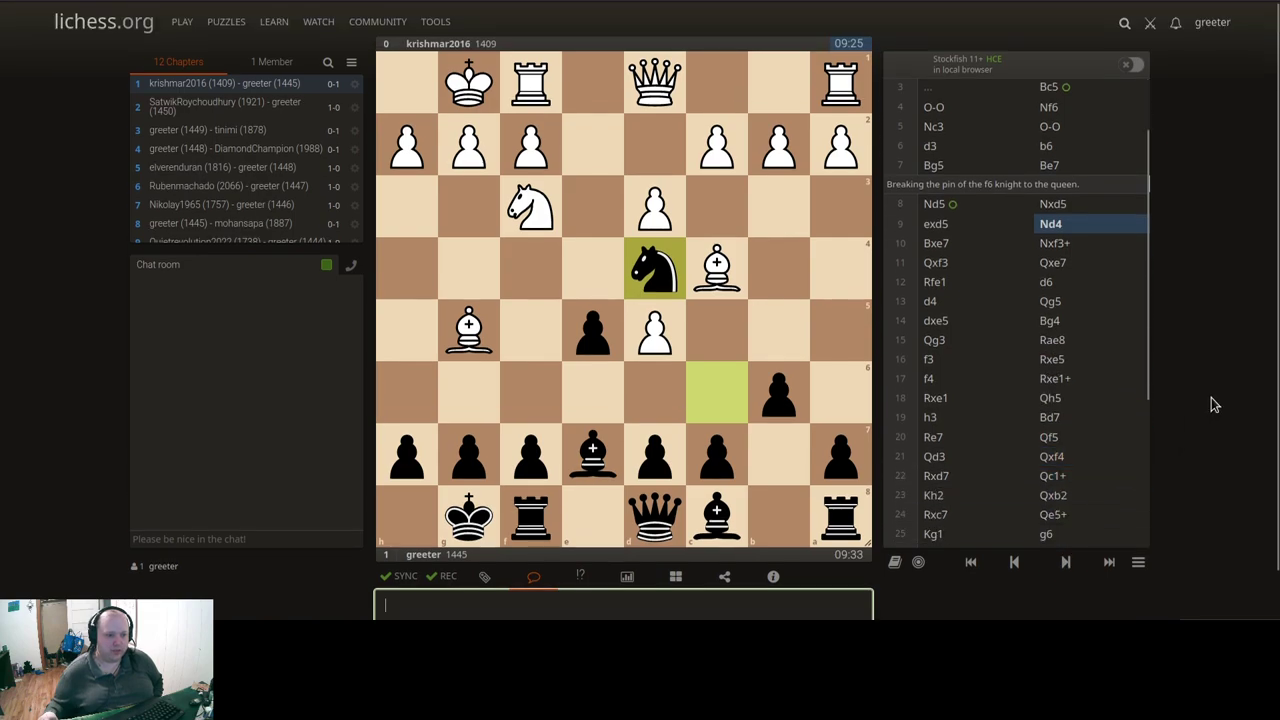
Step: Advance again through 10.Bxe7, 10...Nxf3+ and 11.Qxf3 to 11...Qxe7
click(1065, 562)
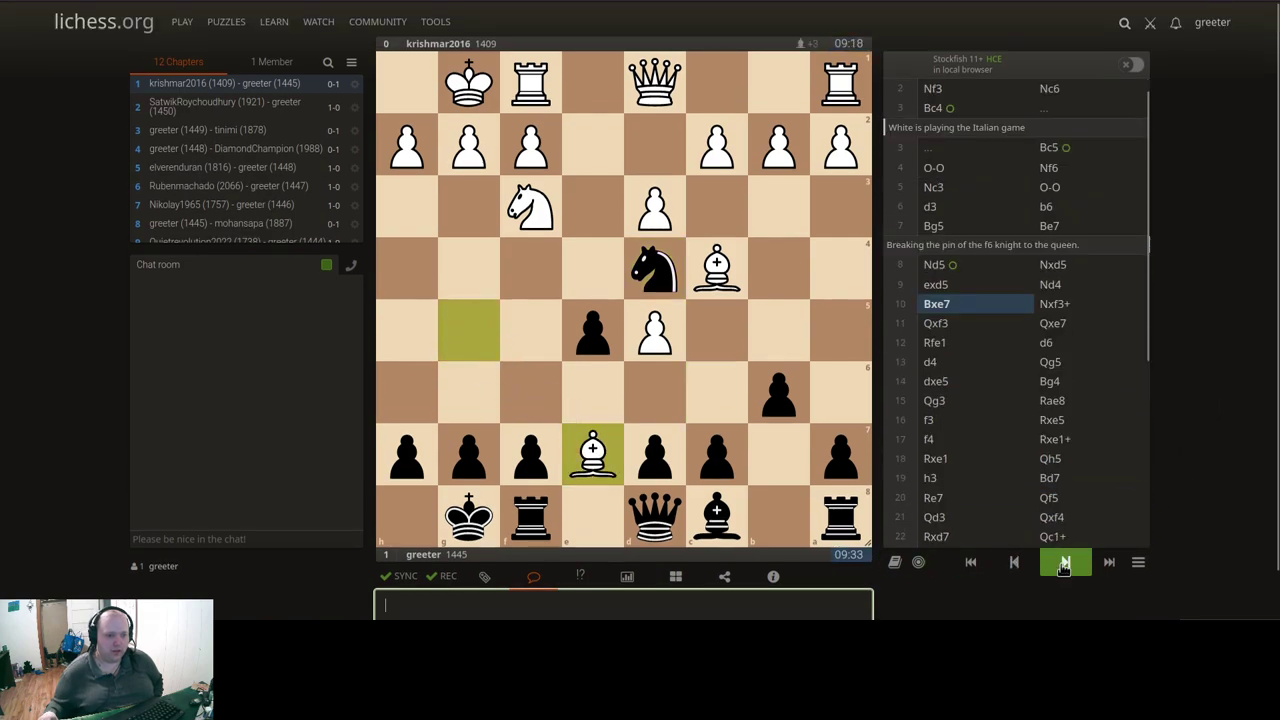
click(1065, 562)
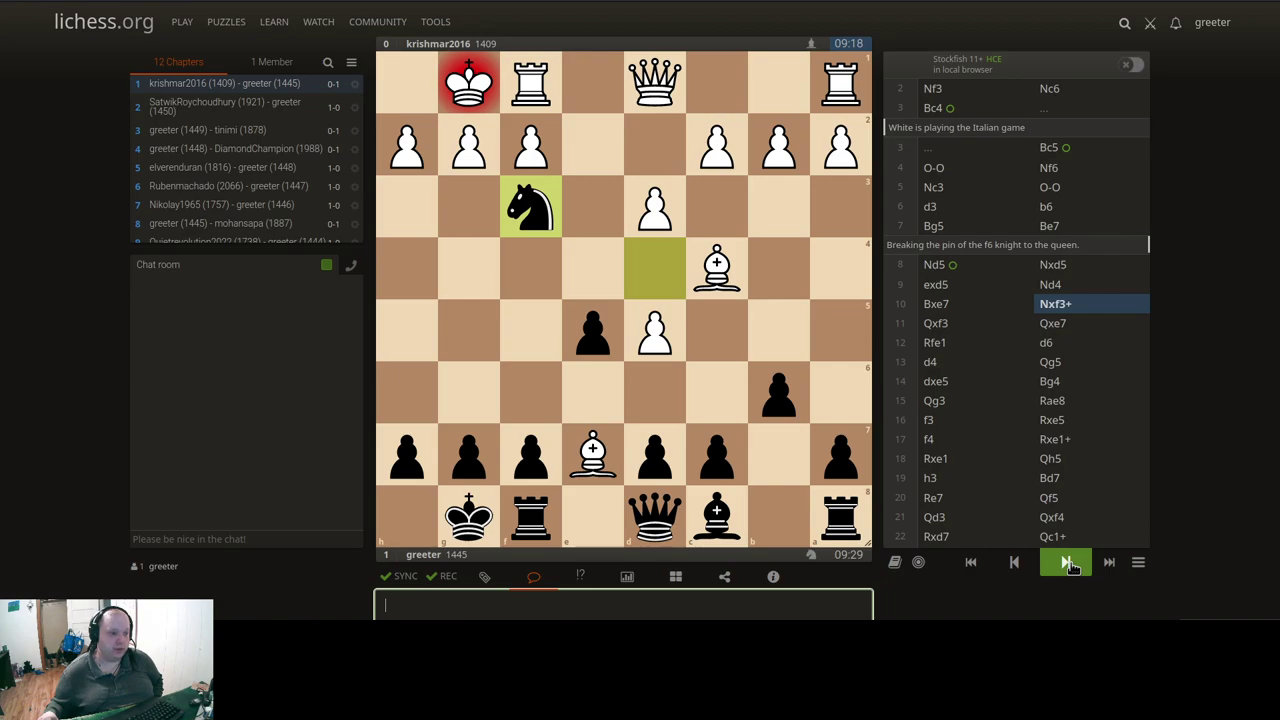
click(1068, 563)
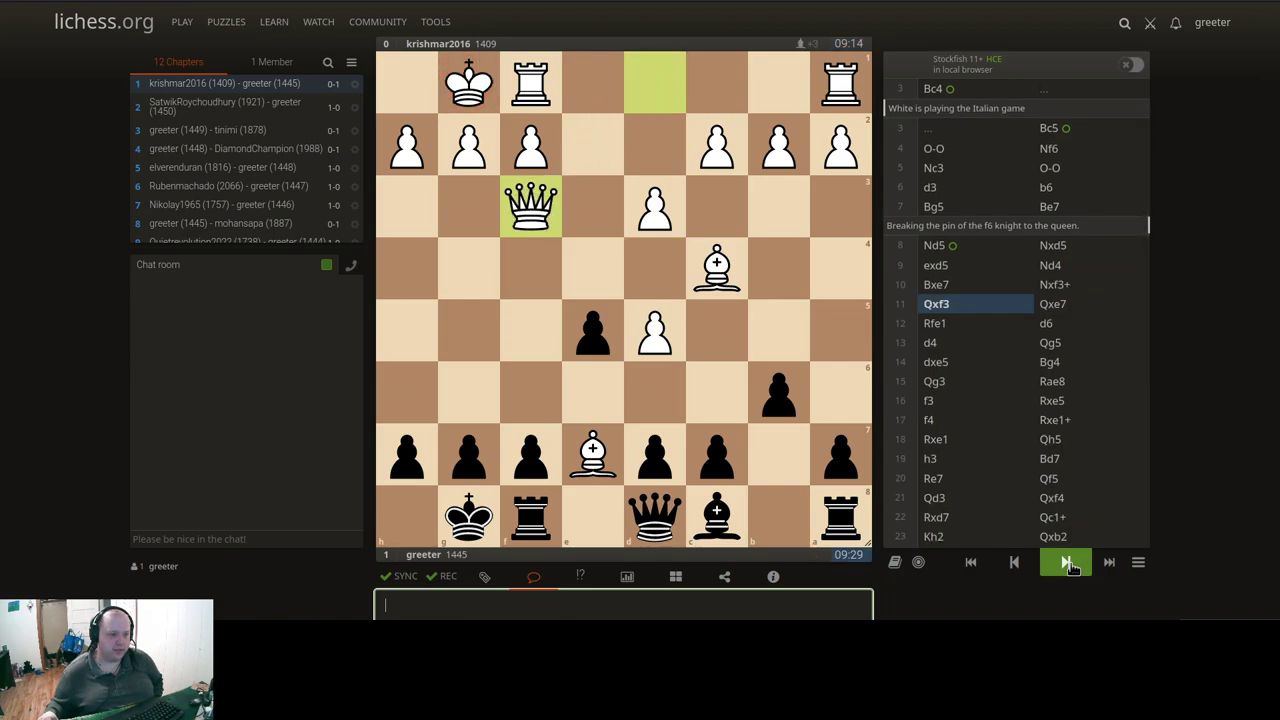
click(1068, 563)
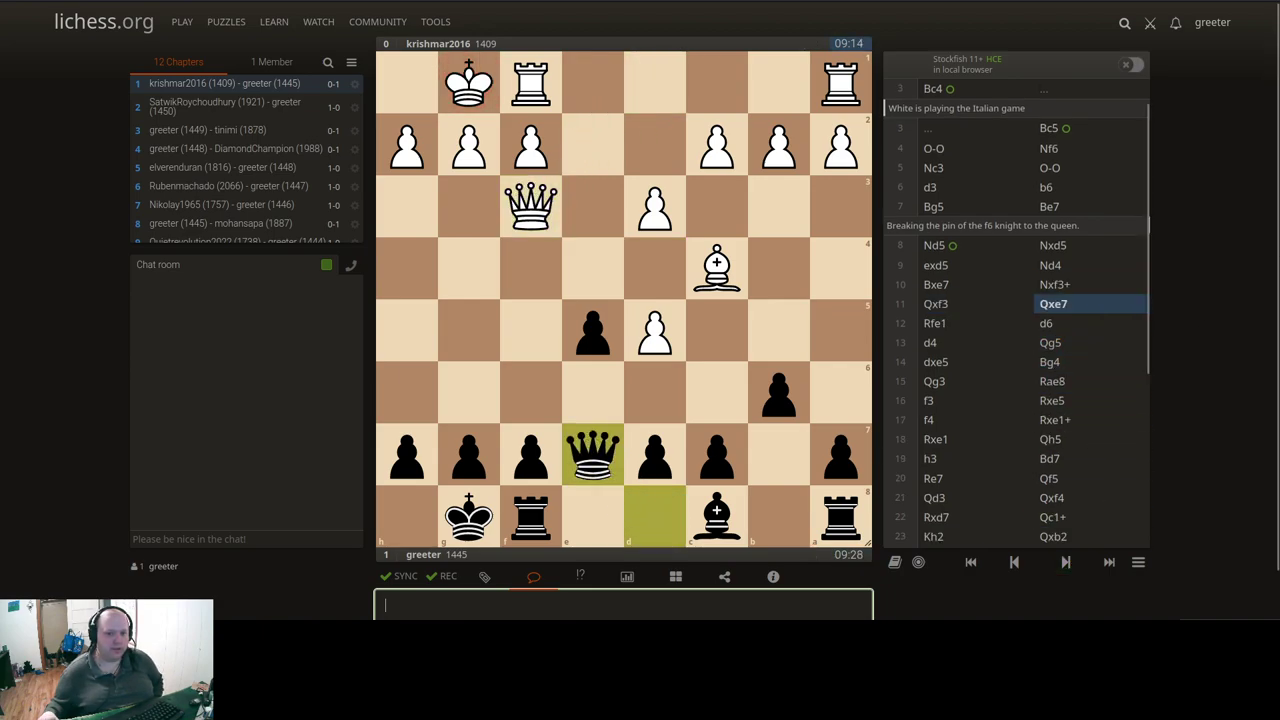
scroll(28, 348, down, 1)
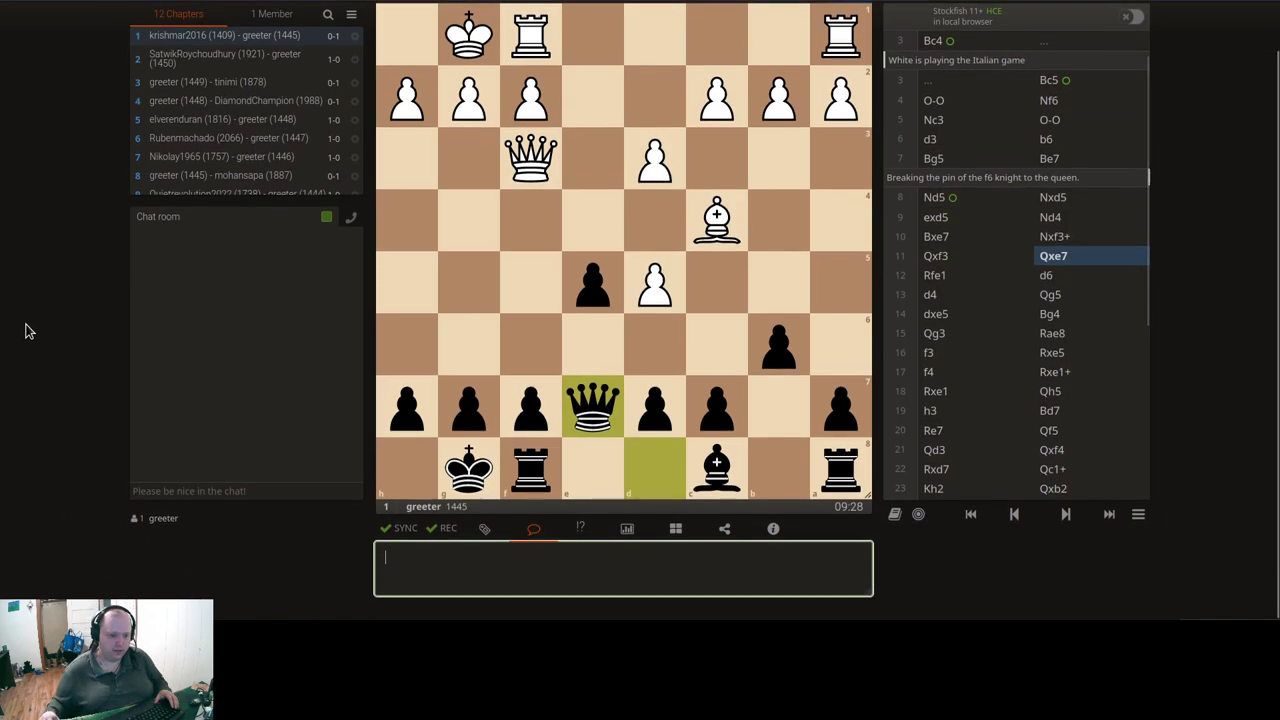
scroll(1000, 260, up, 3)
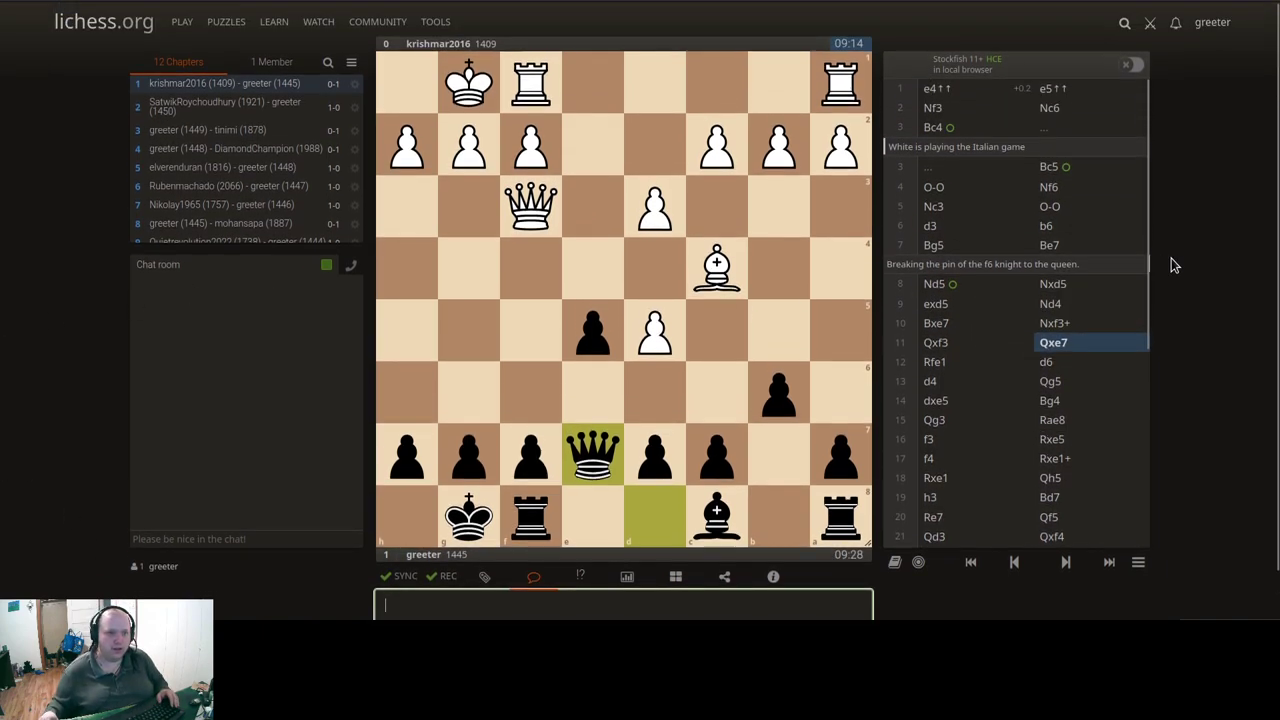
scroll(1194, 266, down, 1)
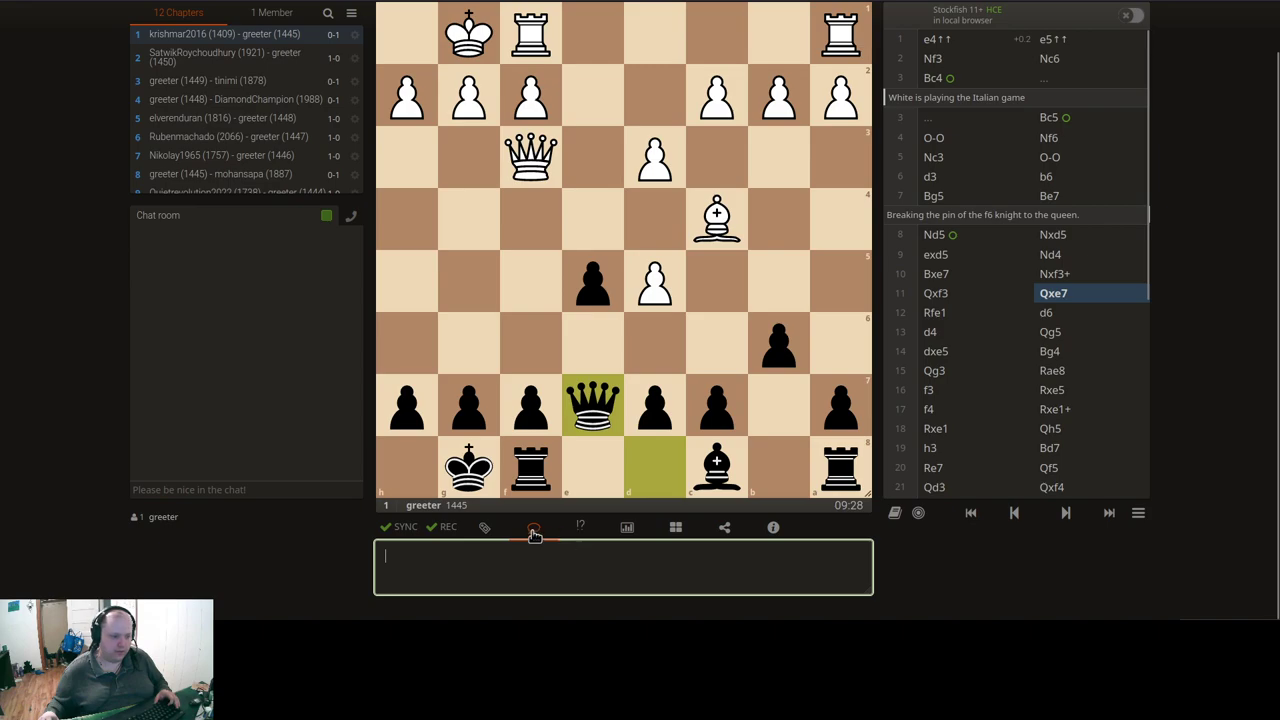
Step: Comment 'Black wins a piece against white' on 11...Qxe7 and mark it Black is better (∓)
text(Black wins a piece against white)
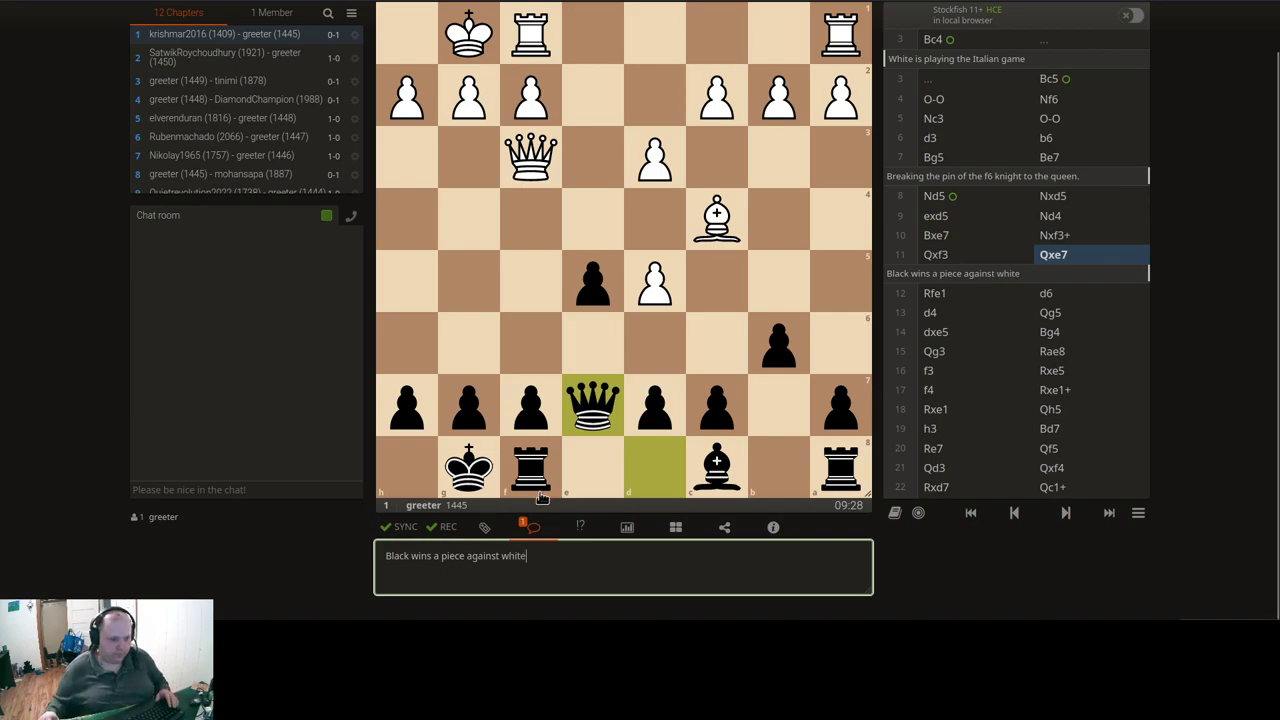
click(628, 528)
click(675, 527)
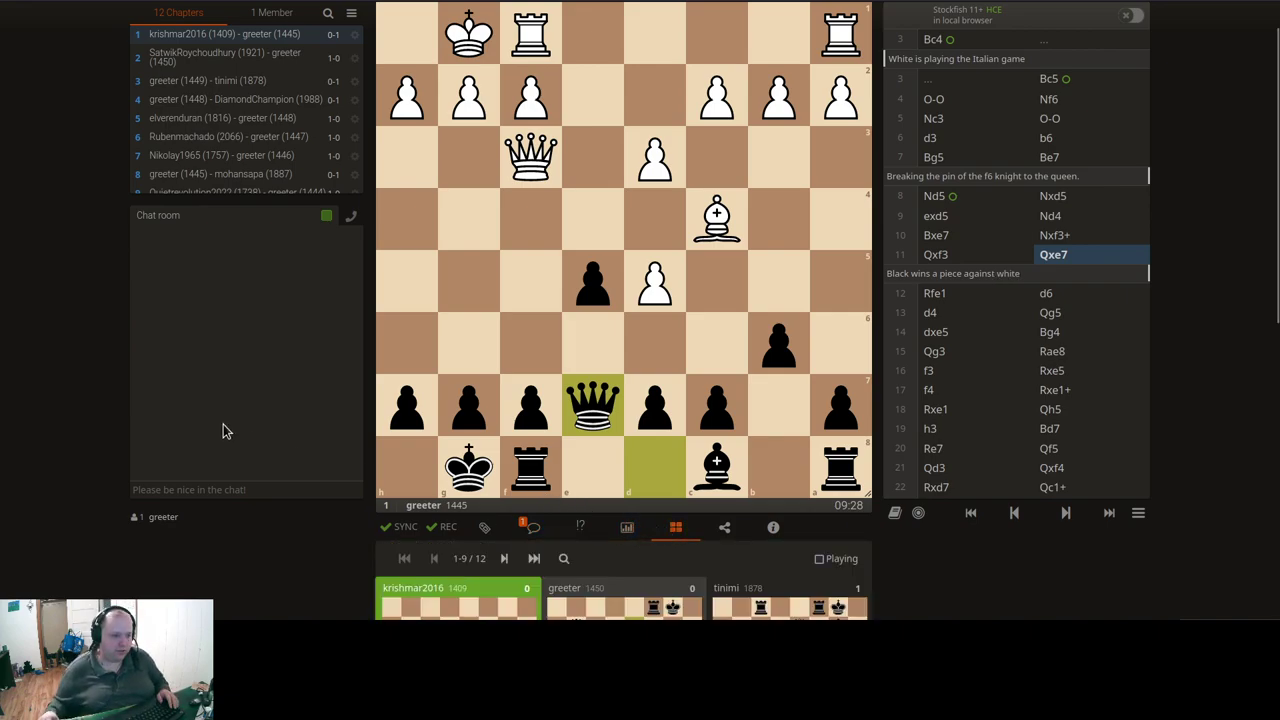
click(581, 527)
scroll(33, 254, down, 2)
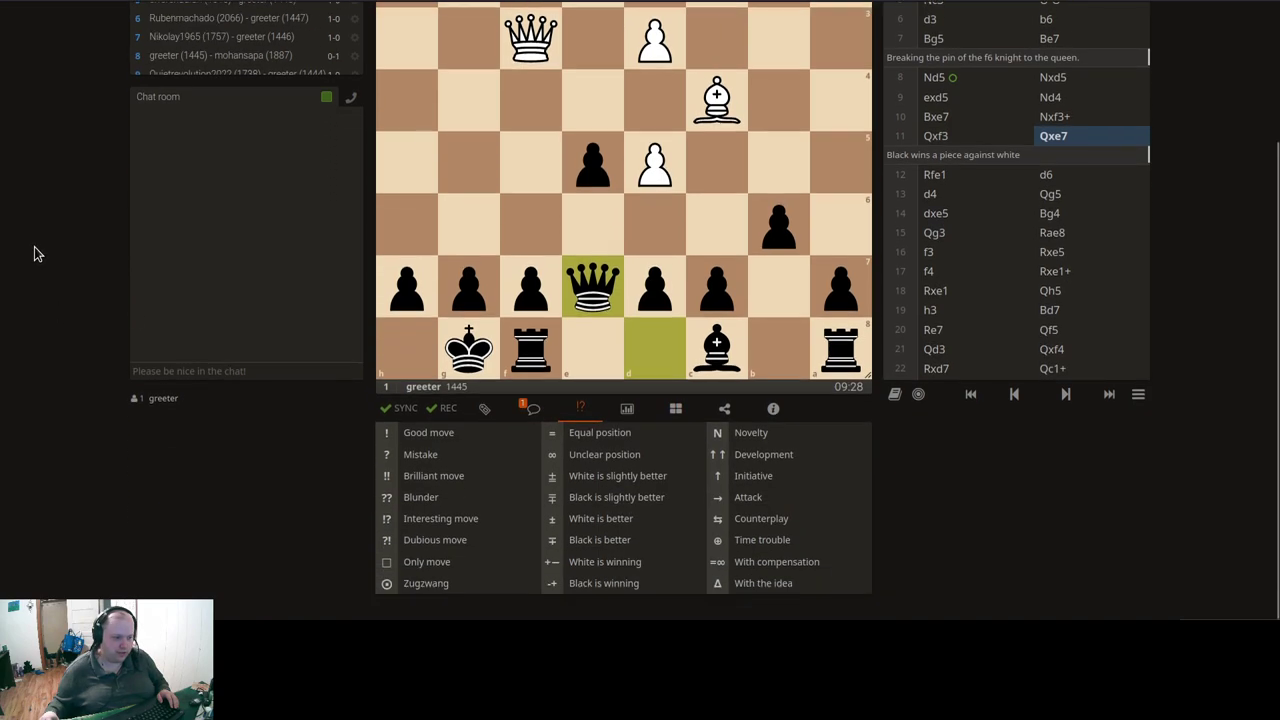
click(429, 456)
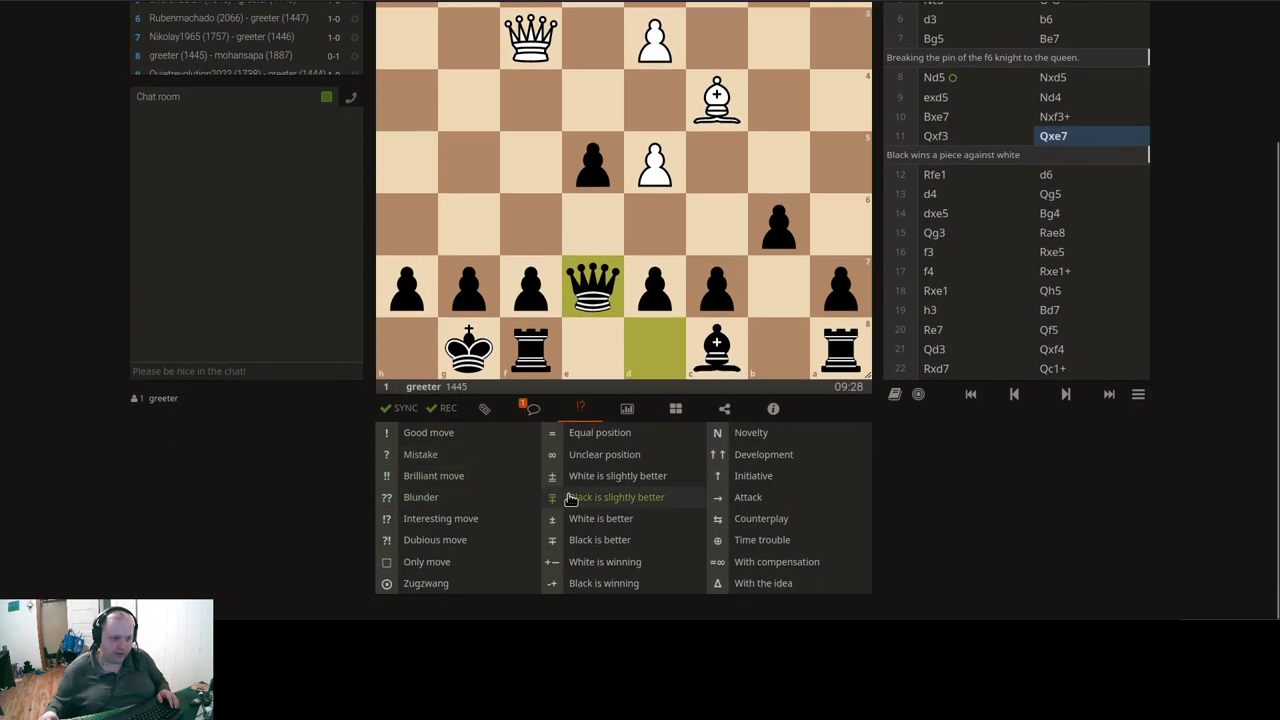
click(600, 540)
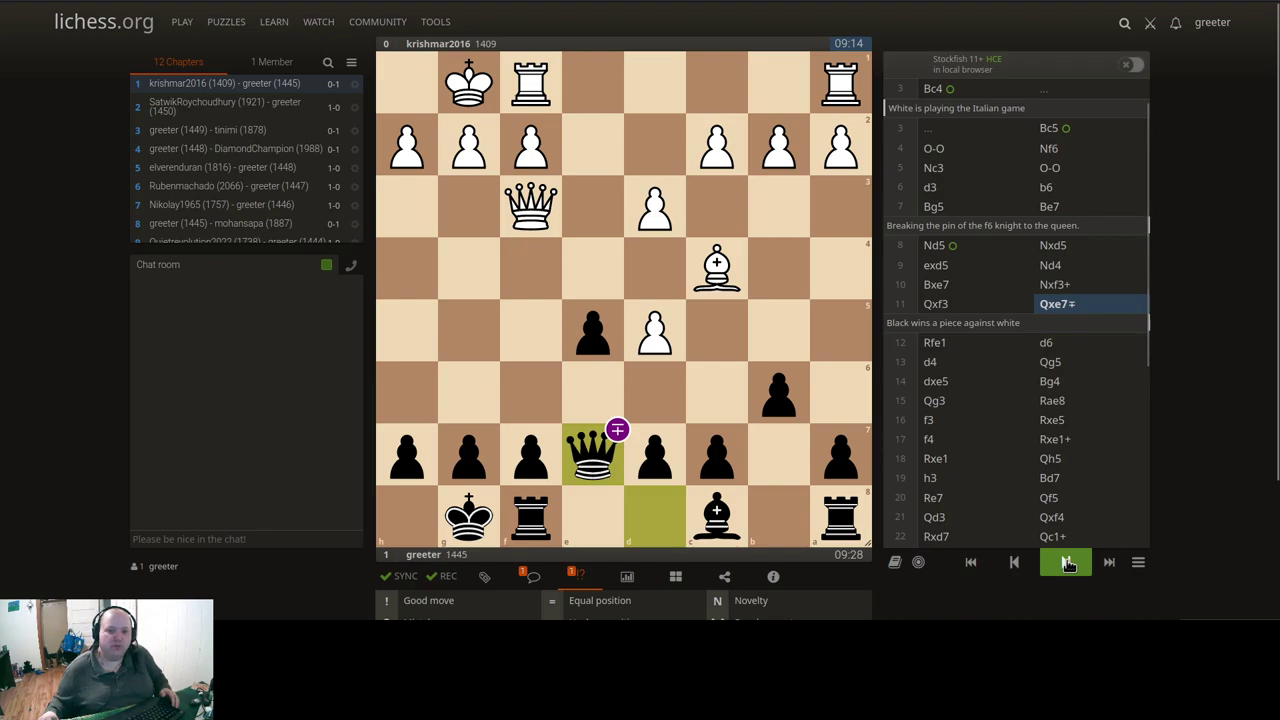
Step: Draw an e1–e5 arrow on 12.Rfe1 and an e7–g5 arrow on 13...Qg5
click(1068, 563)
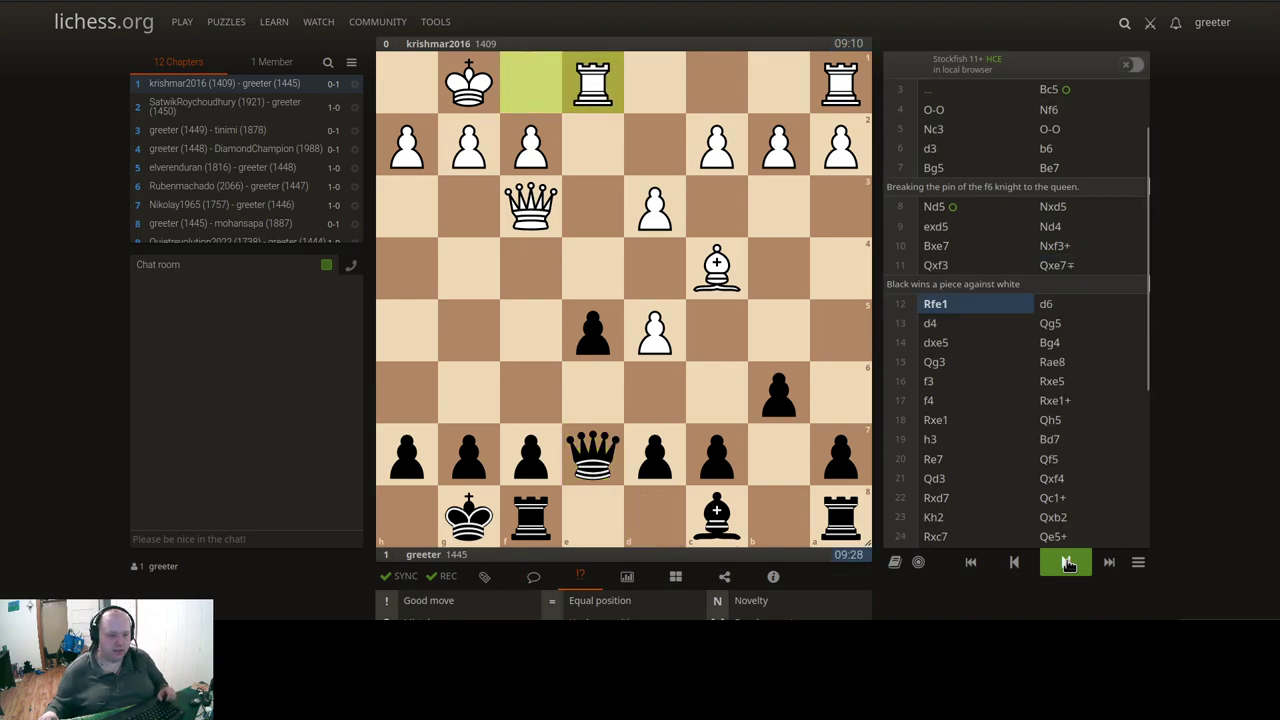
drag(593, 83, 593, 325)
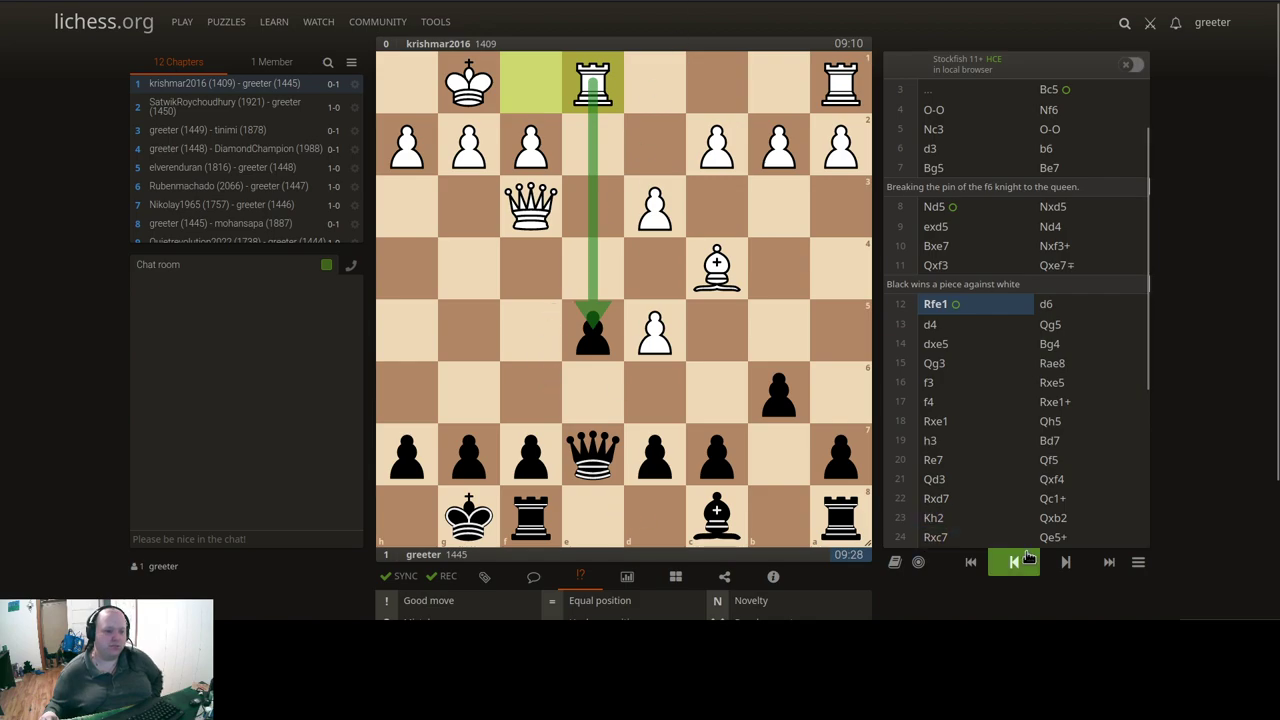
click(1066, 562)
click(1068, 565)
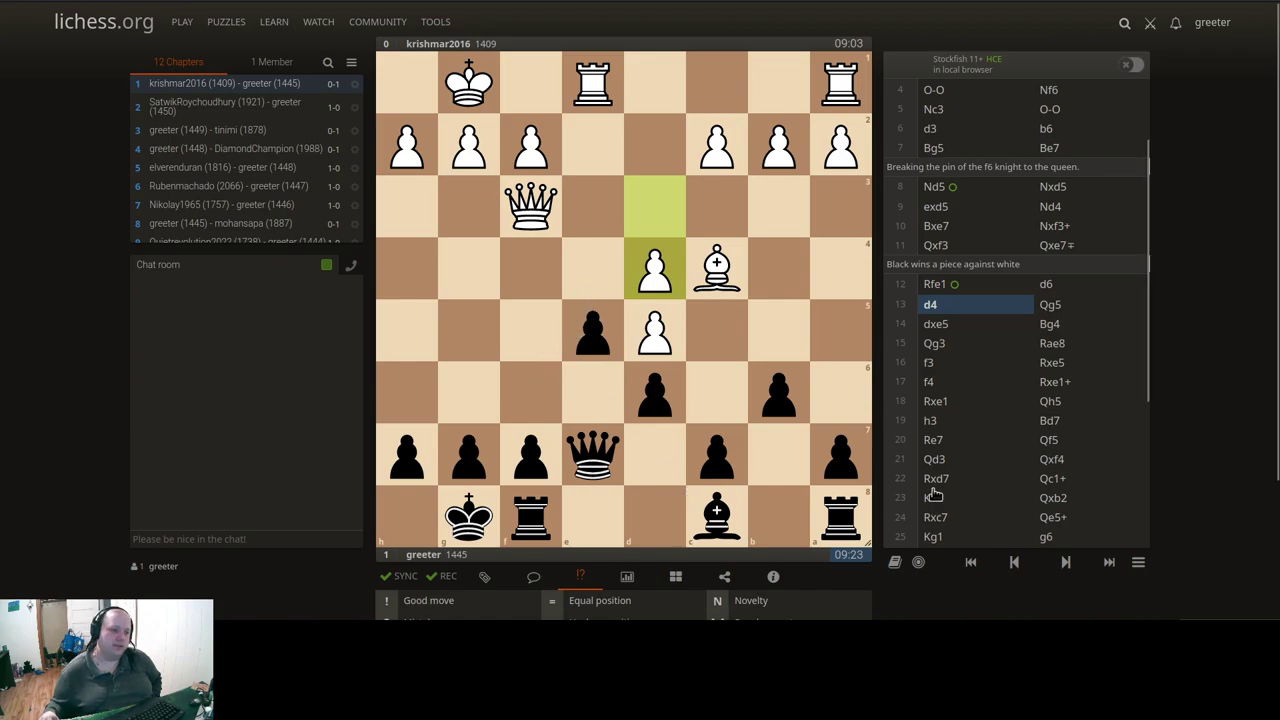
click(1068, 562)
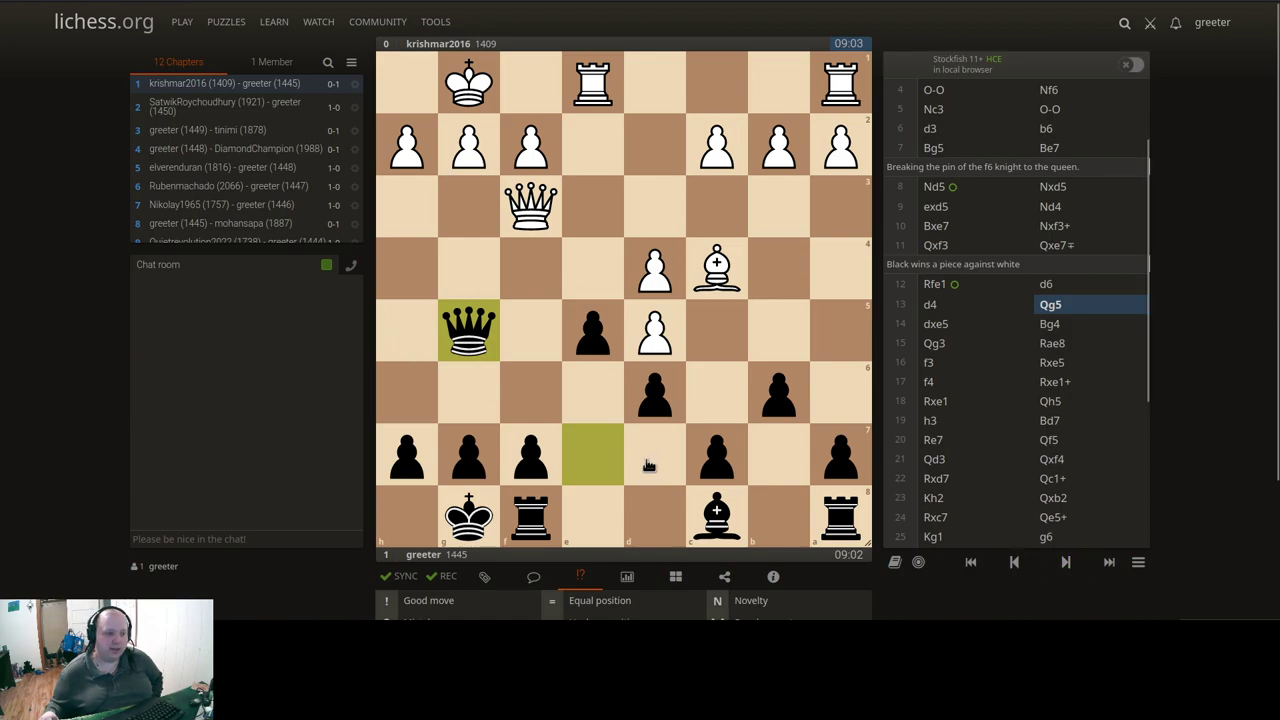
drag(598, 462, 512, 367)
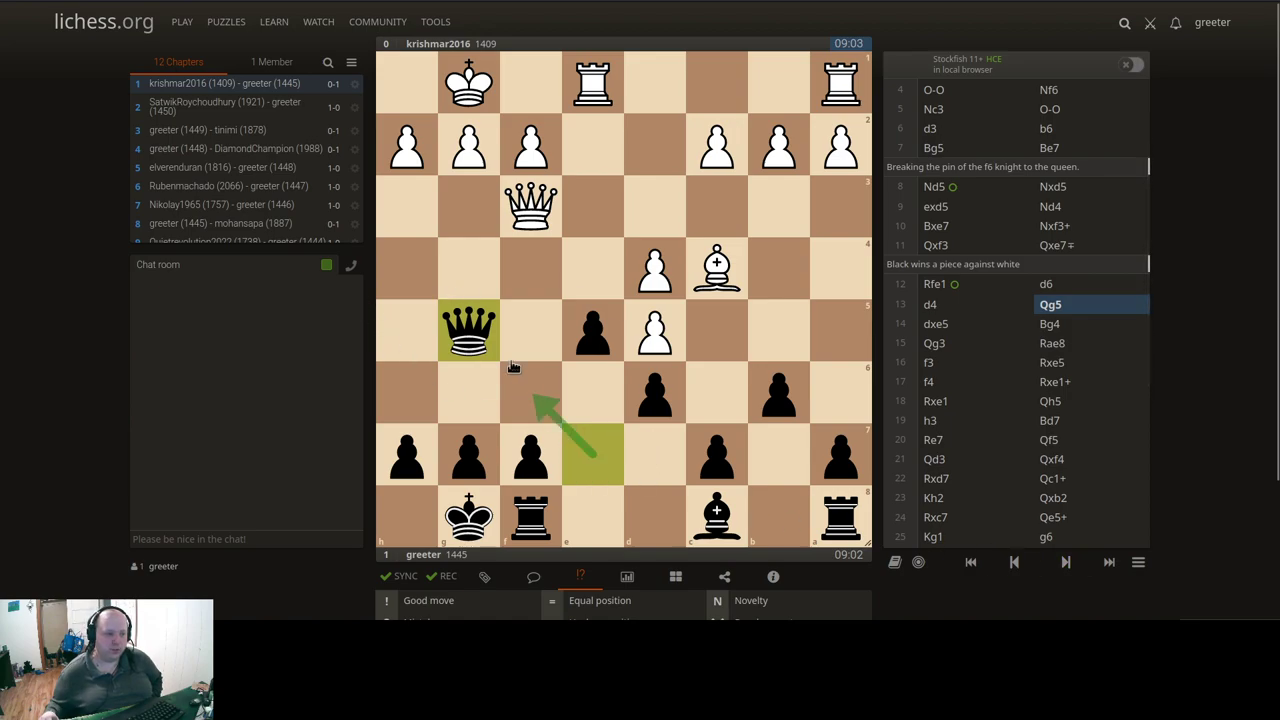
Step: Advance to 14...Bg4, try and clear two test arrows, then step on to Rae8 and back
click(1066, 562)
click(1066, 562)
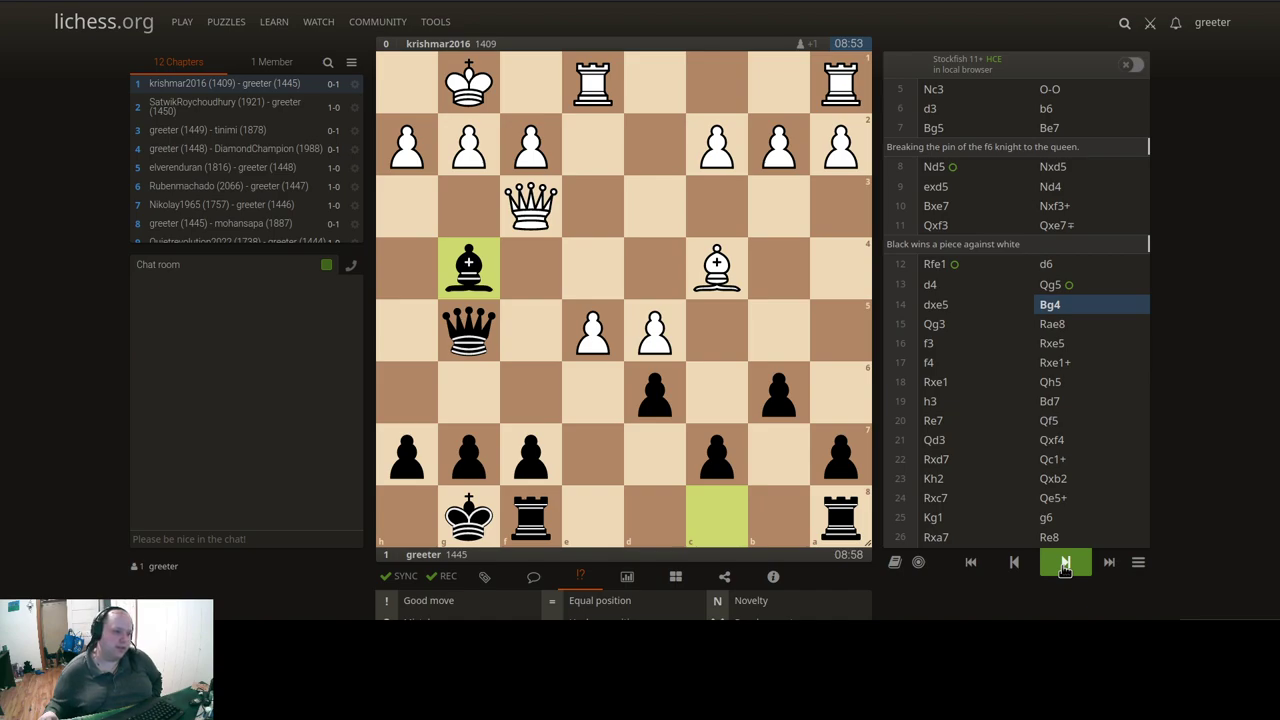
drag(637, 393, 592, 335)
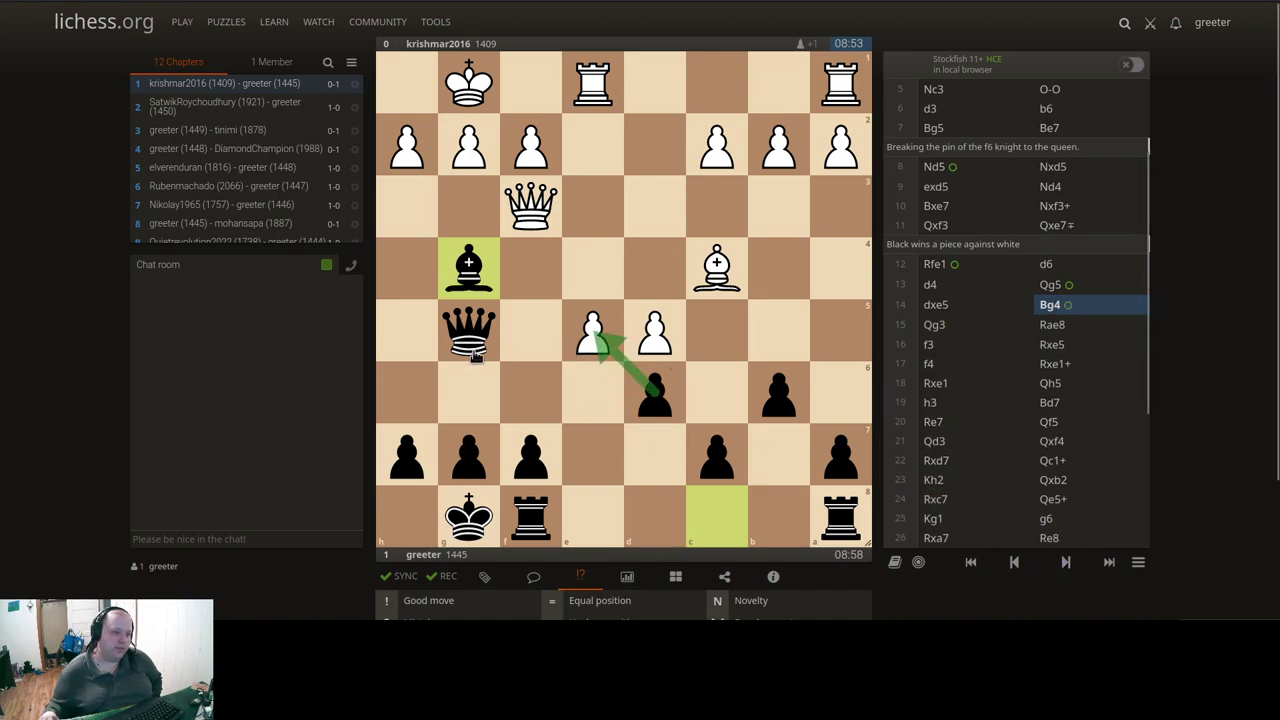
click(503, 366)
drag(468, 275, 525, 205)
click(623, 350)
click(1064, 562)
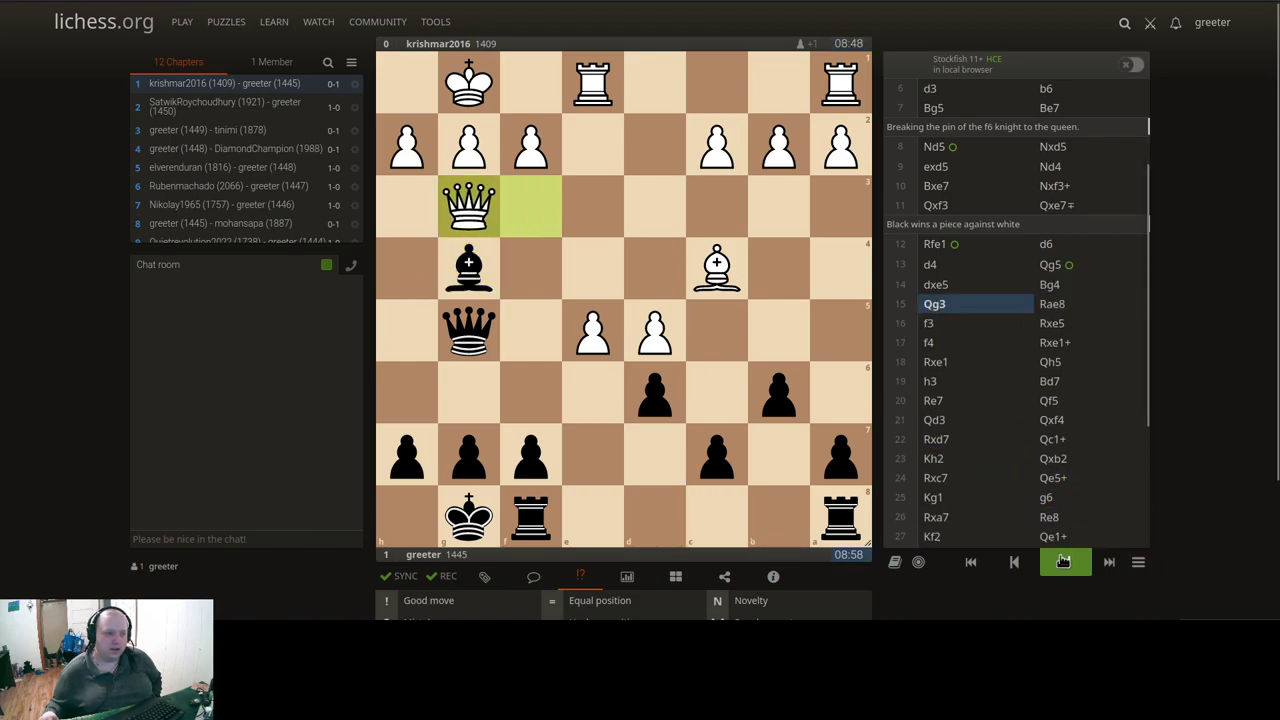
click(1064, 562)
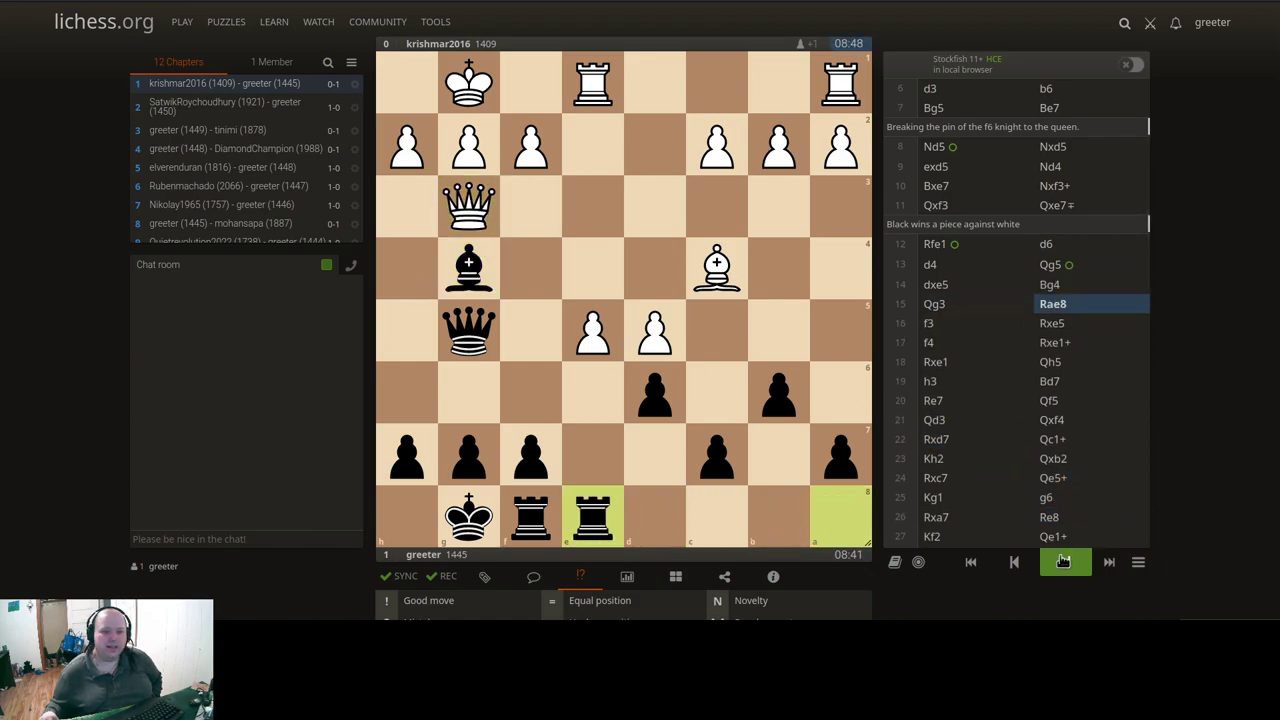
key(Left)
key(Left)
key(Left)
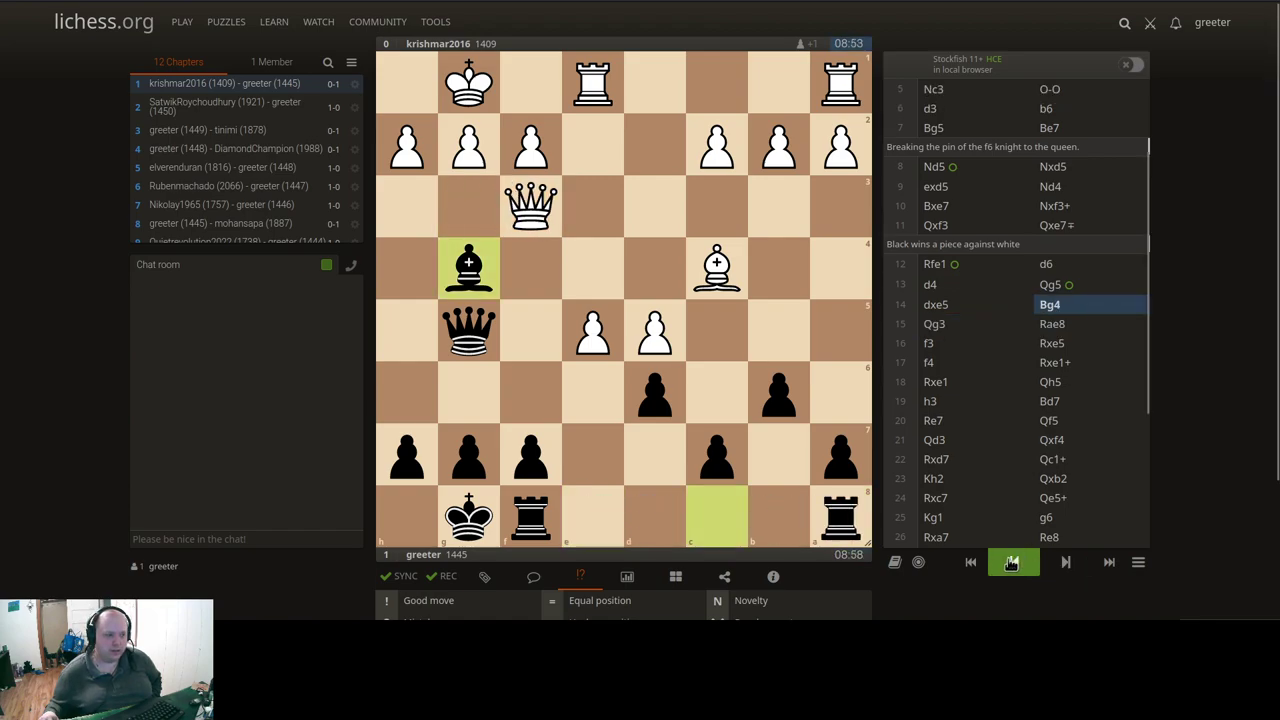
Step: Mark 14...Bg4 with the !? Interesting move glyph
click(1066, 562)
scroll(1206, 329, down, 2)
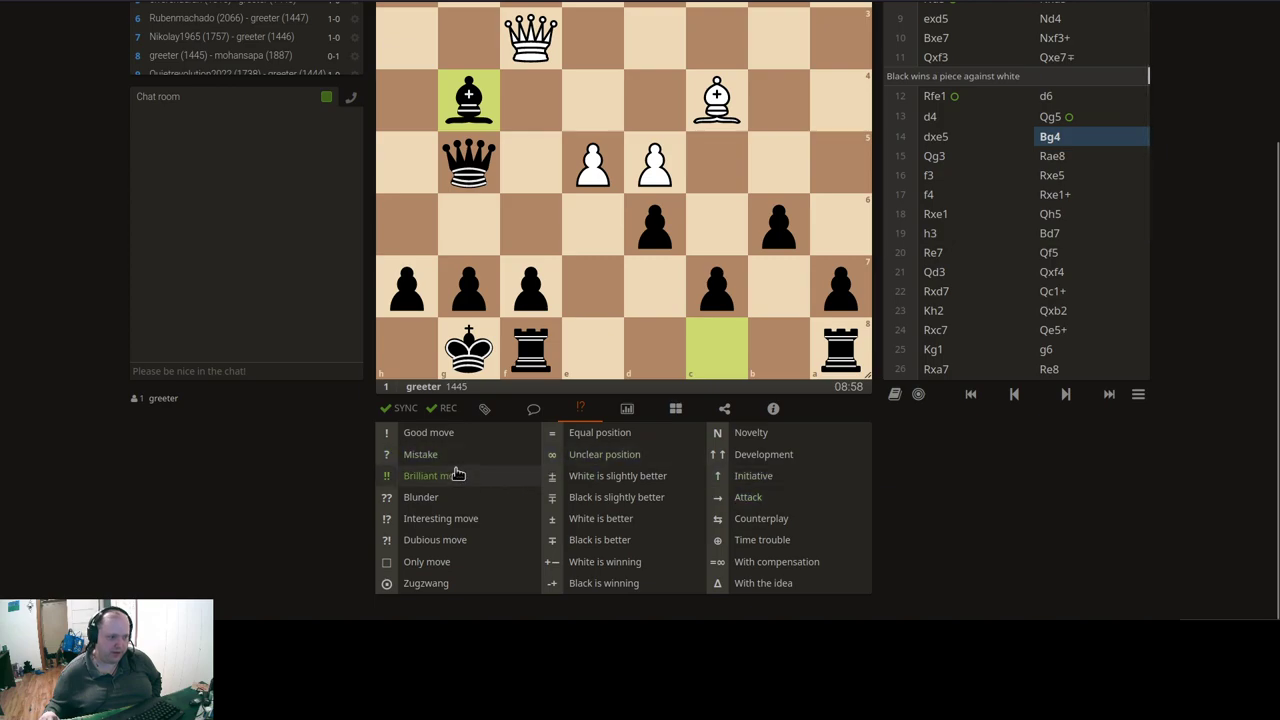
click(437, 522)
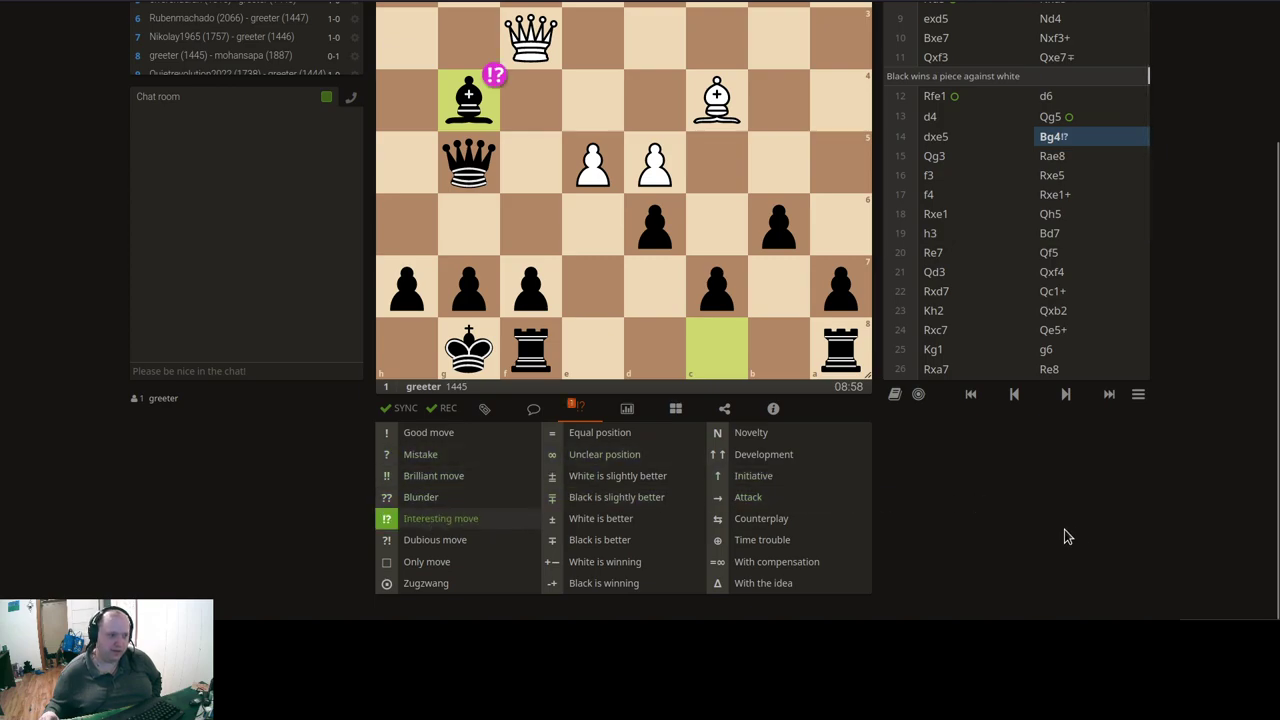
scroll(1066, 537, up, 3)
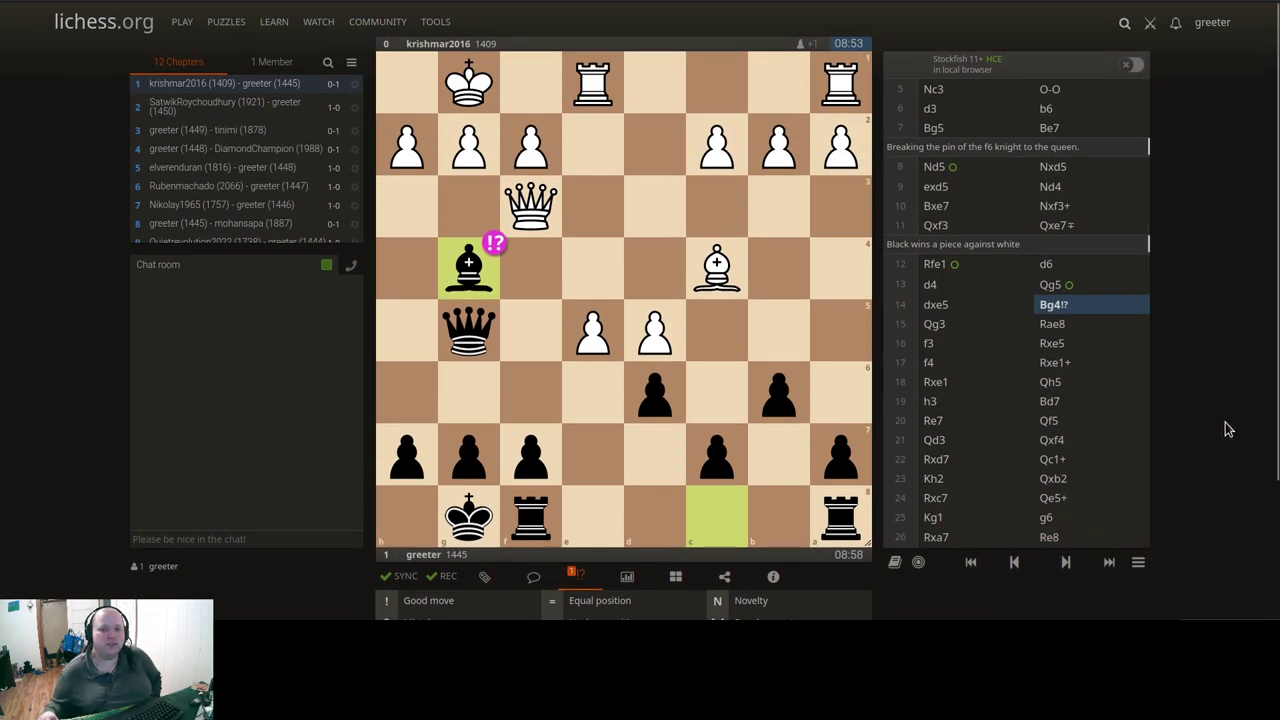
Step: Advance through Qg3, Rae8 and 16.f3 to Rxe5, then back to 16.f3
click(1066, 562)
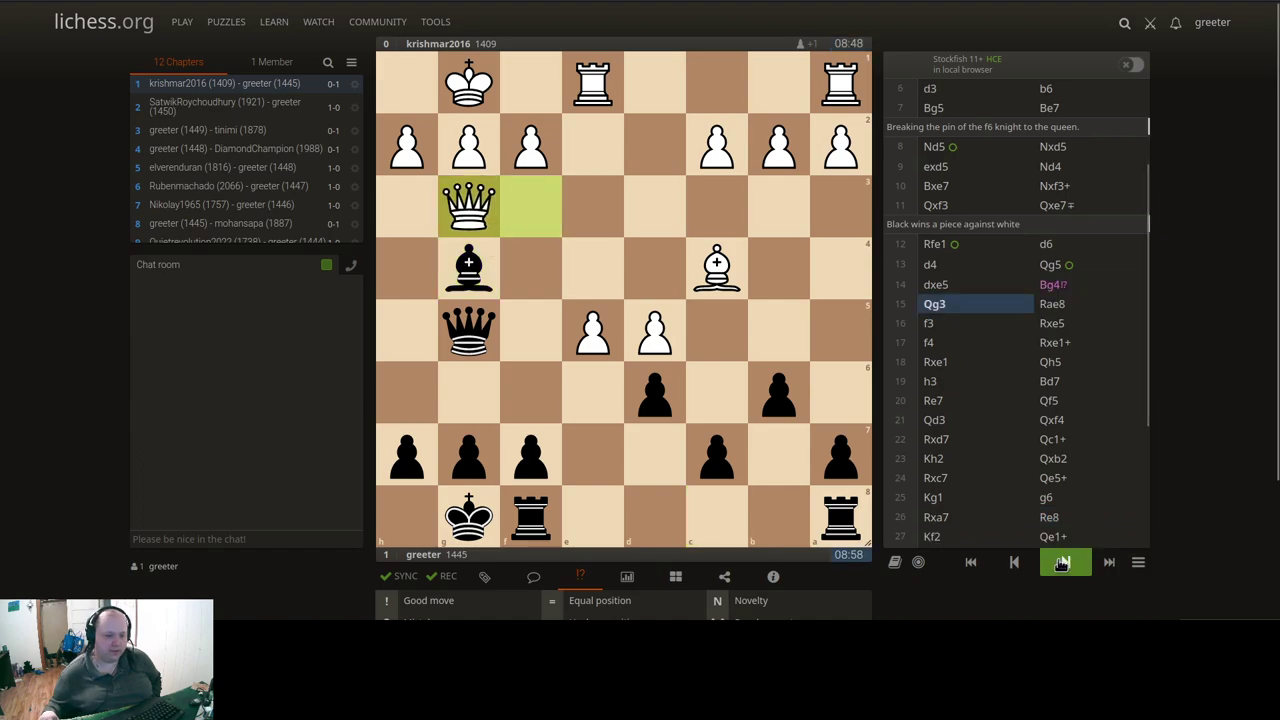
click(1064, 562)
click(1062, 563)
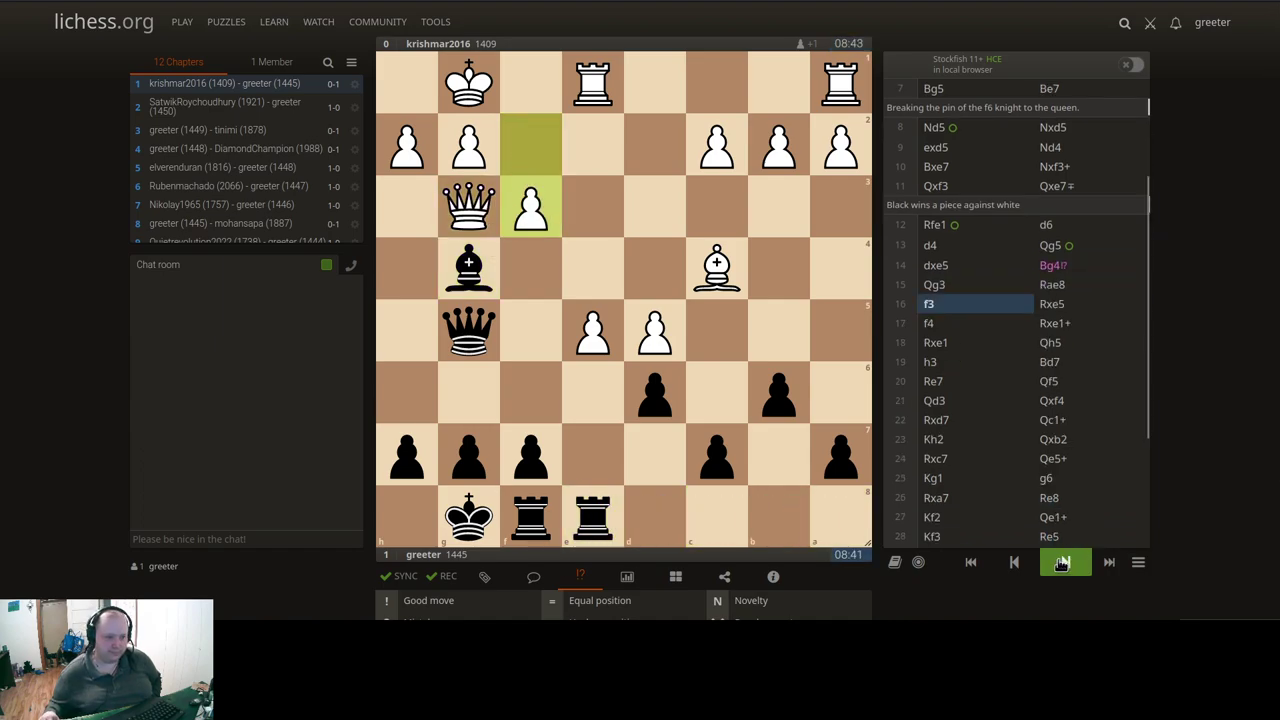
click(1062, 563)
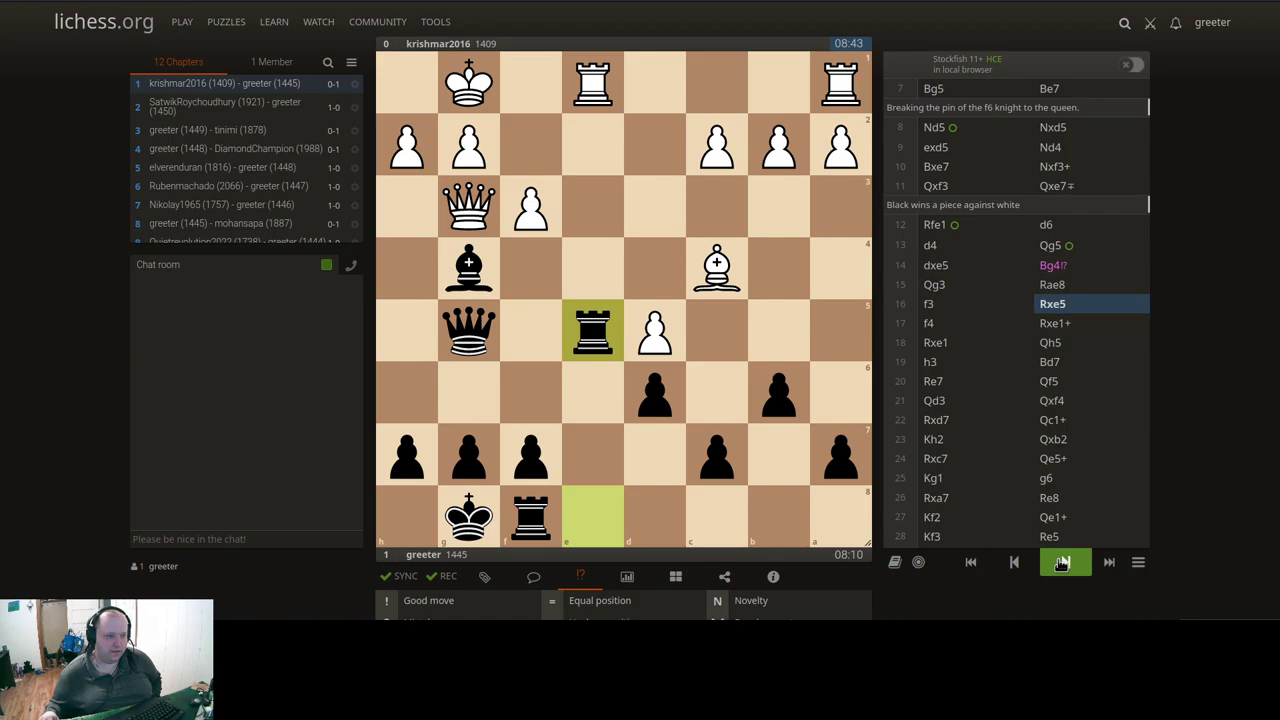
click(1014, 562)
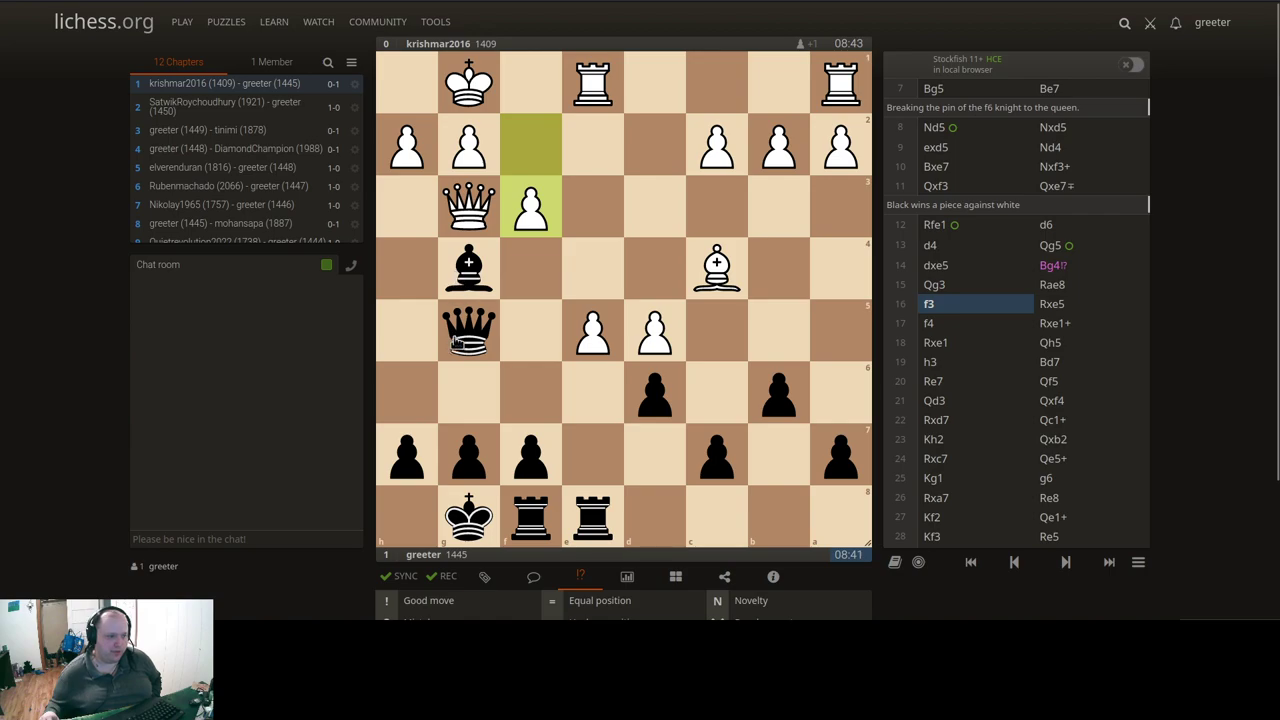
scroll(490, 320, down, 1)
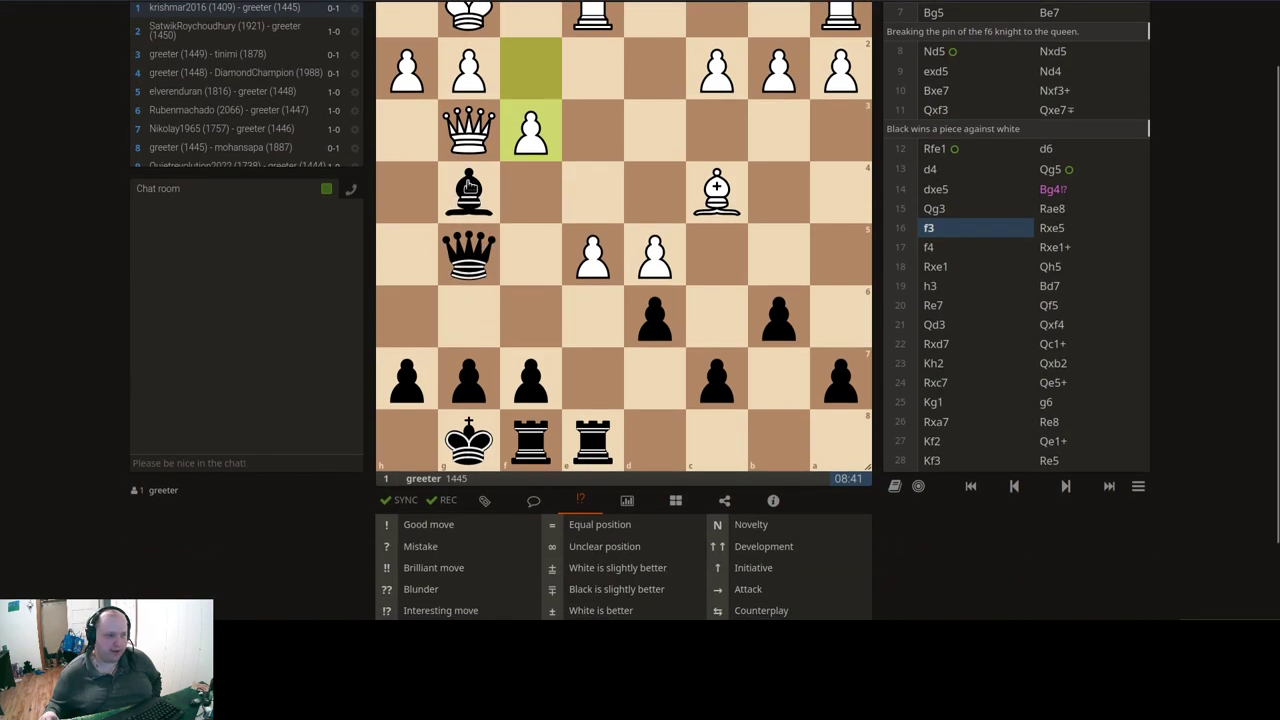
Step: Comment on 16.f3 that Black's g4 bishop is trapped, since moving it leaves the g3 queen hanging
scroll(523, 330, down, 1)
click(531, 424)
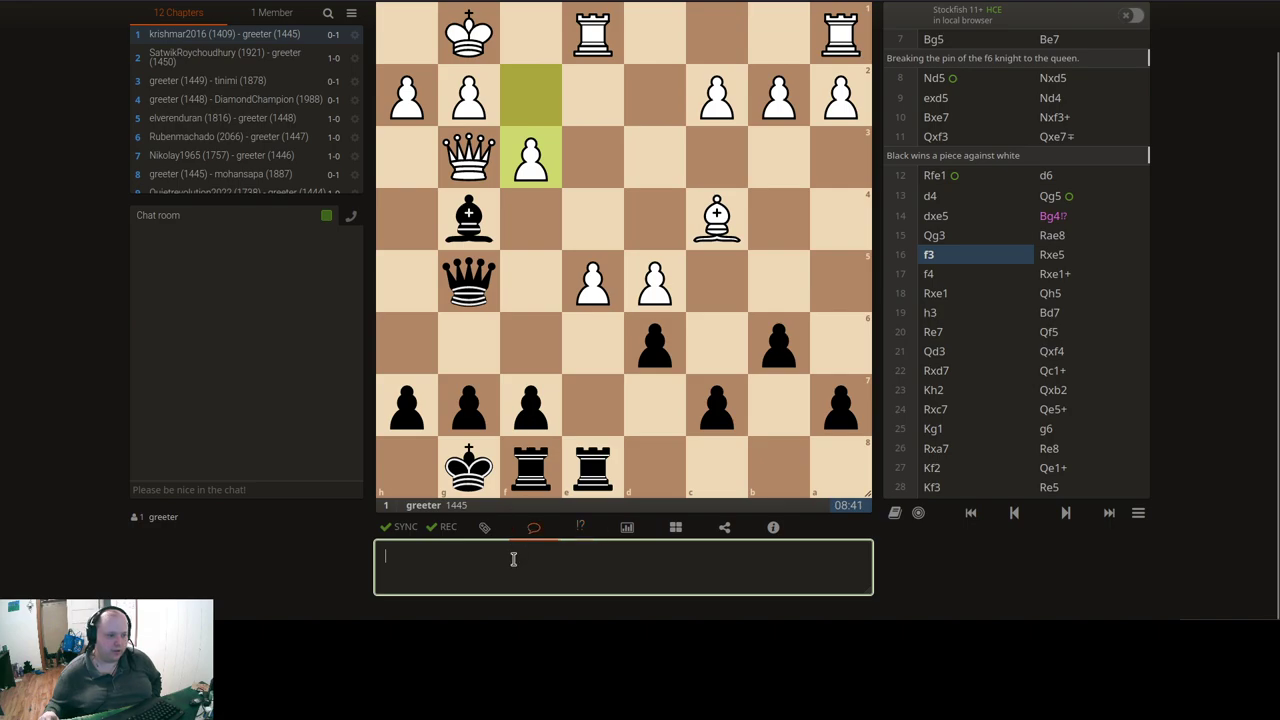
text(Black's bishop on g4 is in trouble. If black moves the bisho)
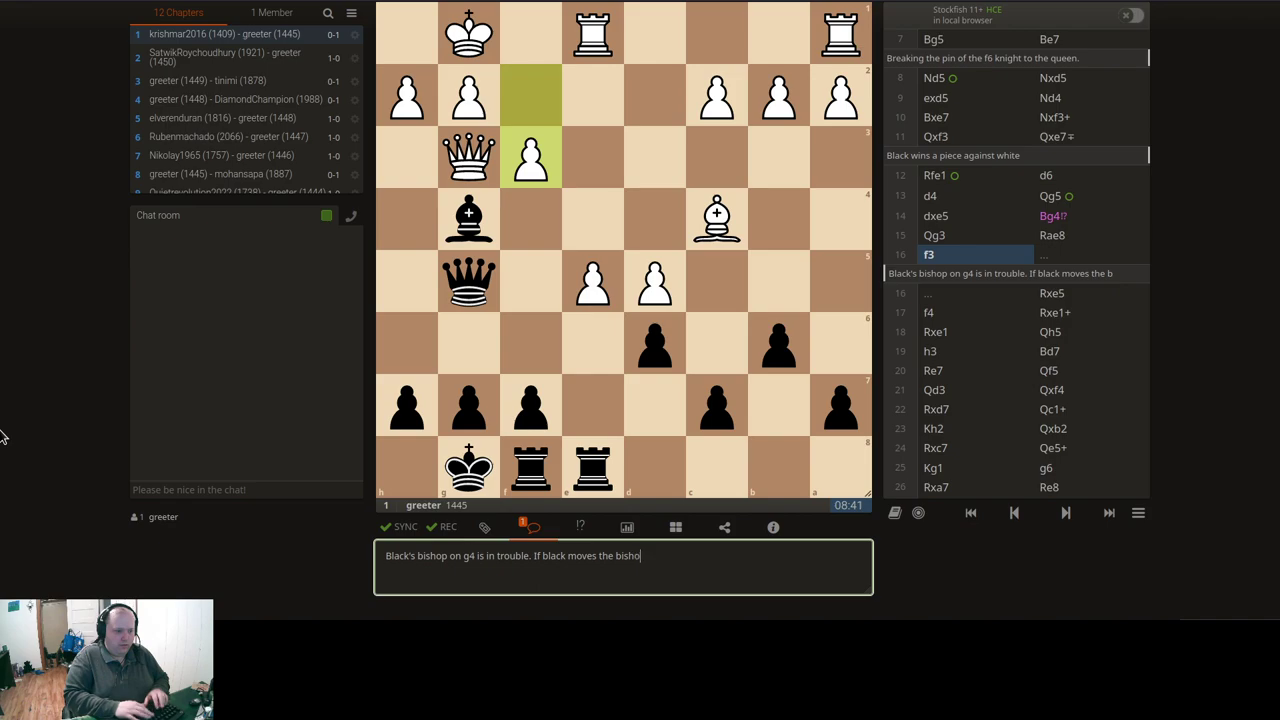
text(y, black's queen on g3 is hanging.)
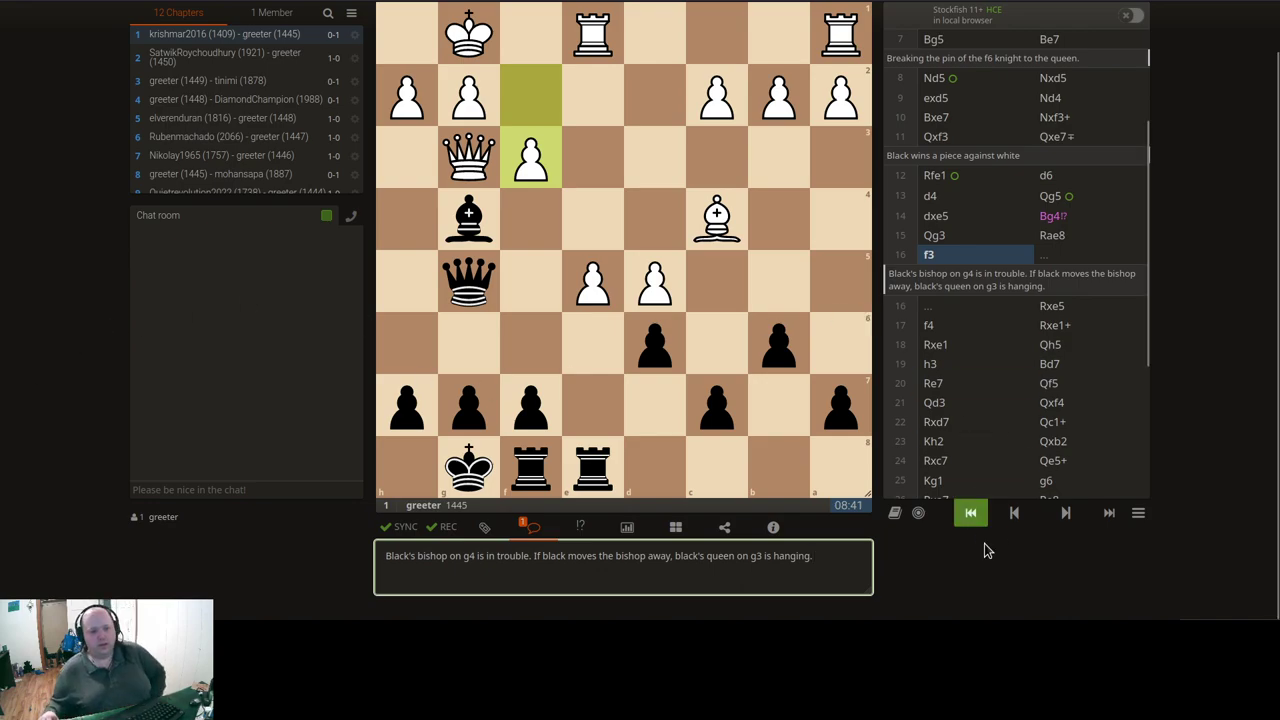
Step: Step through 16...Rxe5, 17.f4 Rxe1+, 18.Rxe1 Qh5, 19.h3 Bd7 to 20.Re7
click(1066, 514)
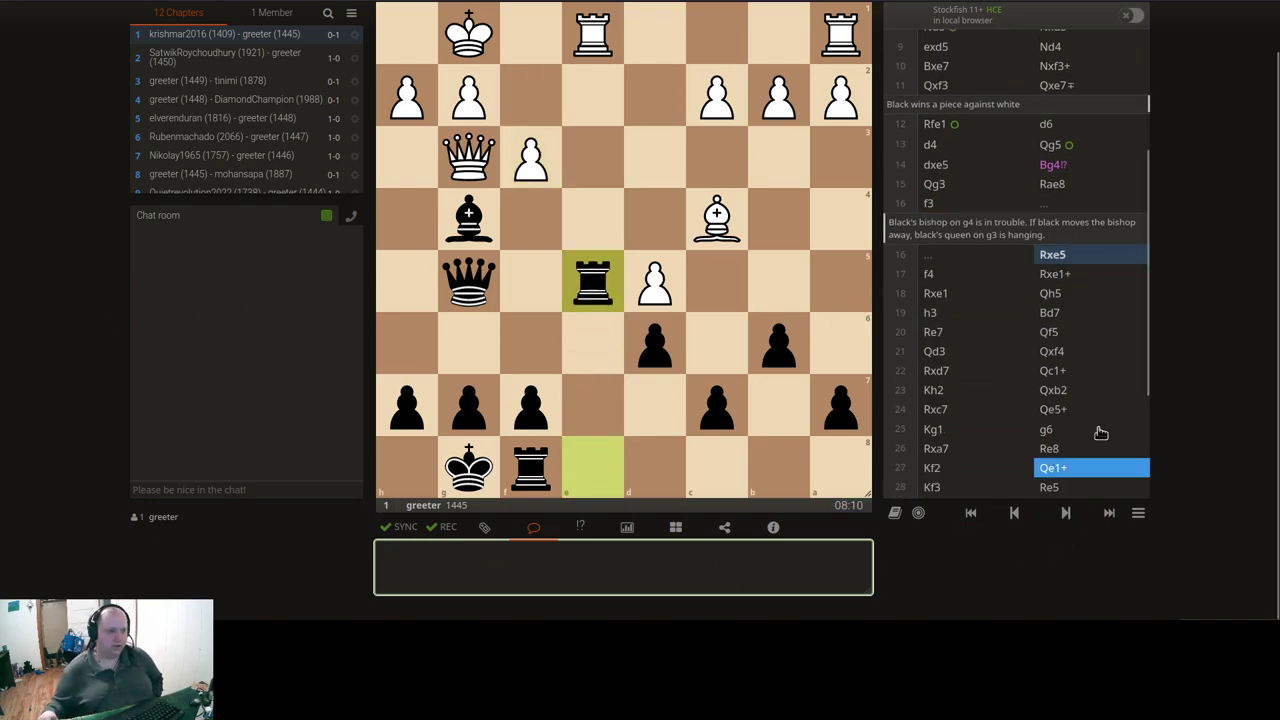
scroll(1188, 311, up, 1)
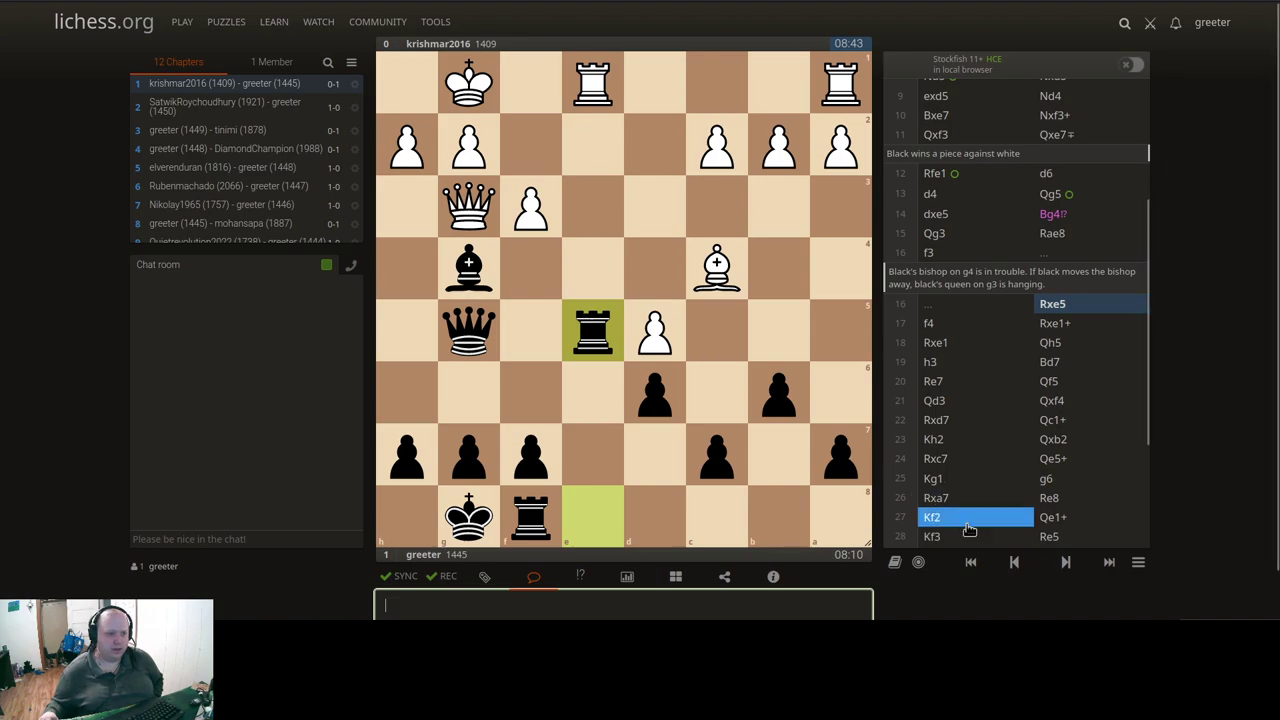
click(1065, 565)
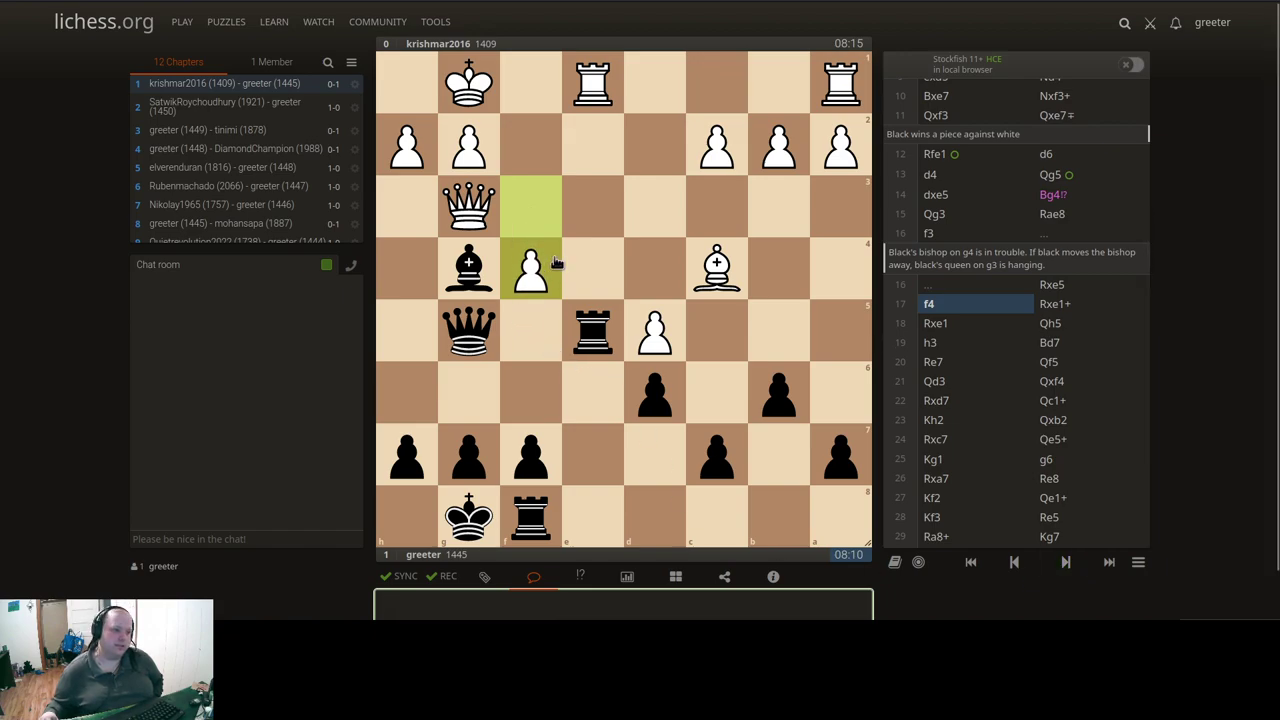
click(1063, 563)
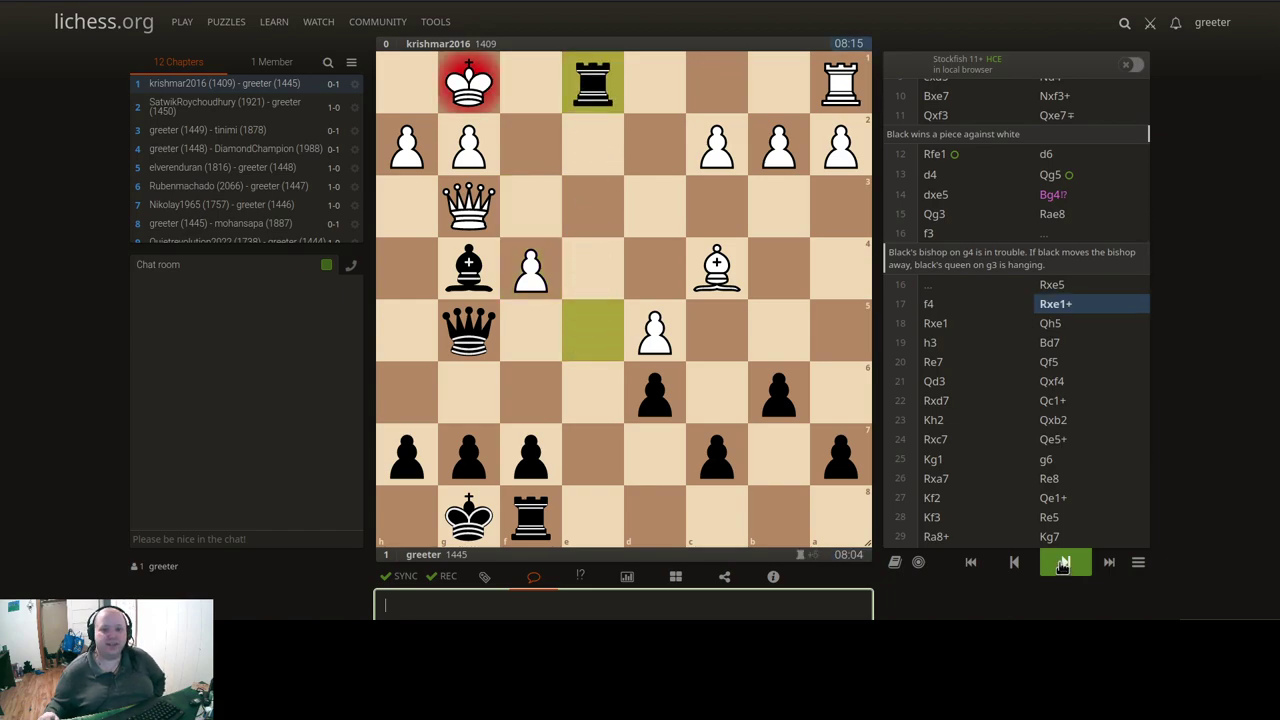
click(1063, 563)
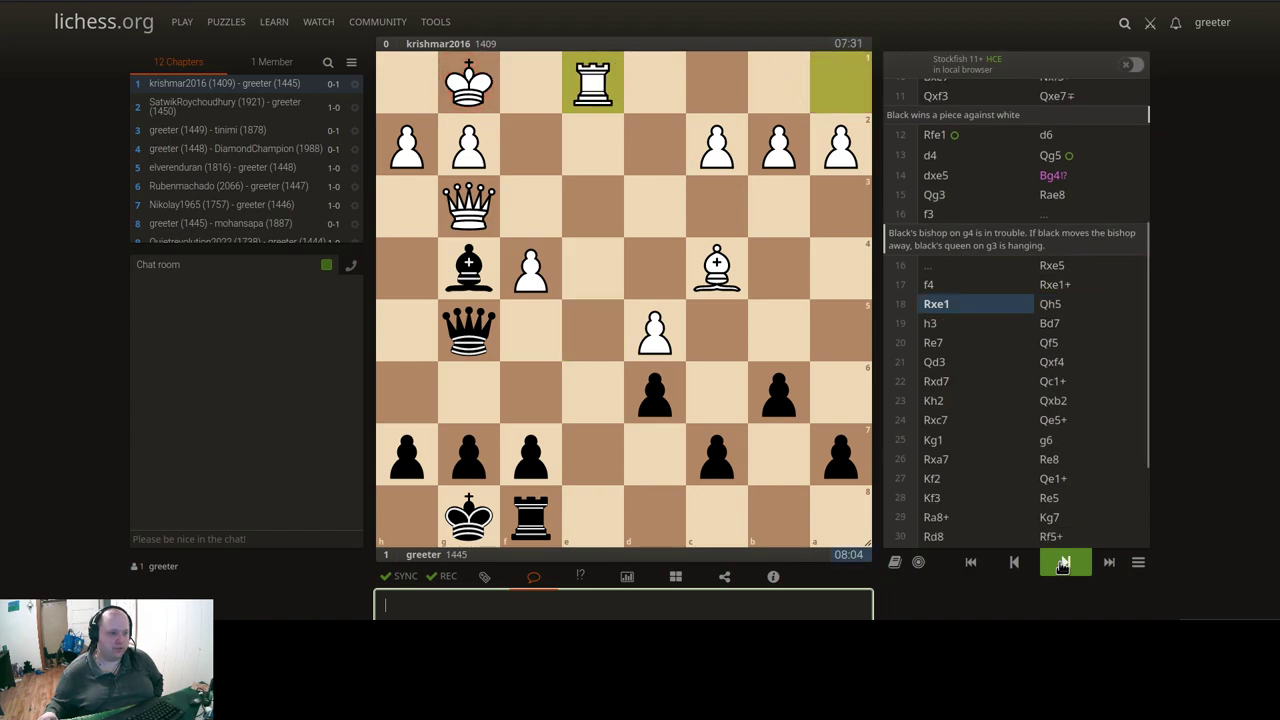
click(1063, 563)
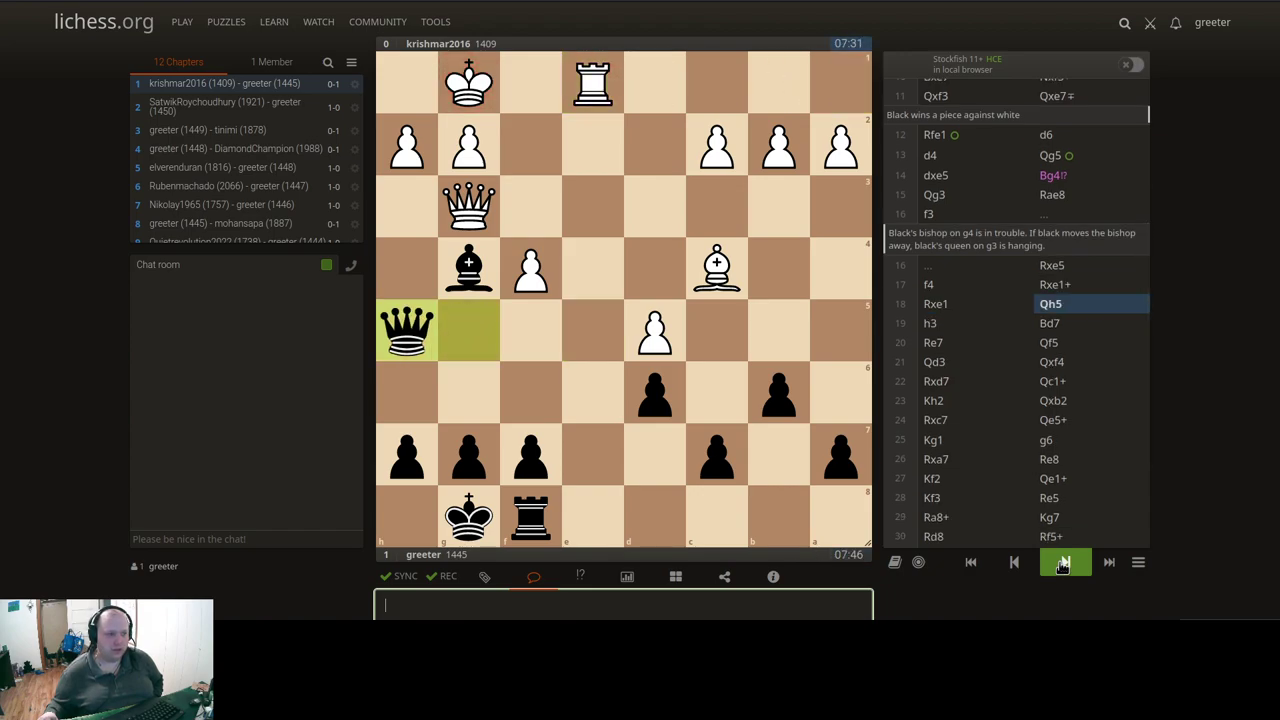
click(1063, 563)
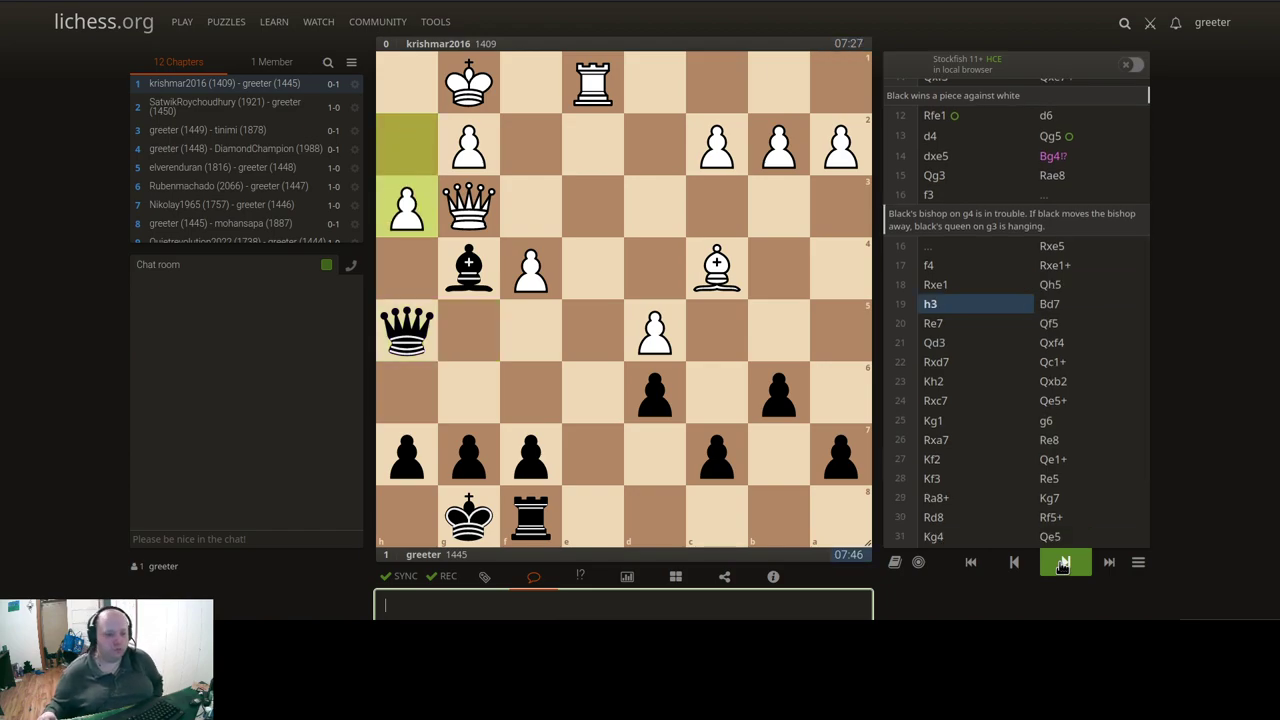
click(1063, 563)
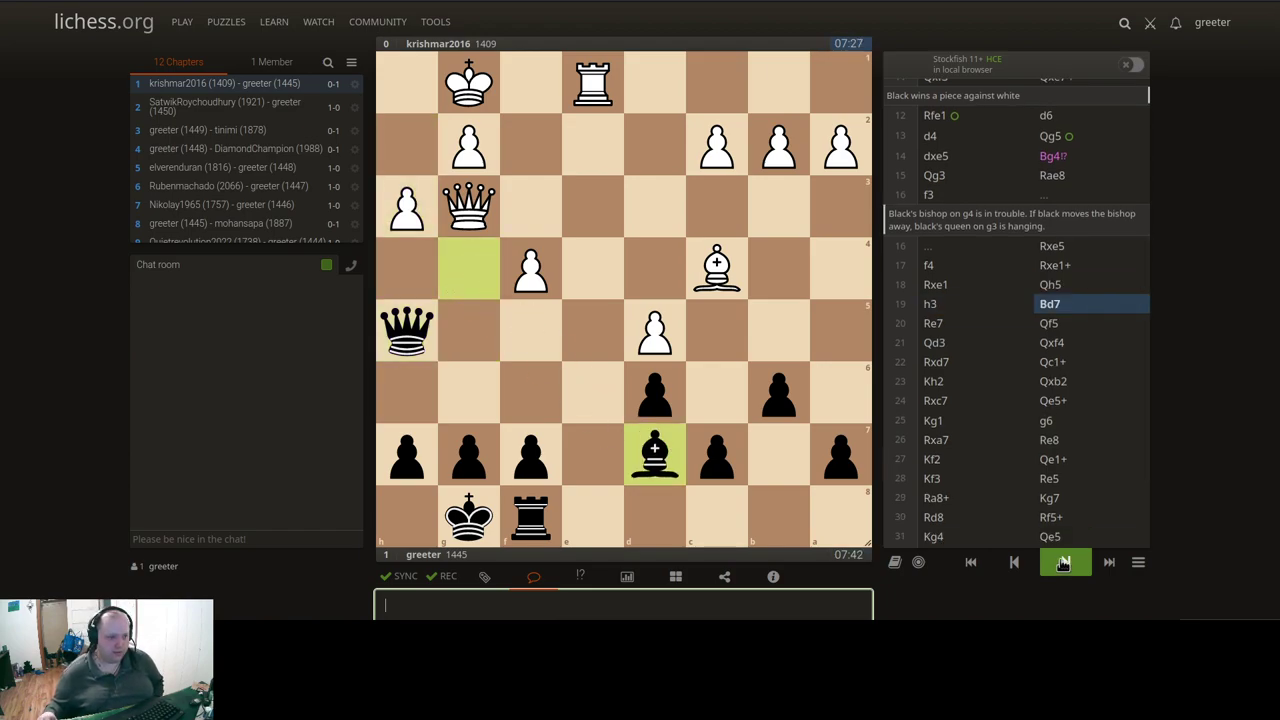
click(1063, 563)
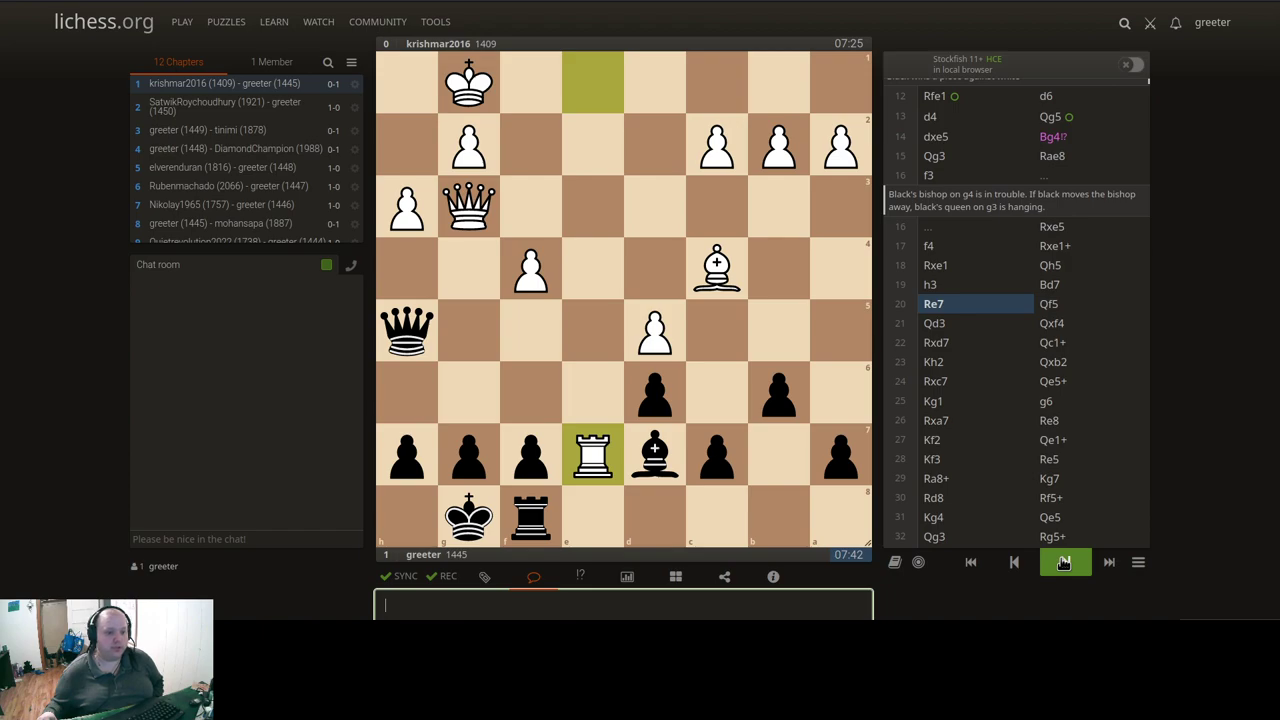